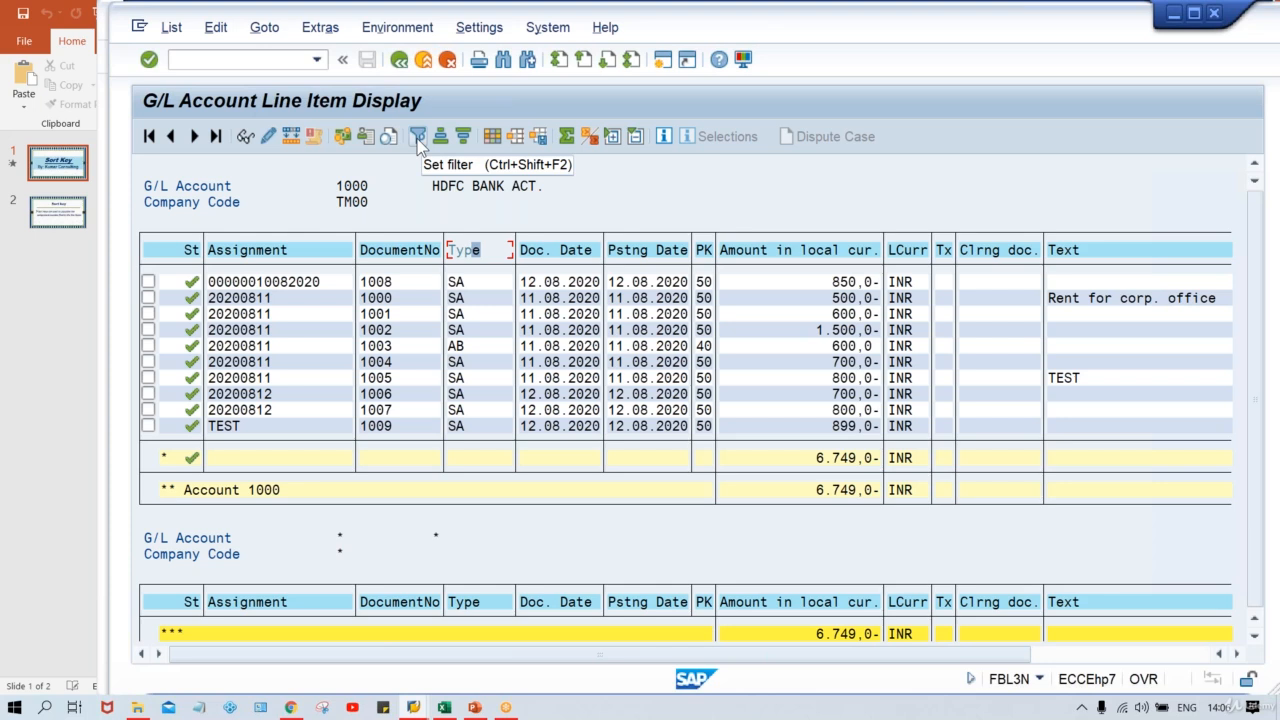
Filter the G/L account line items by document type AB
{"action": "left_click", "coordinate": [418, 137]}
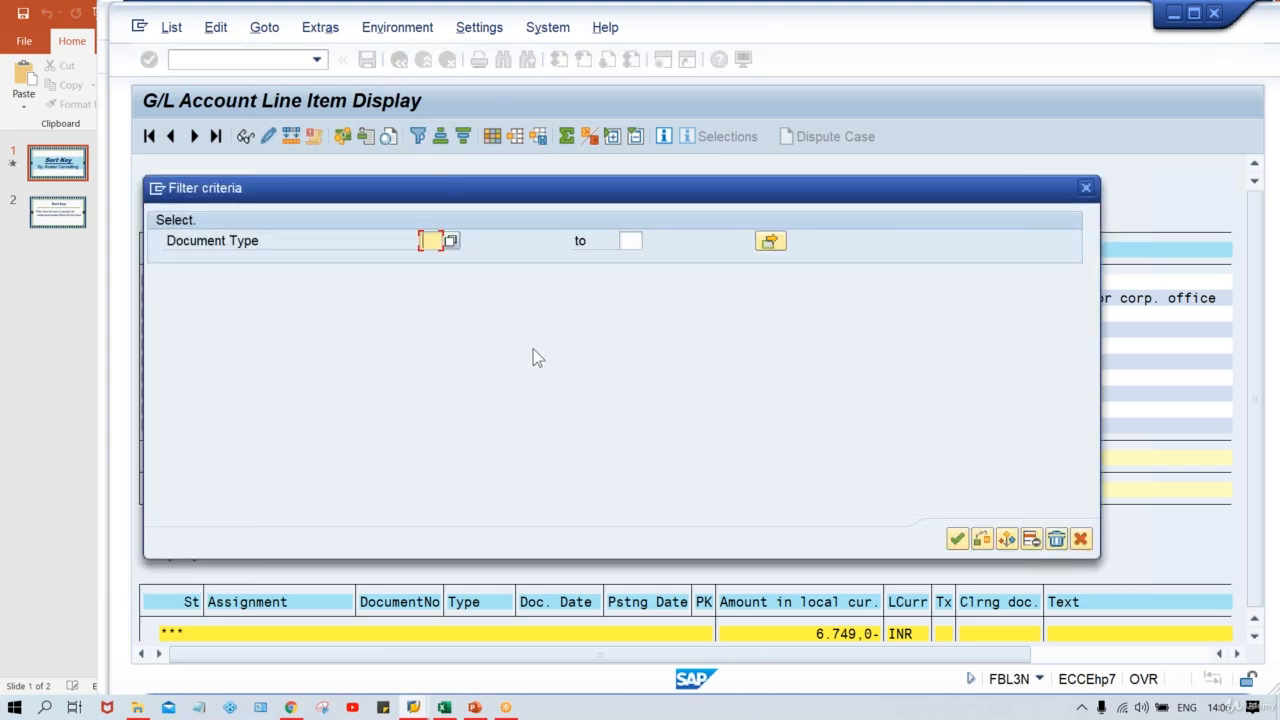
{"action": "type", "text": "AB"}
{"action": "left_click", "coordinate": [956, 541]}
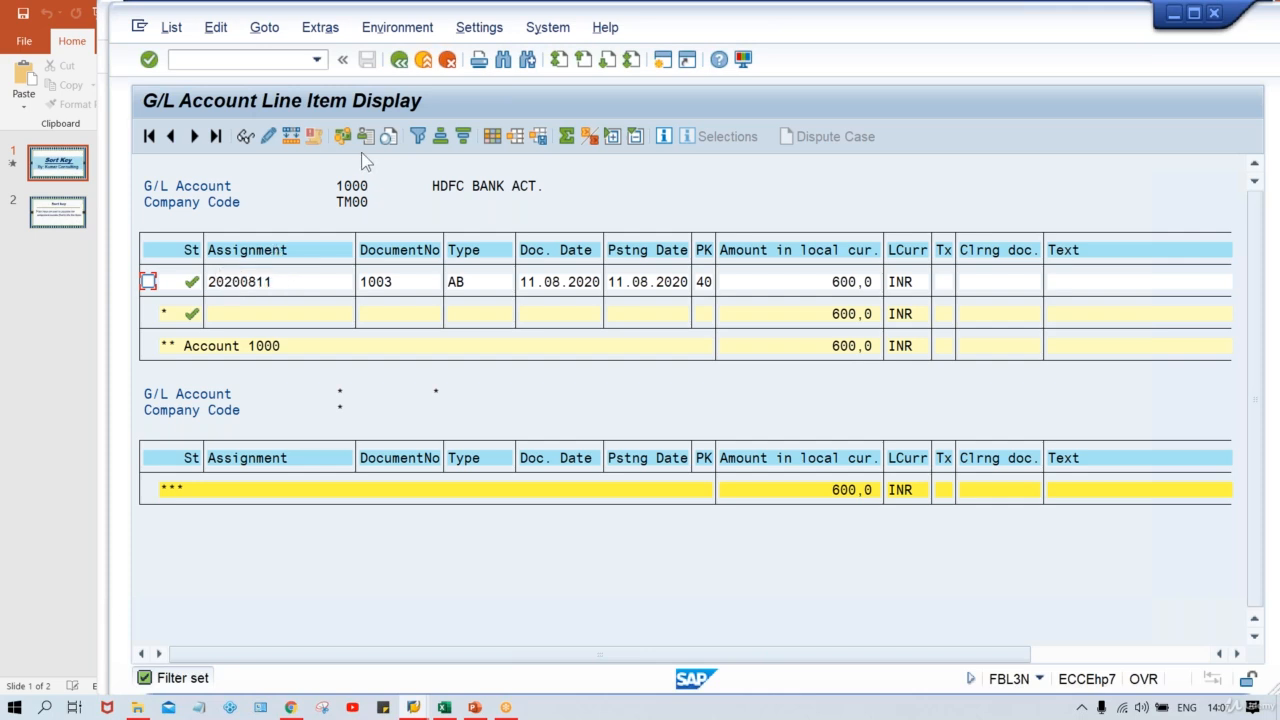
{"action": "left_click", "coordinate": [418, 138]}
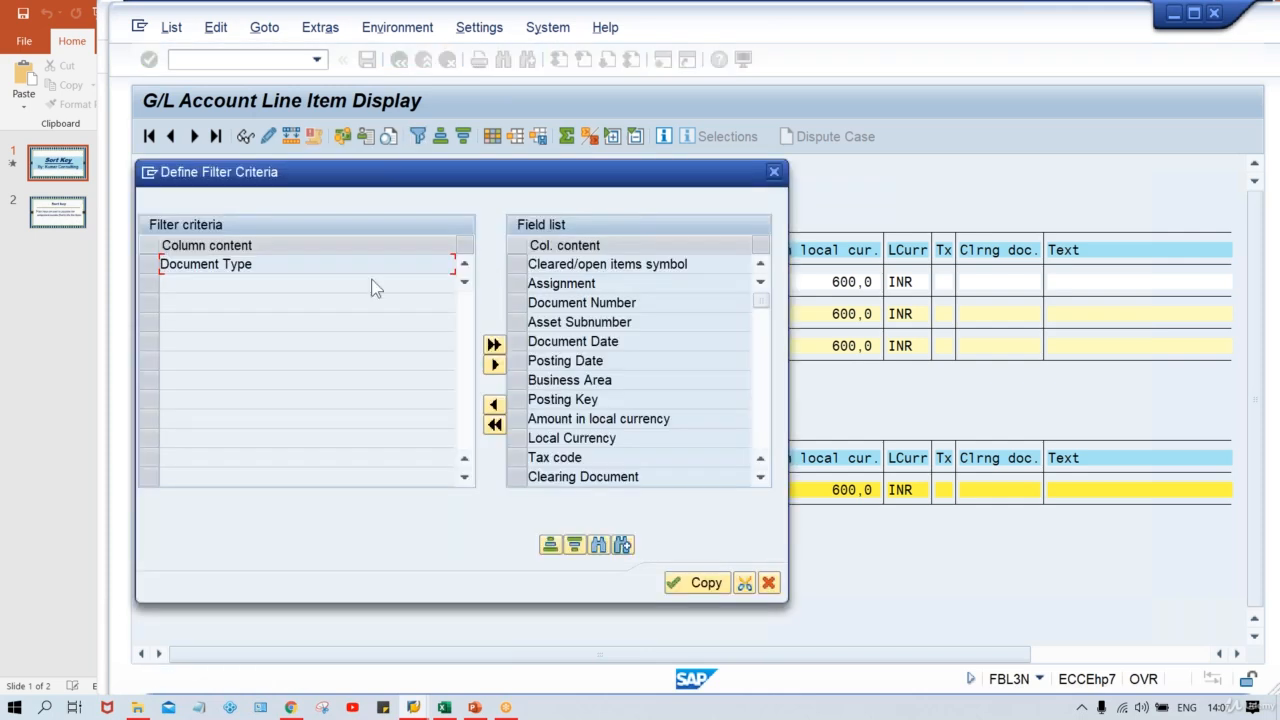
{"action": "left_click", "coordinate": [774, 171]}
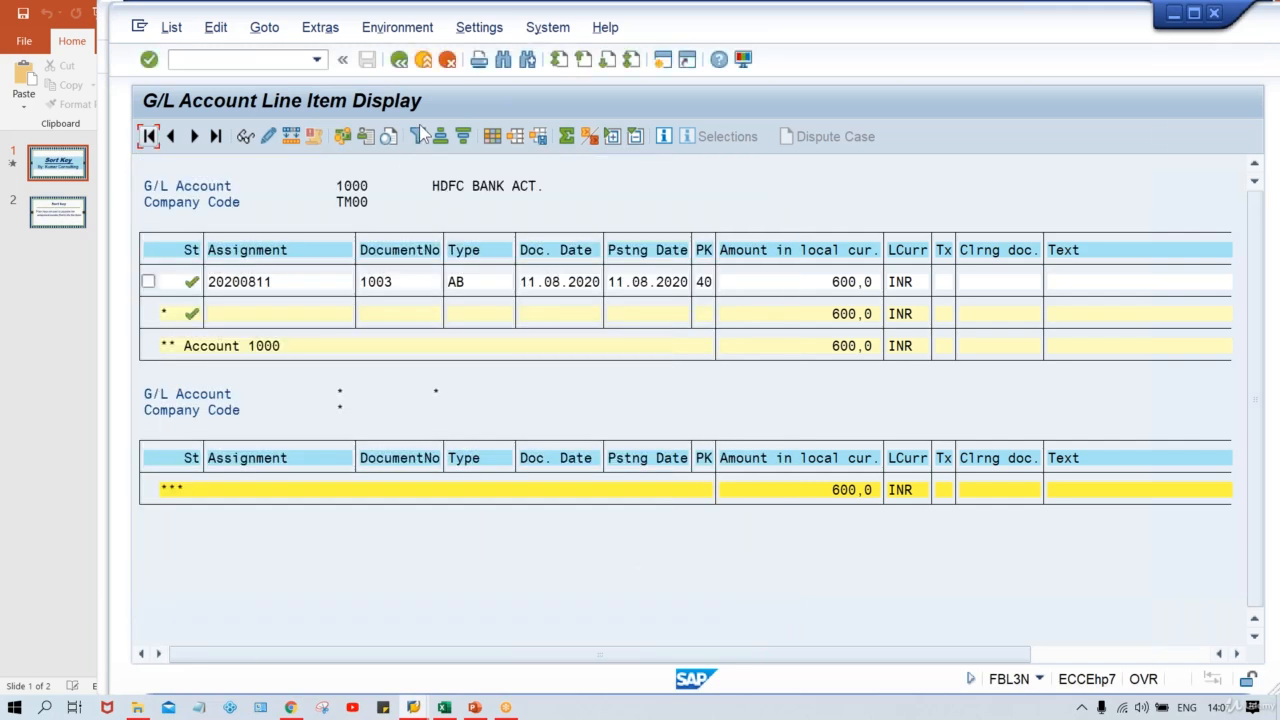
{"action": "left_click", "coordinate": [462, 250]}
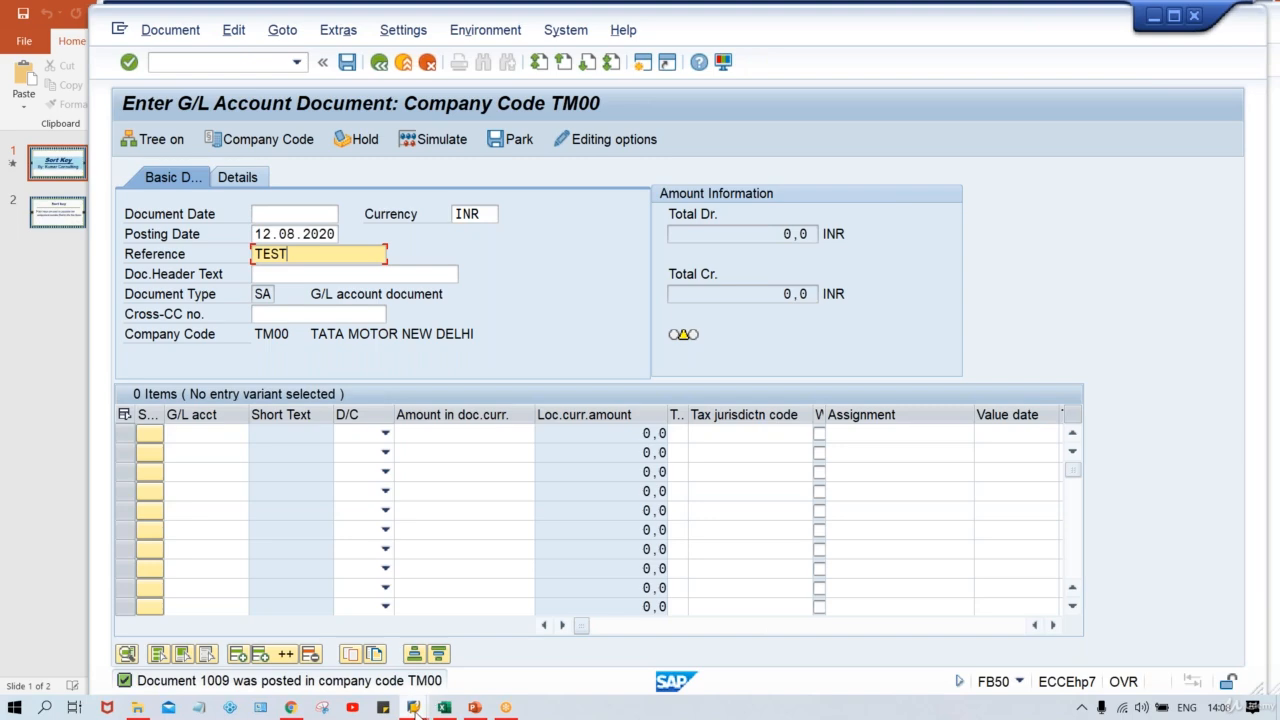
Switch to the G/L account master display and review the list of available sort keys for account 1000
{"action": "mouse_move", "coordinate": [413, 707]}
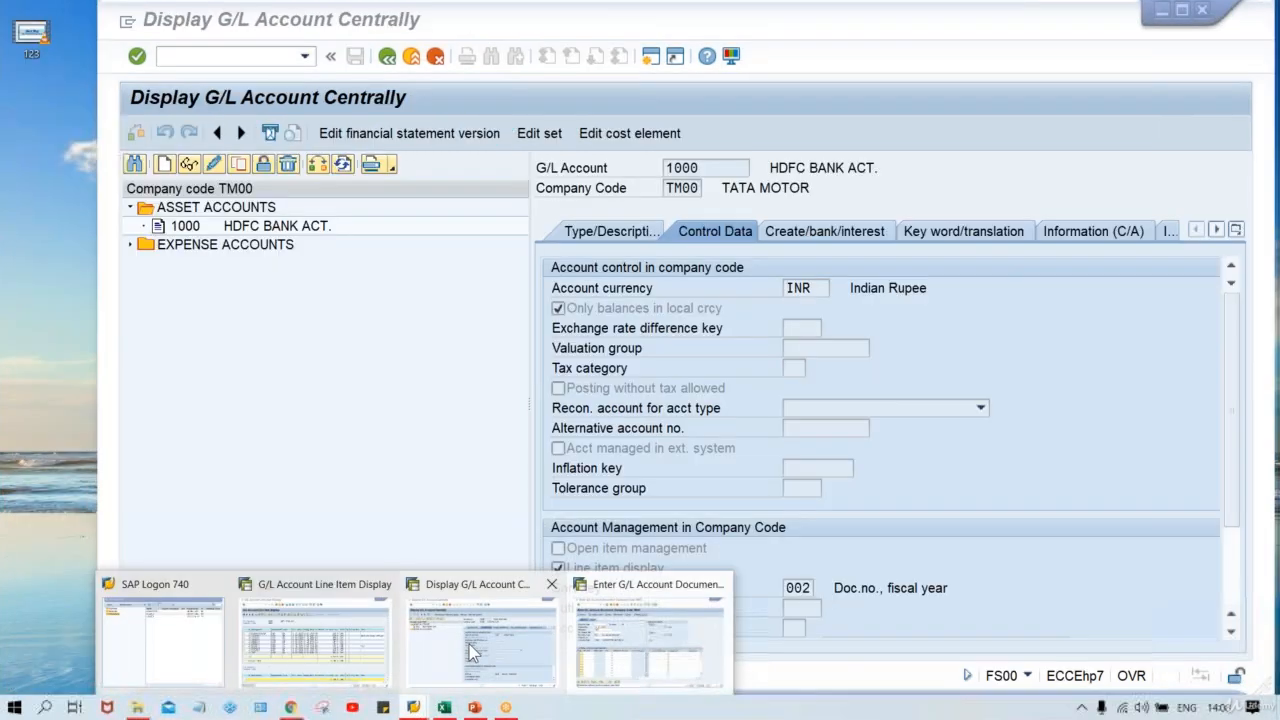
{"action": "left_click", "coordinate": [474, 650]}
{"action": "left_click", "coordinate": [798, 588]}
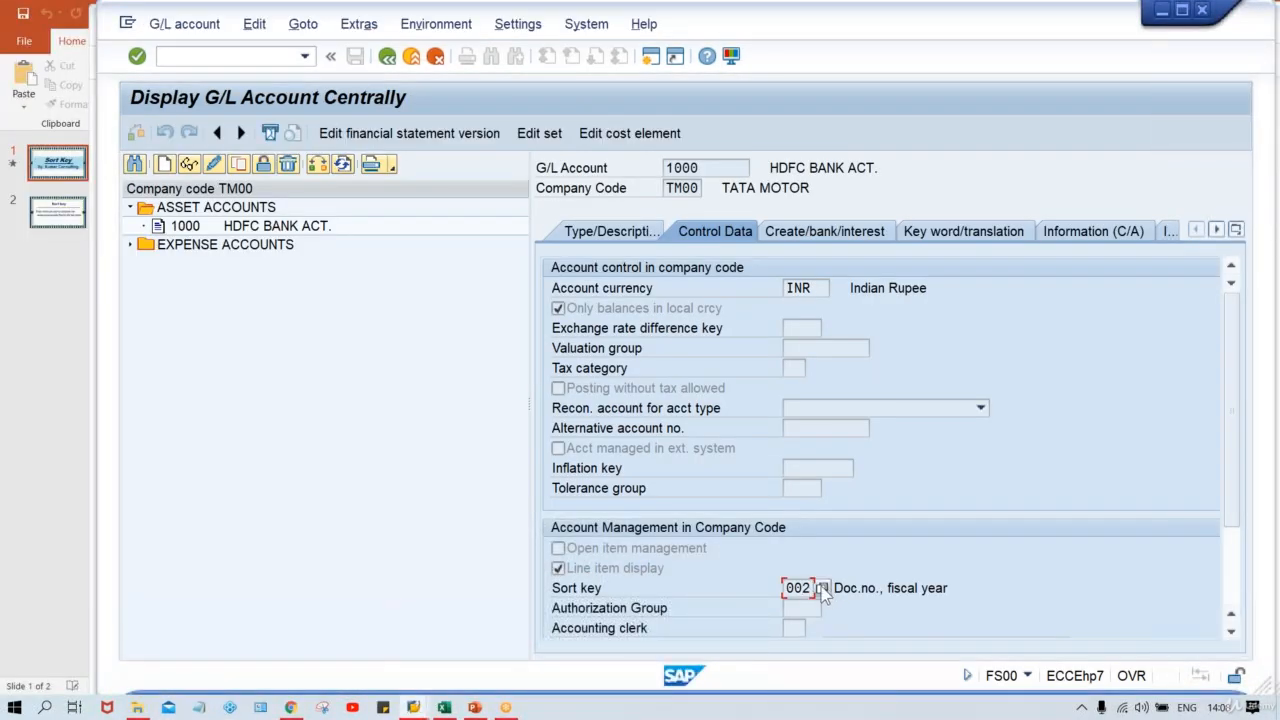
{"action": "left_click", "coordinate": [821, 588]}
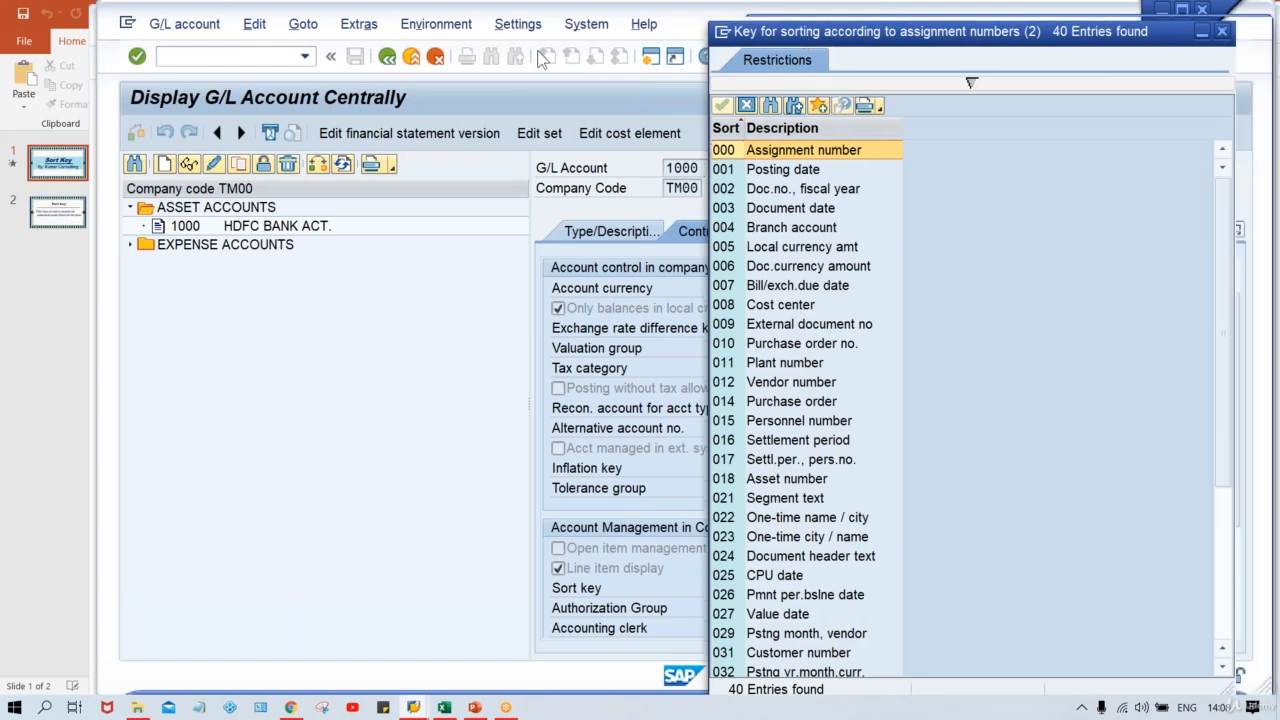
{"action": "left_click_drag", "start_coordinate": [848, 36], "coordinate": [415, 61]}
{"action": "left_click", "coordinate": [834, 53]}
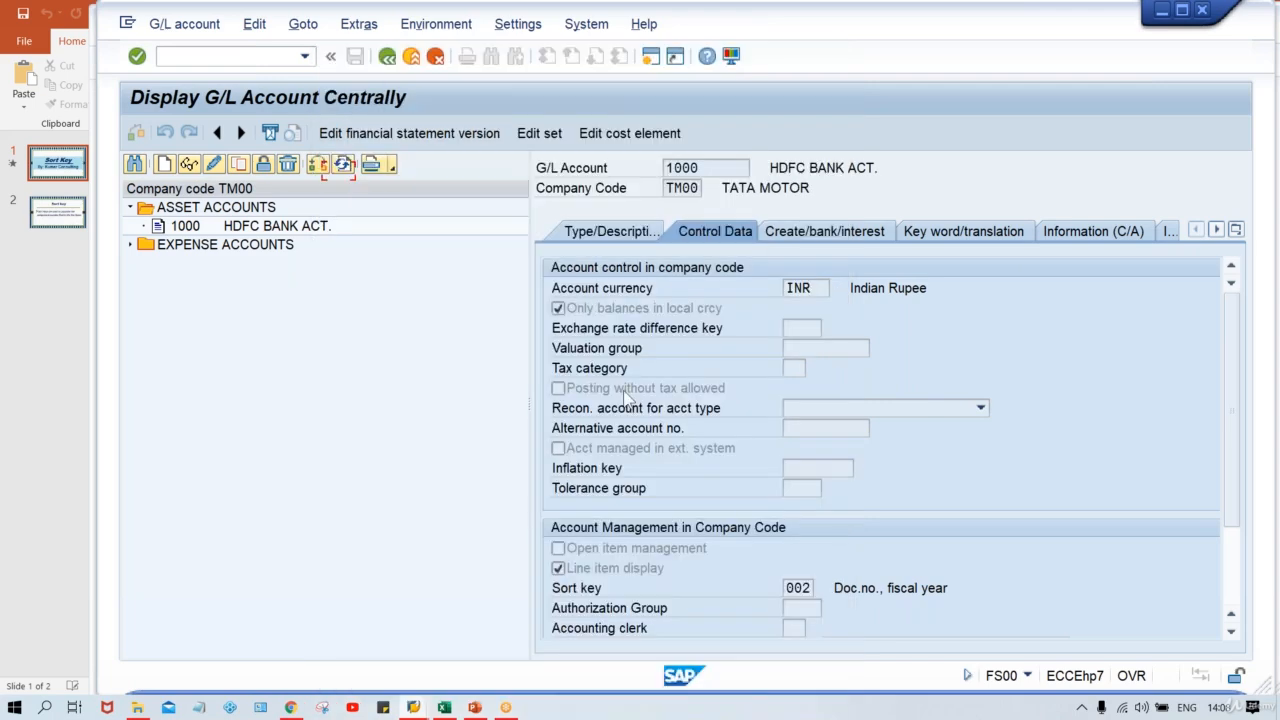
Run transaction /NOB16 in the G/L document entry session, accept the cross-client notice and start a new sort key entry
{"action": "mouse_move", "coordinate": [414, 708]}
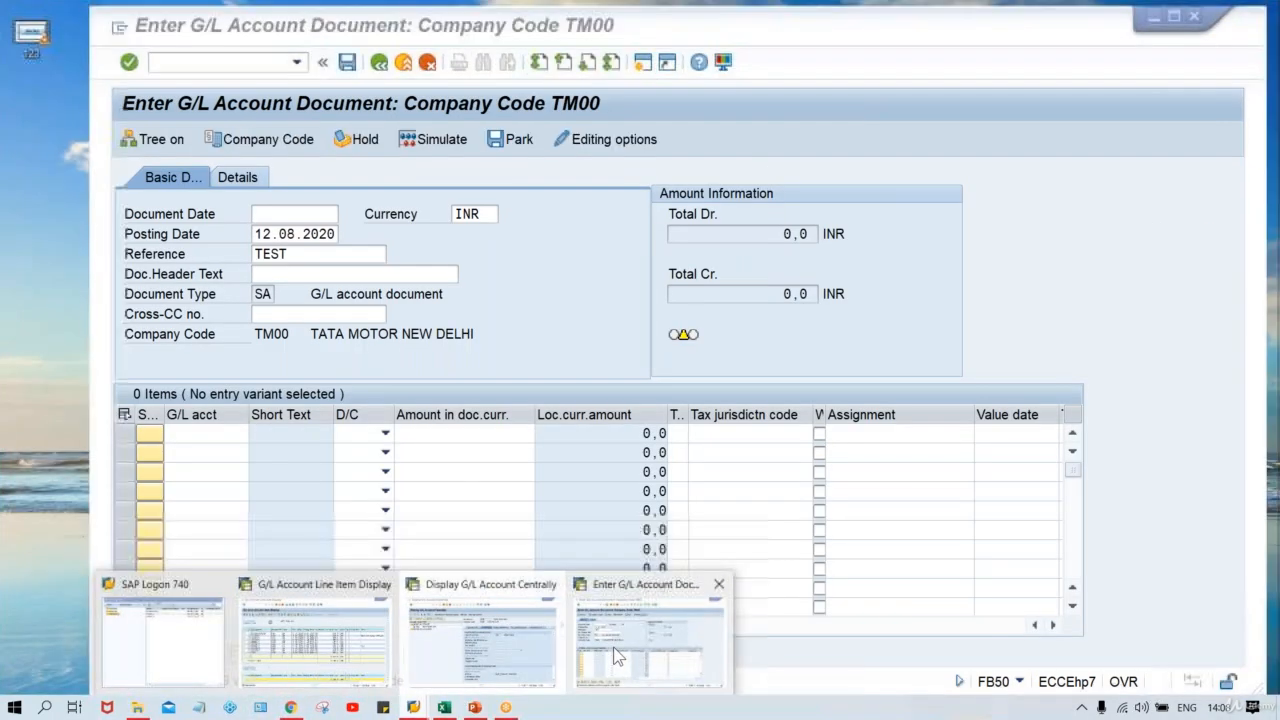
{"action": "left_click", "coordinate": [618, 655]}
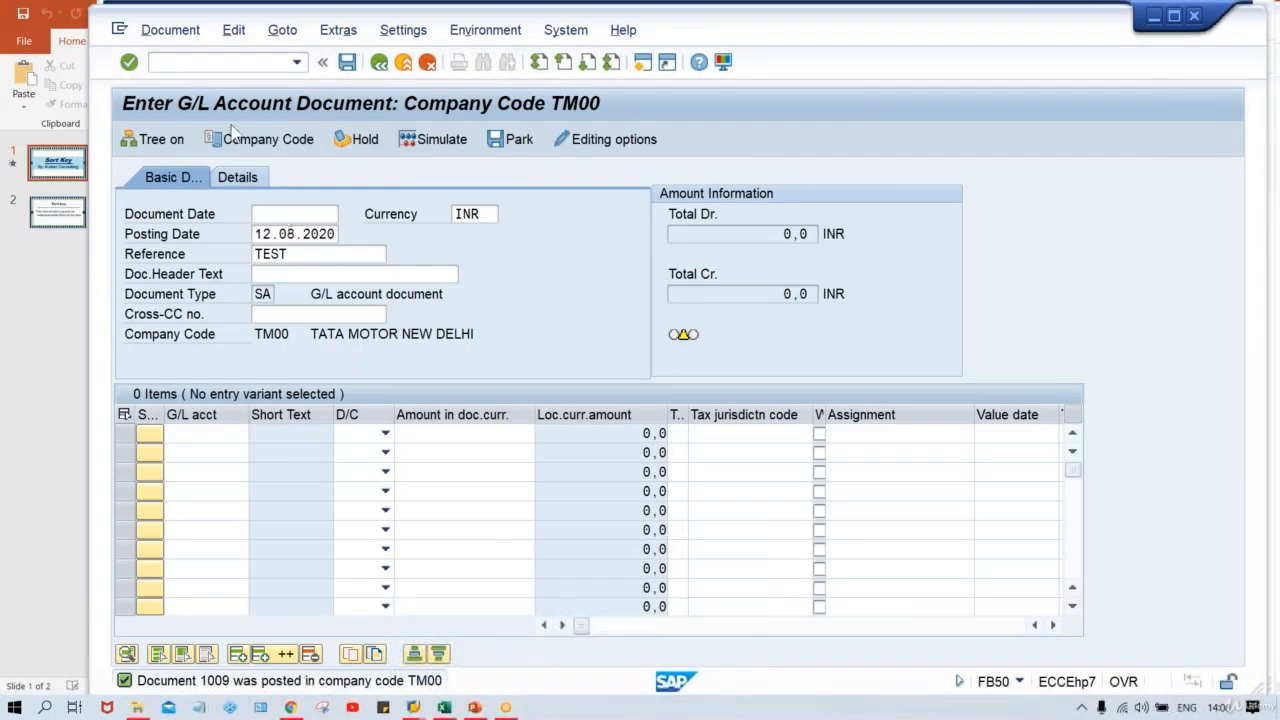
{"action": "left_click", "coordinate": [200, 63]}
{"action": "type", "text": "/NOB1"}
{"action": "type", "text": "B"}
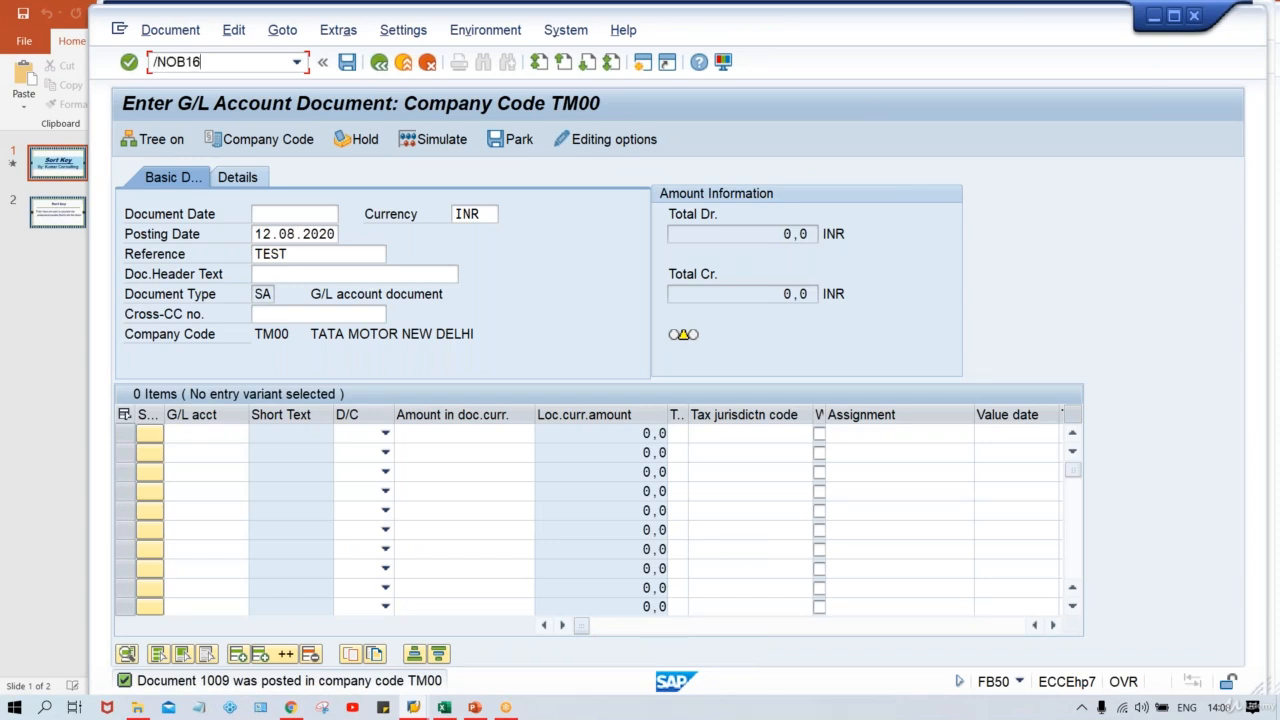
{"action": "key", "text": "Return"}
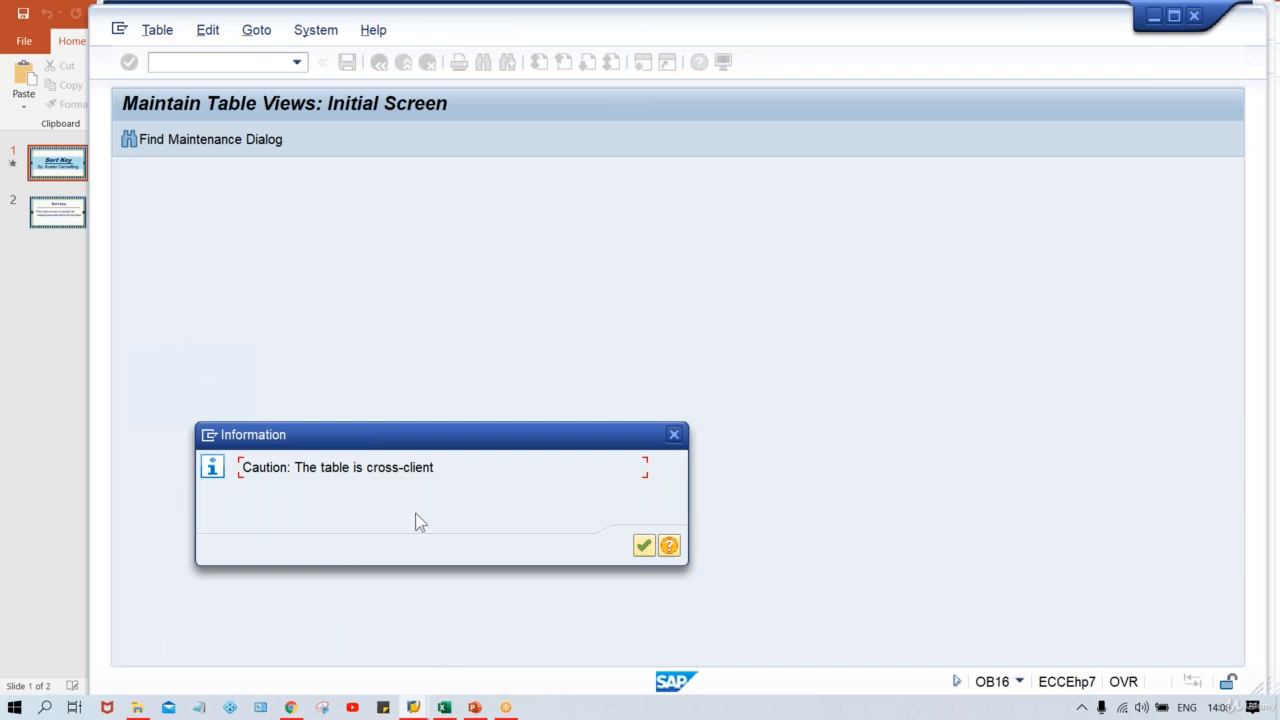
{"action": "key", "text": "Return"}
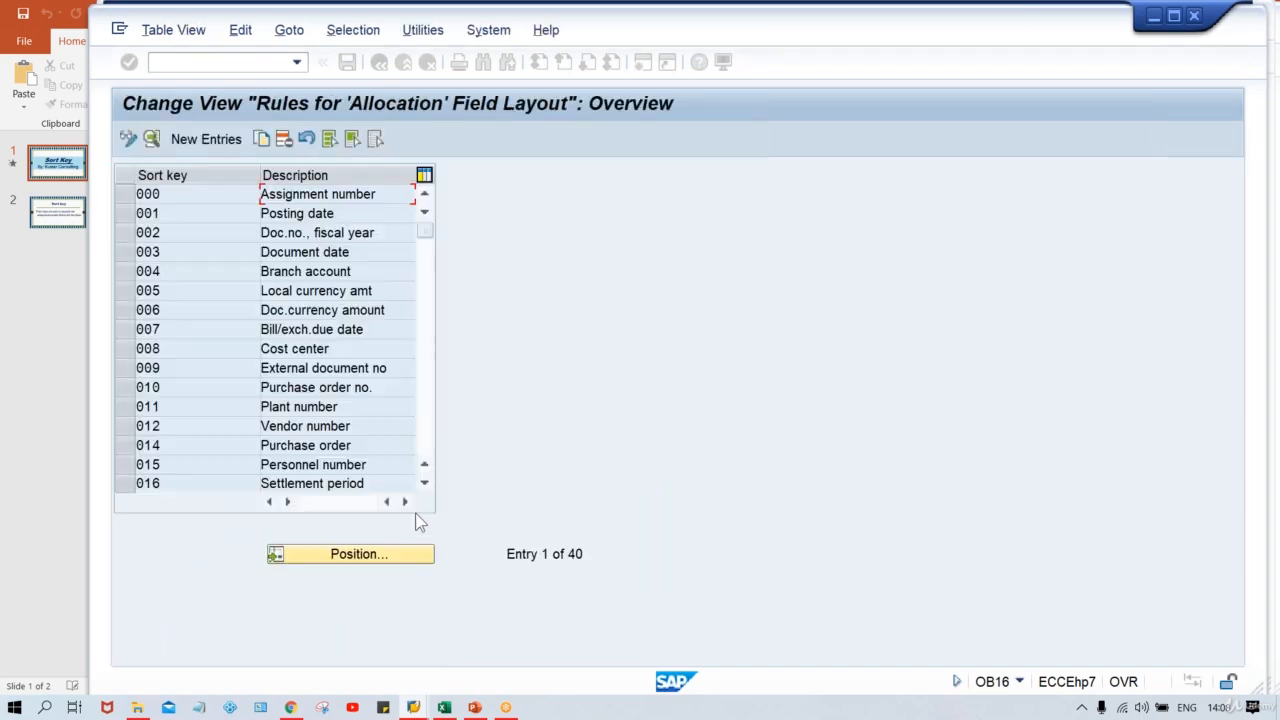
{"action": "left_click", "coordinate": [210, 139]}
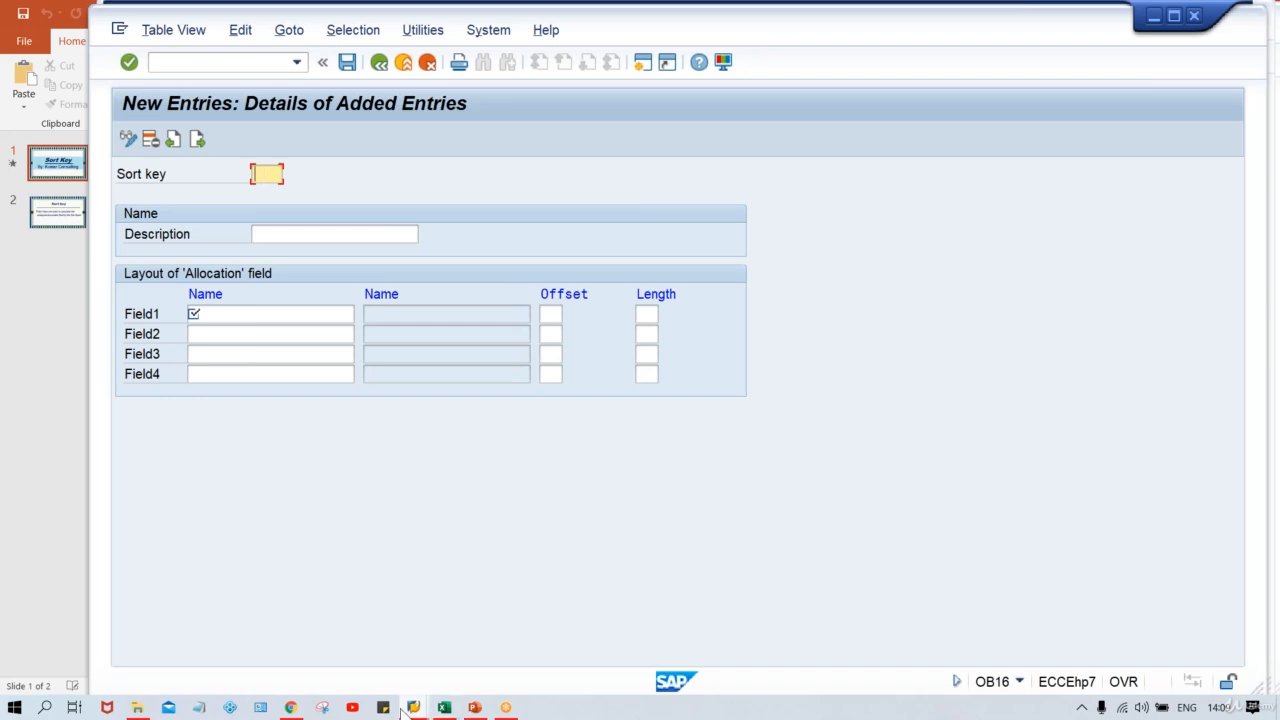
Look through the existing sort key numbers from the G/L account master display to find an unused one
{"action": "mouse_move", "coordinate": [410, 708]}
{"action": "left_click", "coordinate": [429, 651]}
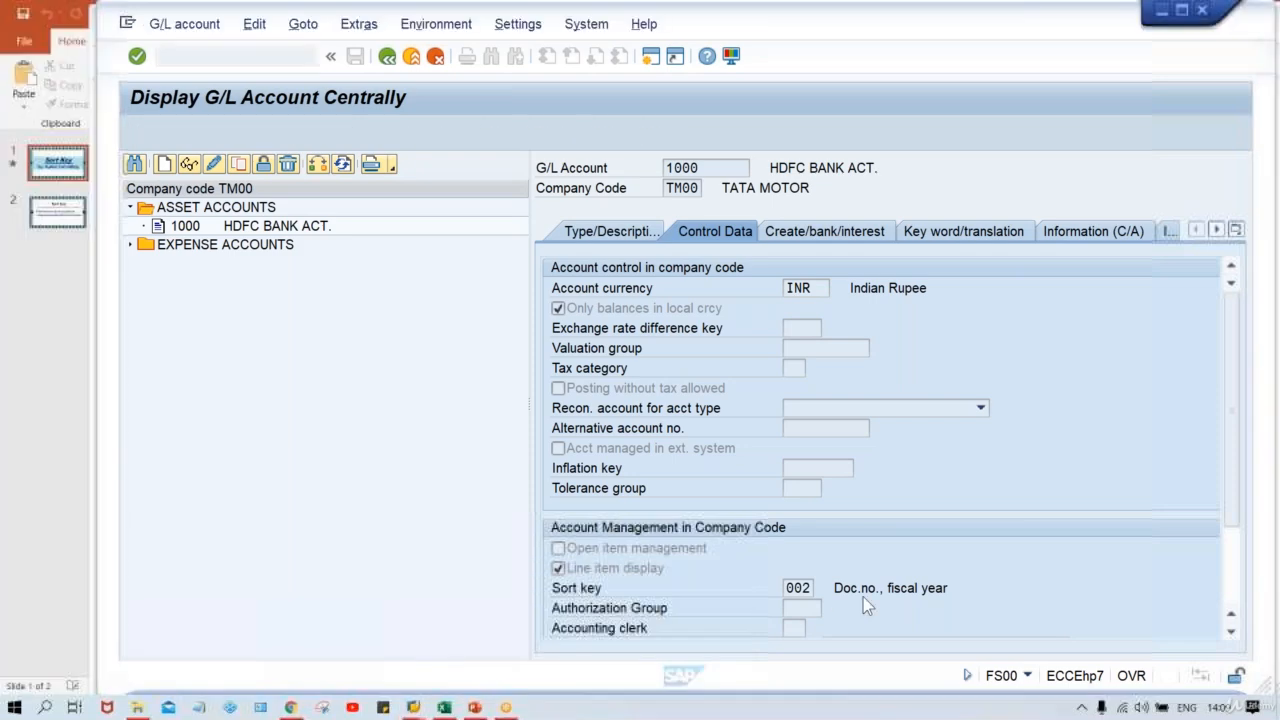
{"action": "left_click", "coordinate": [814, 590]}
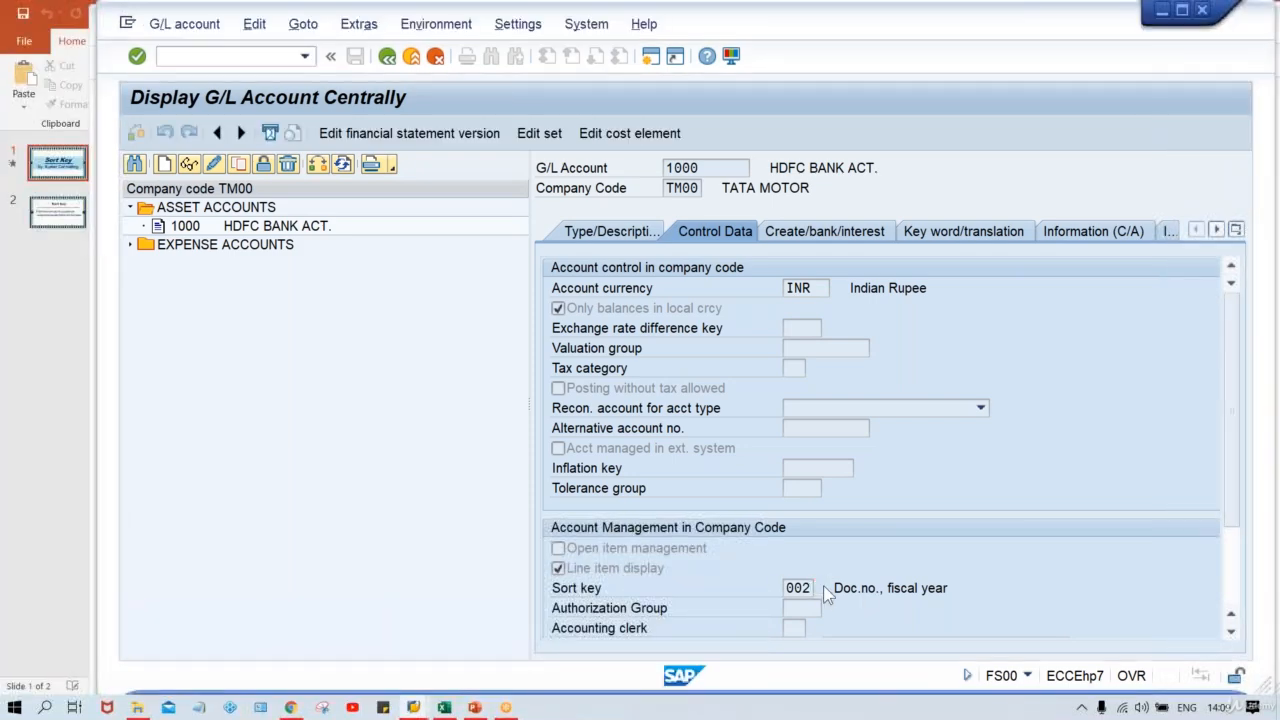
{"action": "left_click", "coordinate": [822, 589]}
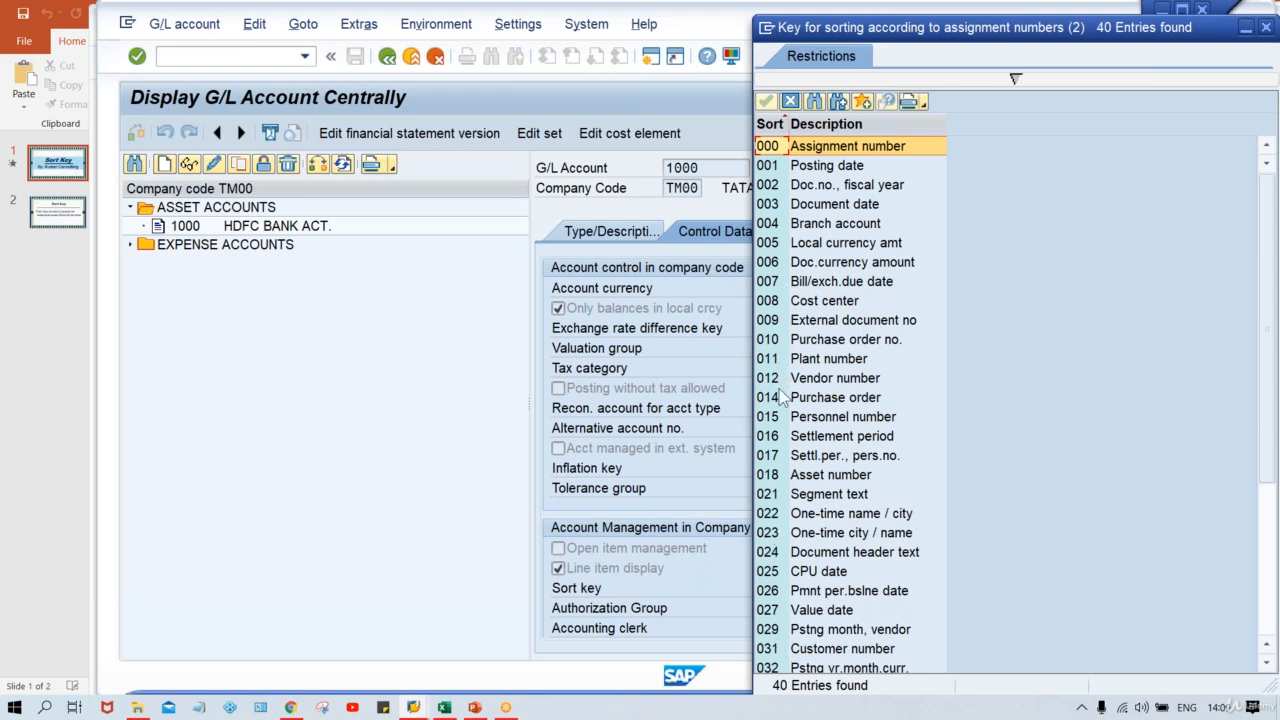
{"action": "left_click", "coordinate": [498, 408]}
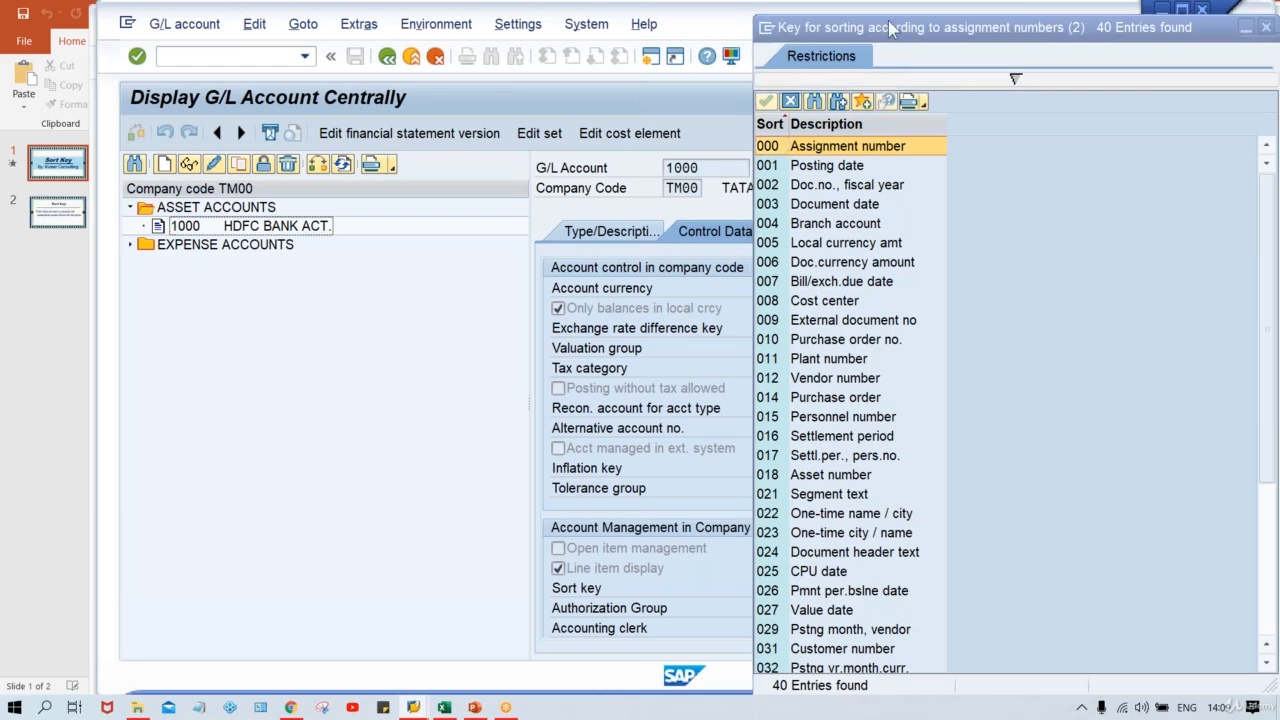
{"action": "left_click_drag", "start_coordinate": [889, 30], "coordinate": [477, 95]}
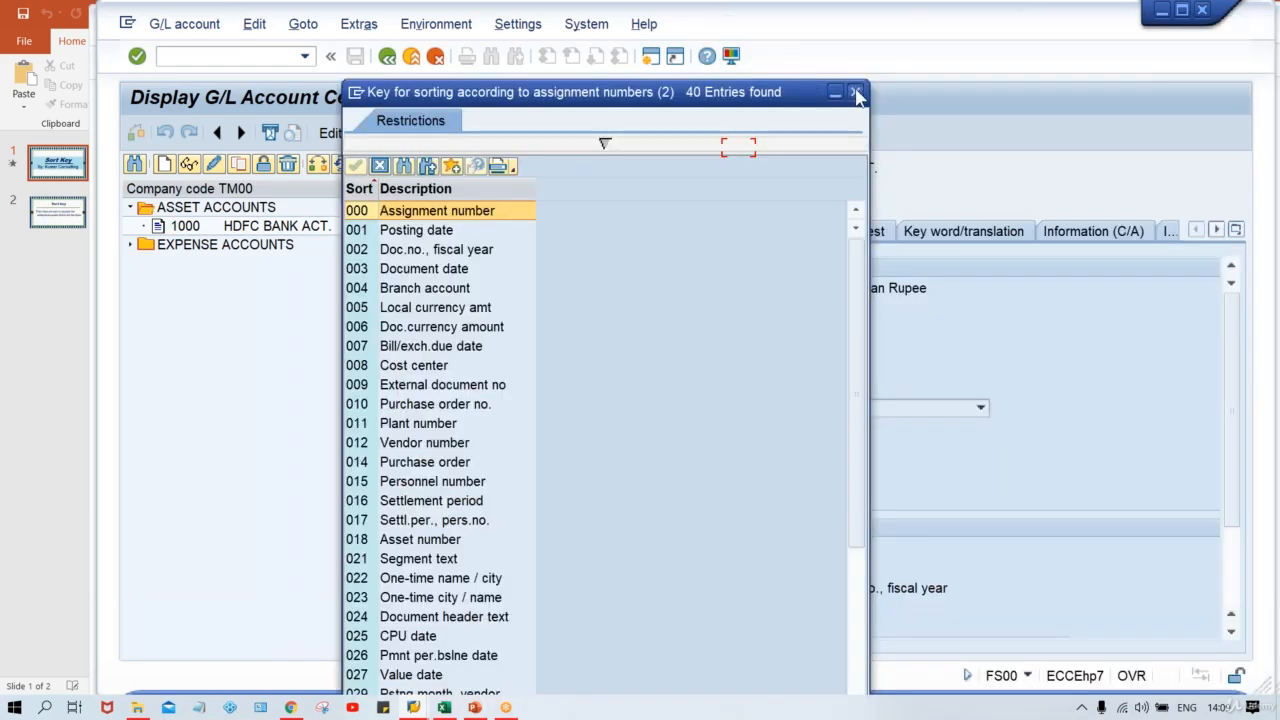
{"action": "left_click", "coordinate": [857, 93]}
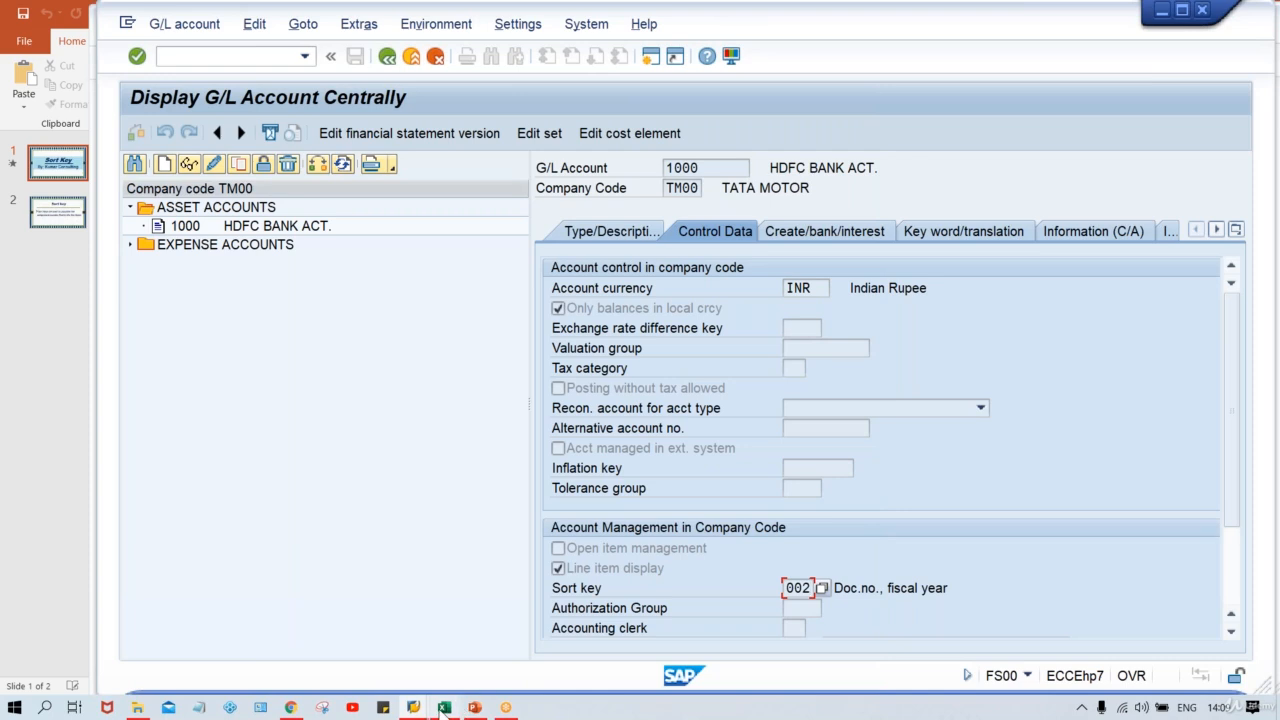
Return to the new sort key entry and enter sort key 013 with the description "Reference Key"
{"action": "left_click", "coordinate": [413, 707]}
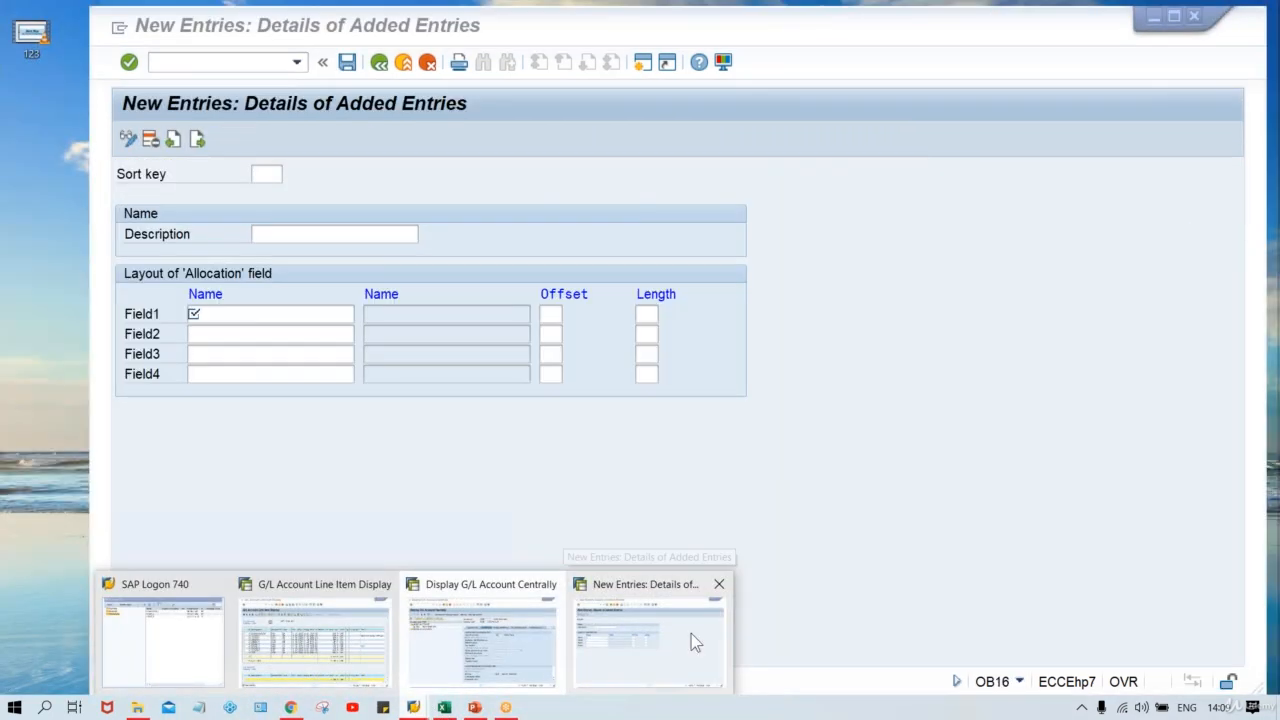
{"action": "left_click", "coordinate": [691, 634]}
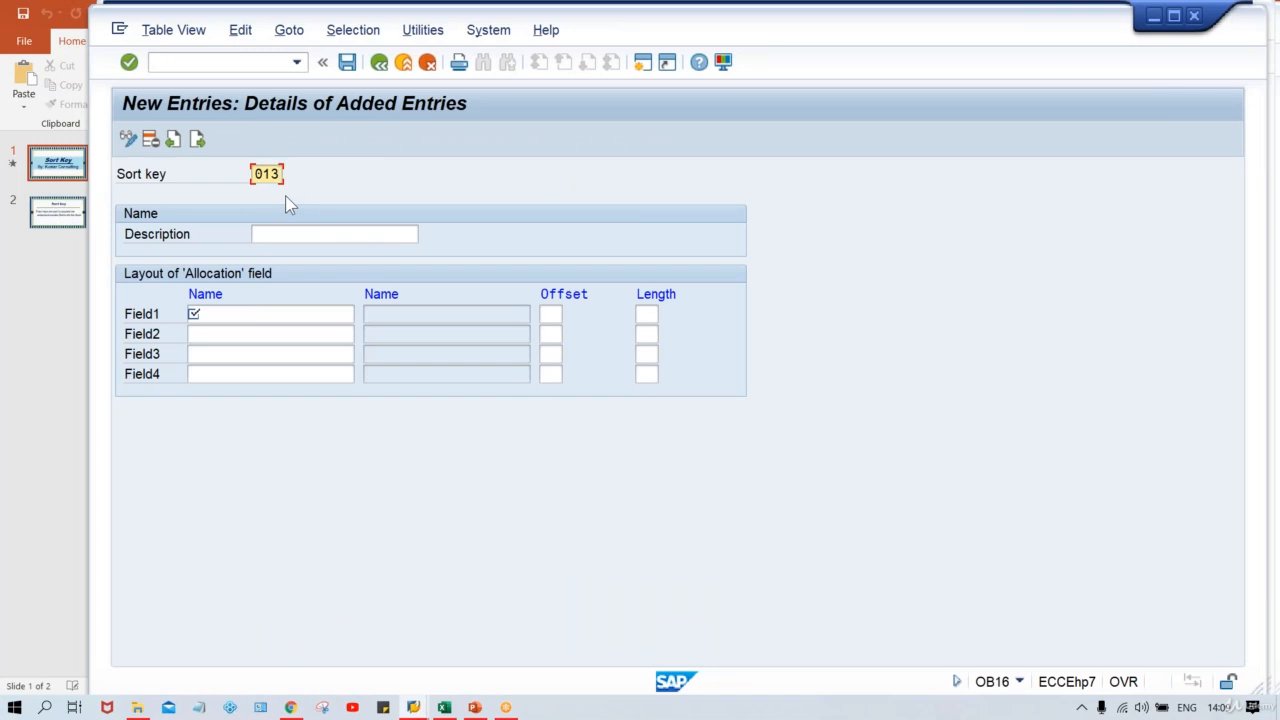
{"action": "key", "text": "Tab"}
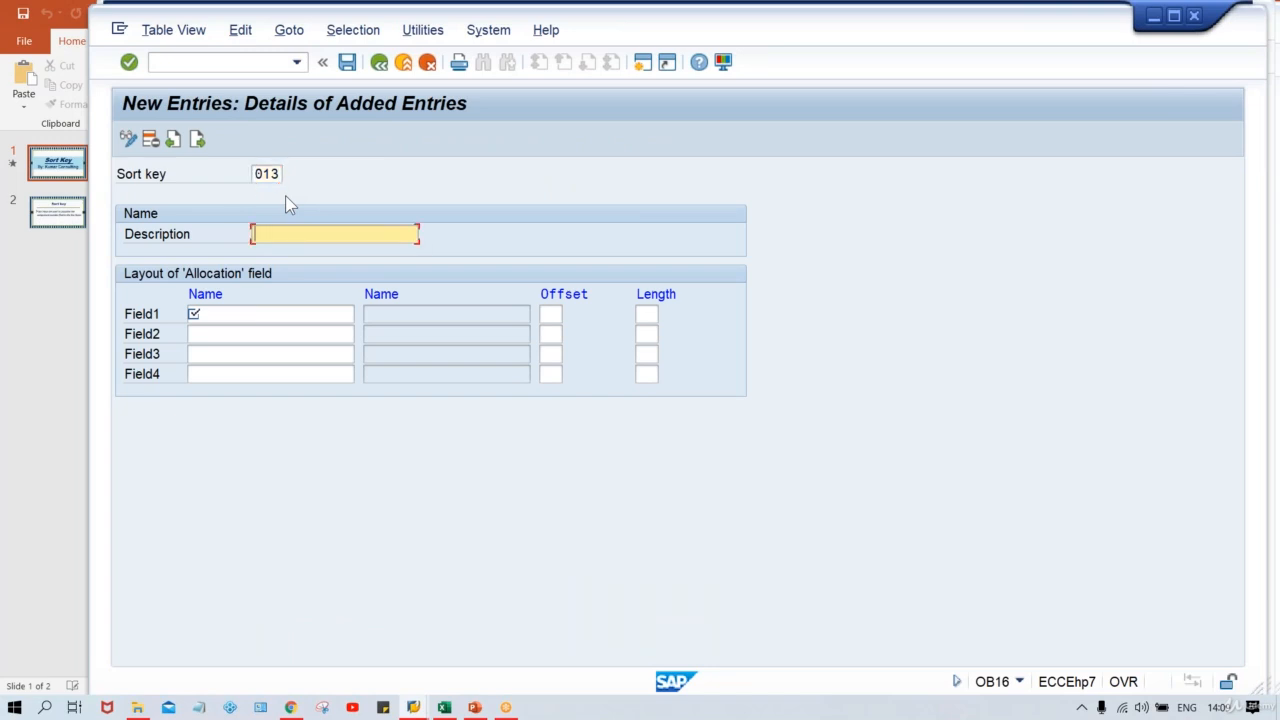
{"action": "key", "text": "Caps_Lock"}
{"action": "type", "text": "Reference Key"}
Search the field list of Field1 for "ref", step through the successive matches and close the list without choosing a field
{"action": "left_click", "coordinate": [234, 313]}
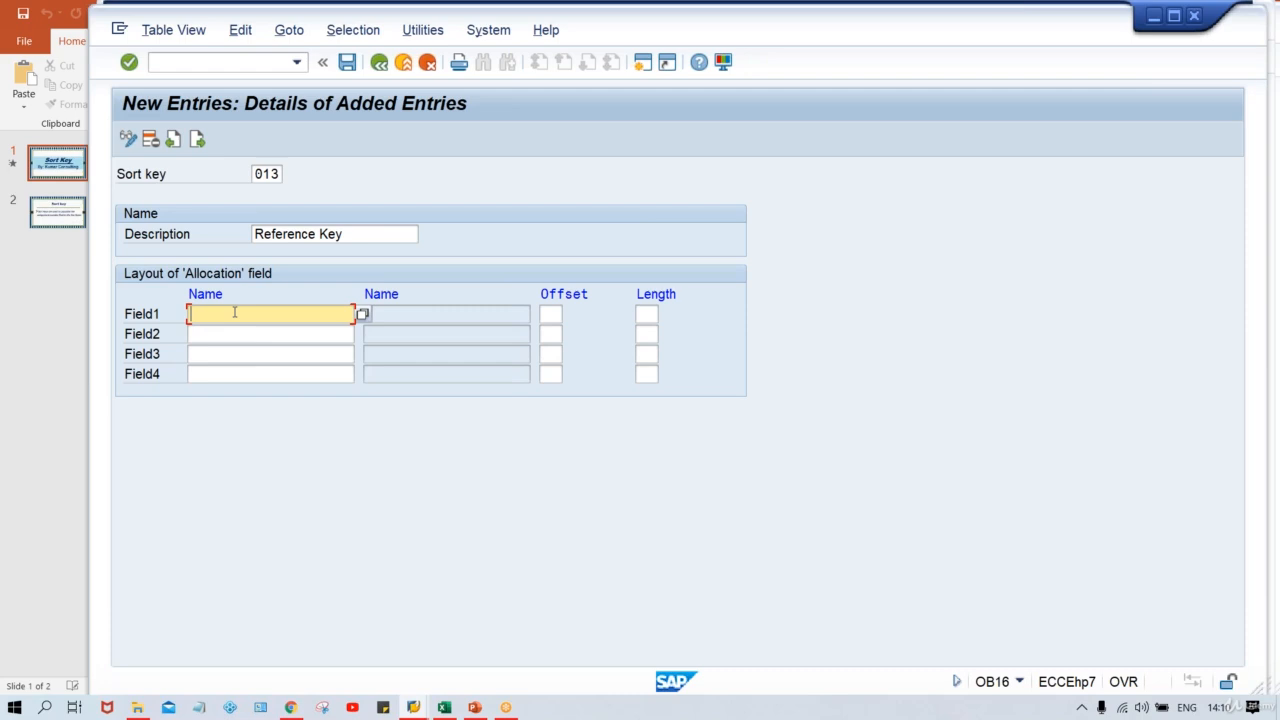
{"action": "left_click", "coordinate": [363, 316]}
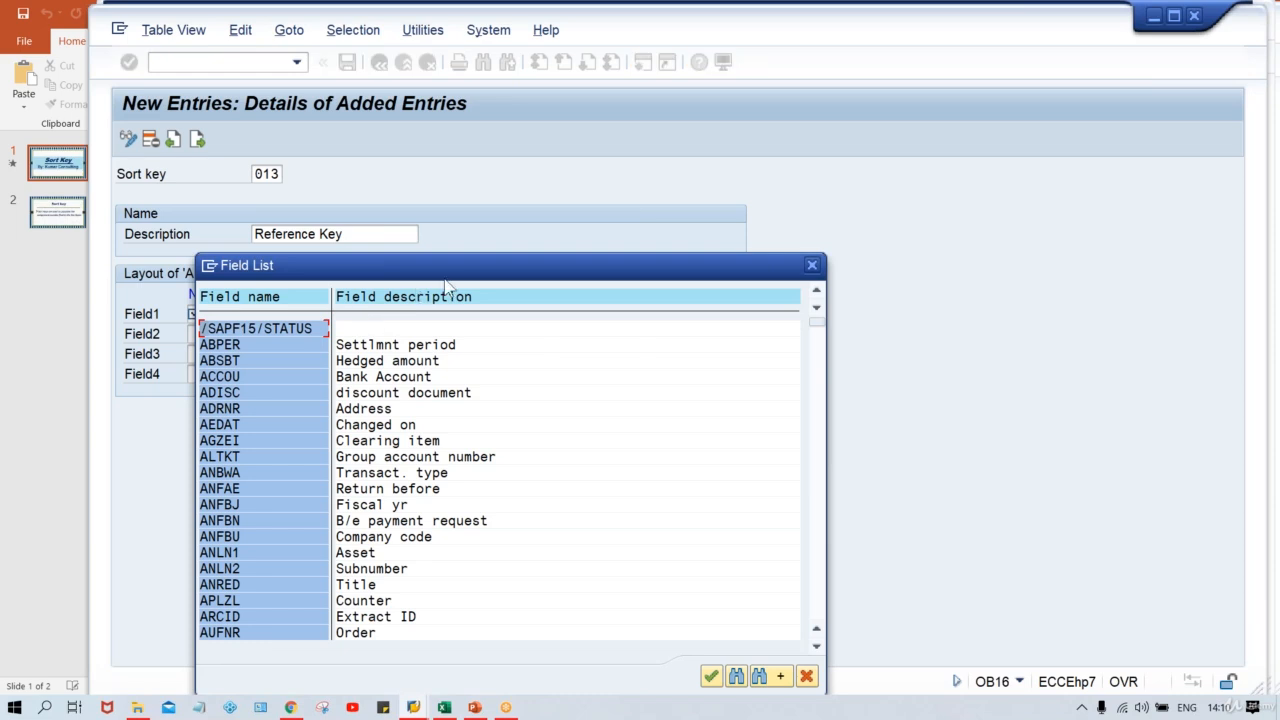
{"action": "left_click_drag", "start_coordinate": [464, 262], "coordinate": [500, 143]}
{"action": "left_click", "coordinate": [526, 393]}
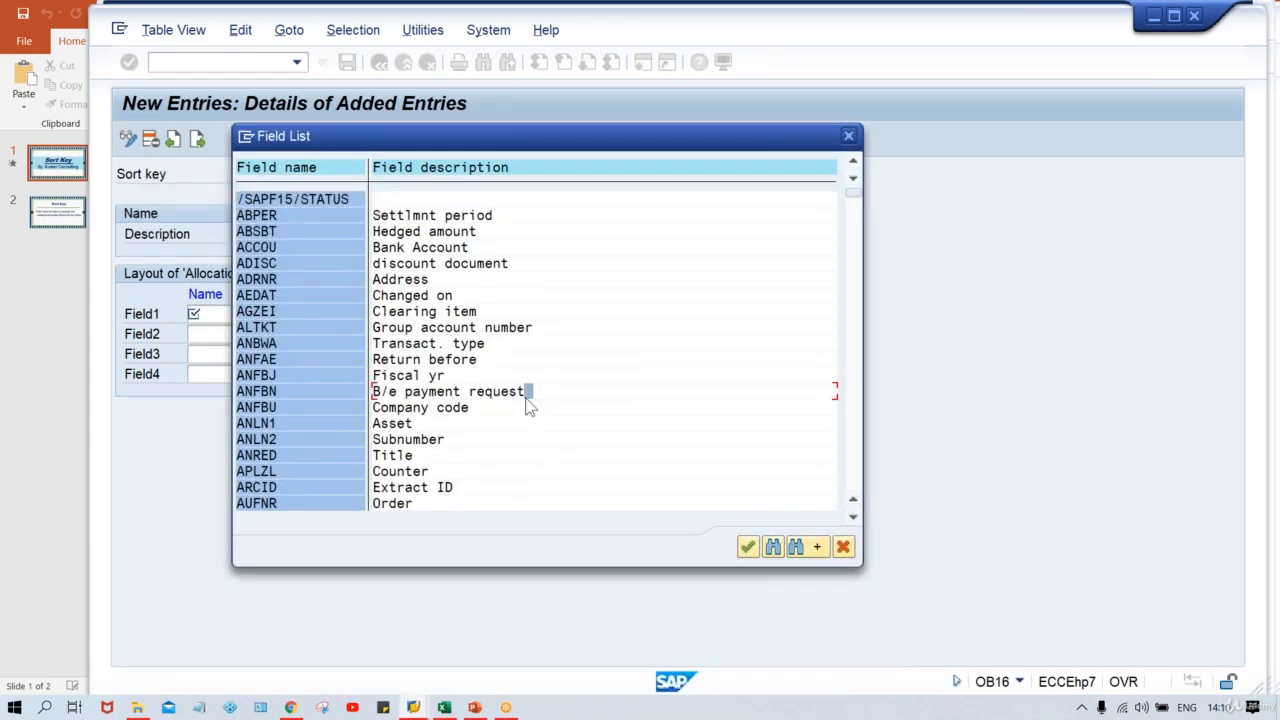
{"action": "left_click", "coordinate": [773, 547]}
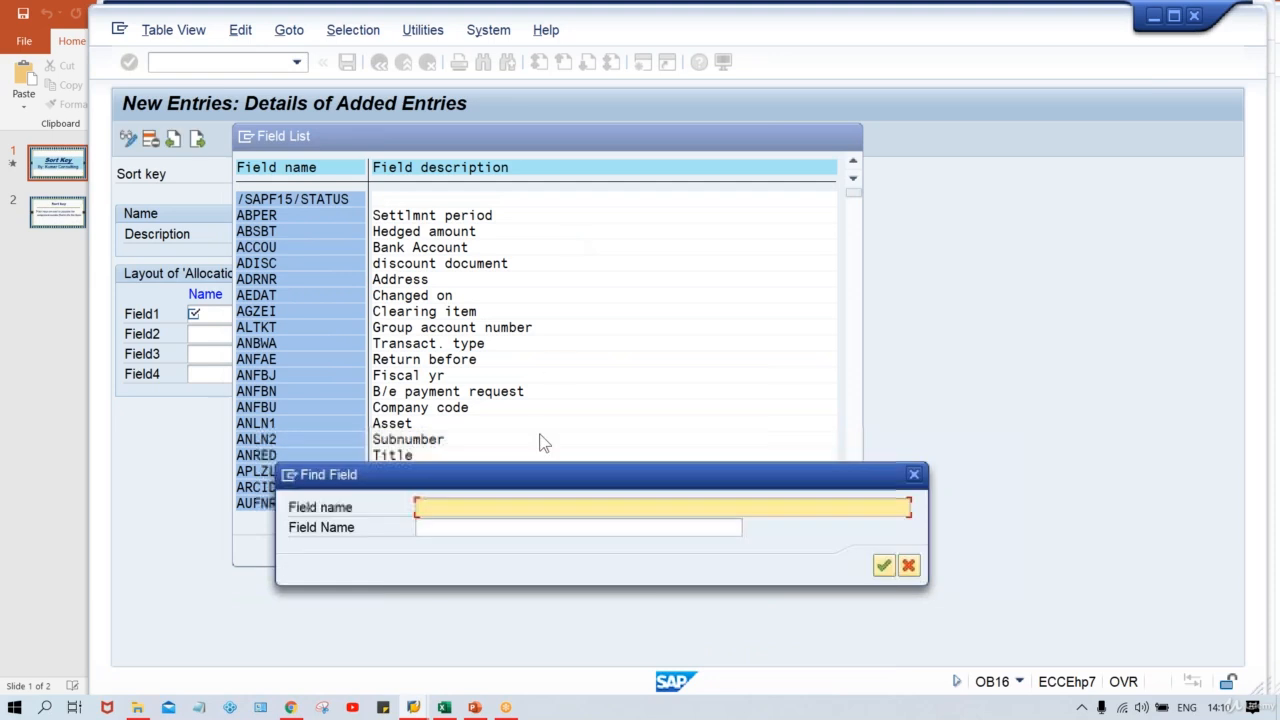
{"action": "type", "text": "ref"}
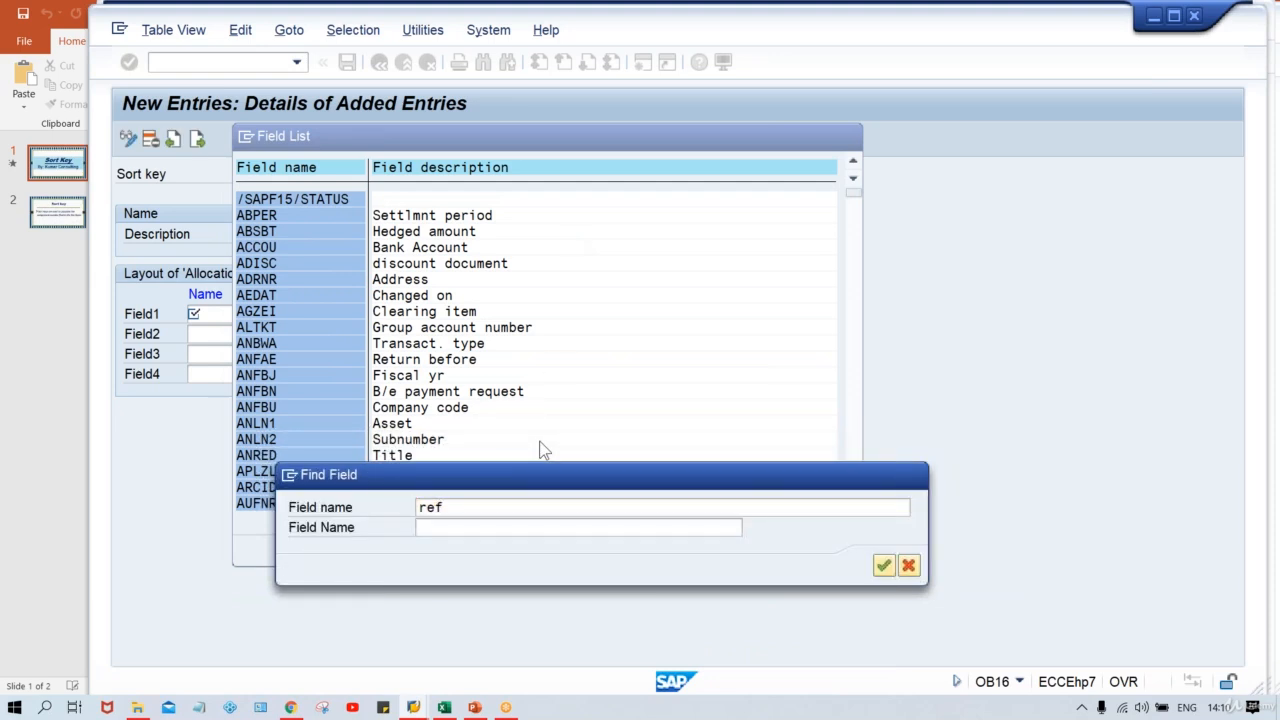
{"action": "key", "text": "Return"}
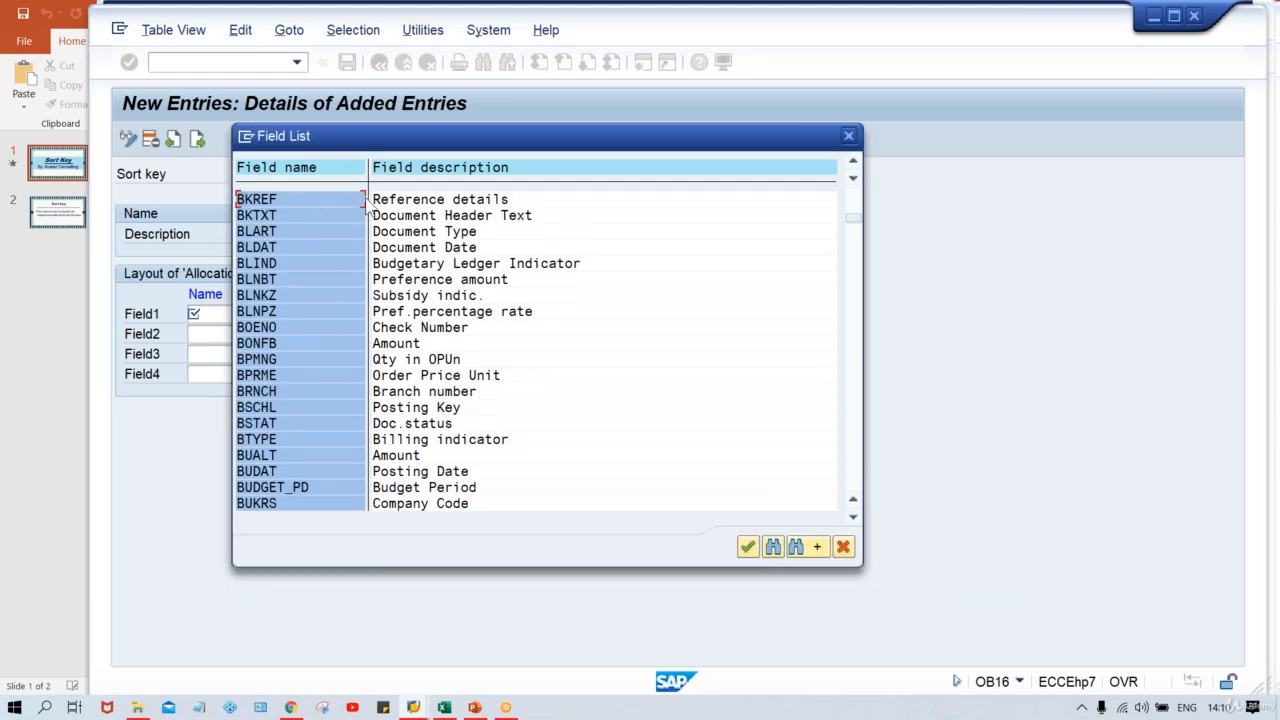
{"action": "left_click", "coordinate": [803, 549]}
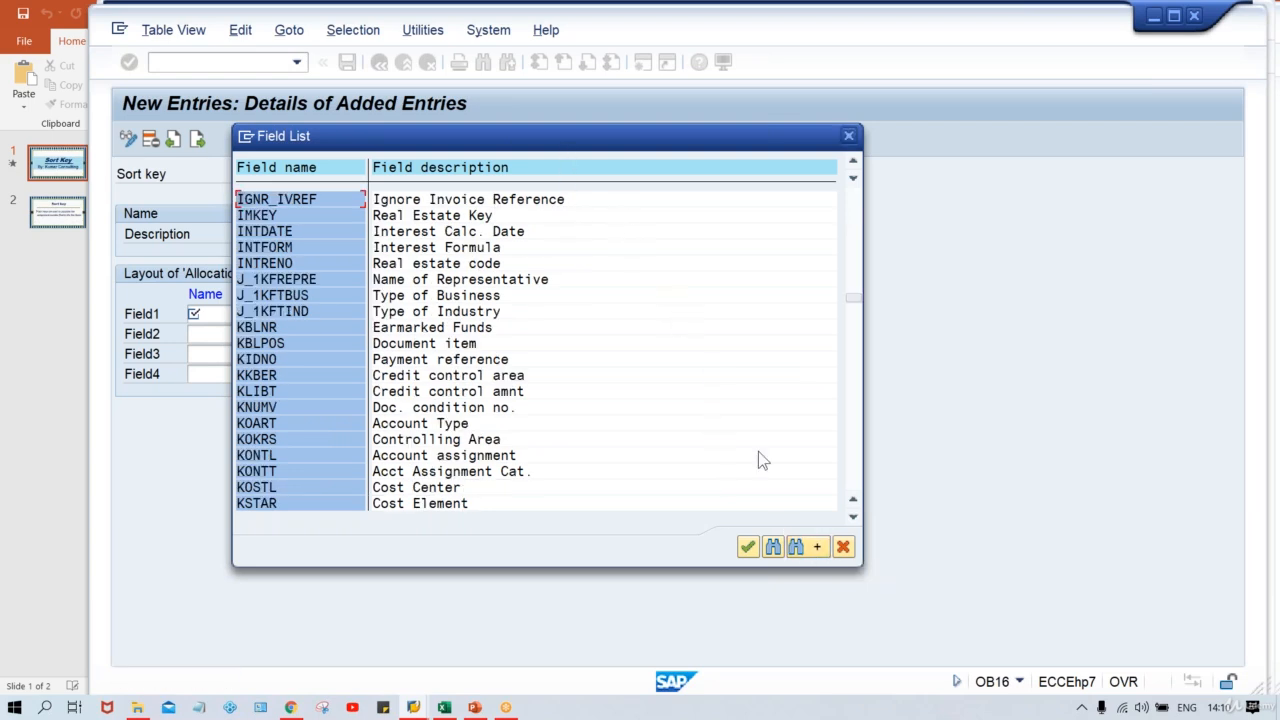
{"action": "left_click", "coordinate": [800, 551]}
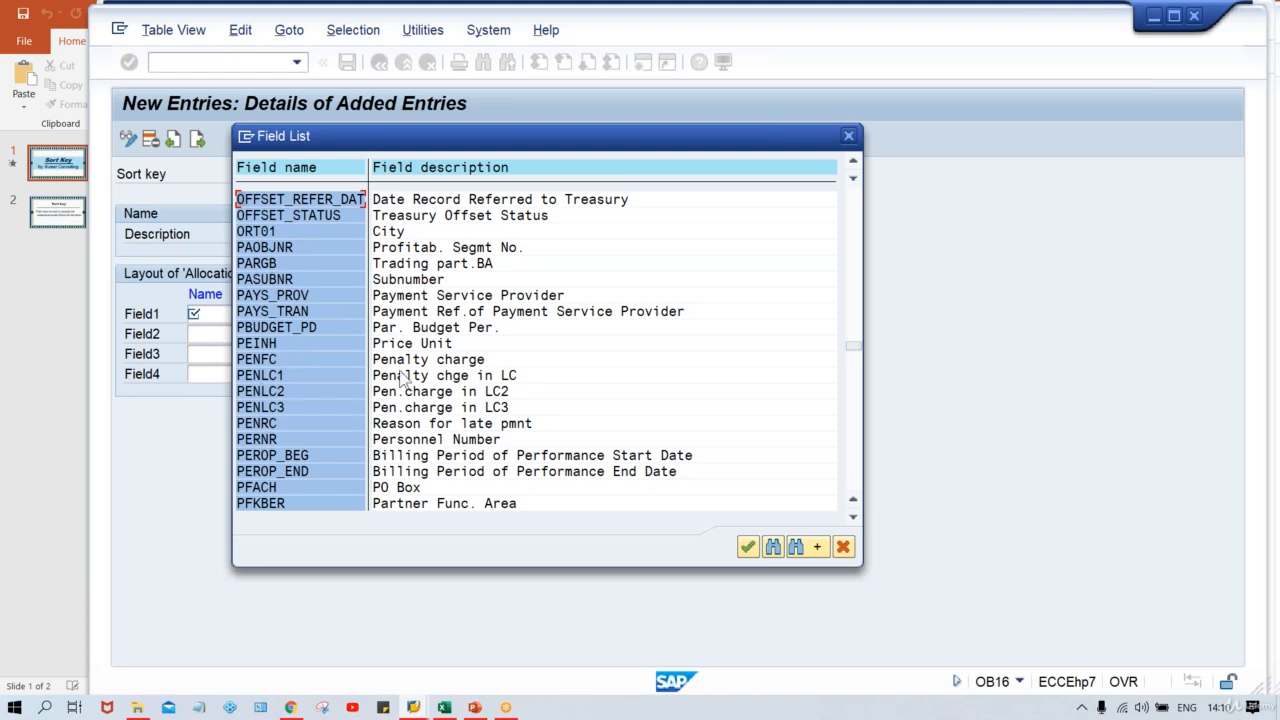
{"action": "left_click", "coordinate": [810, 552]}
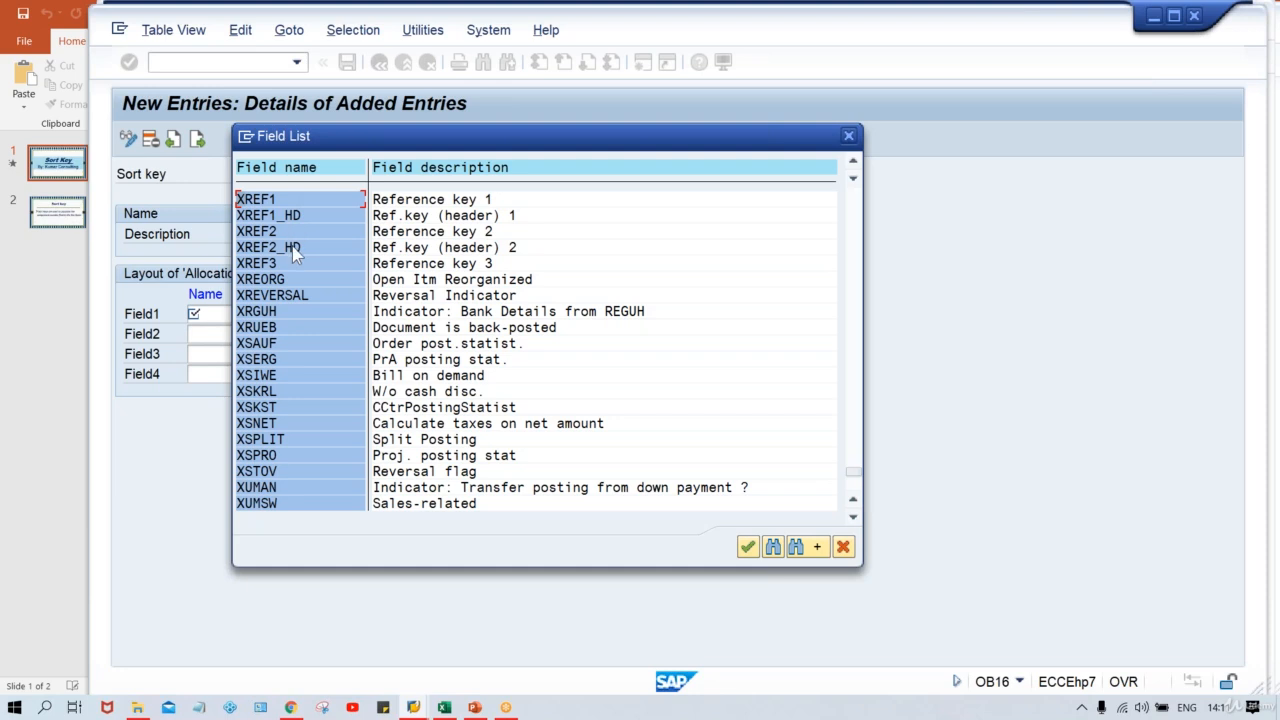
{"action": "left_click", "coordinate": [848, 135]}
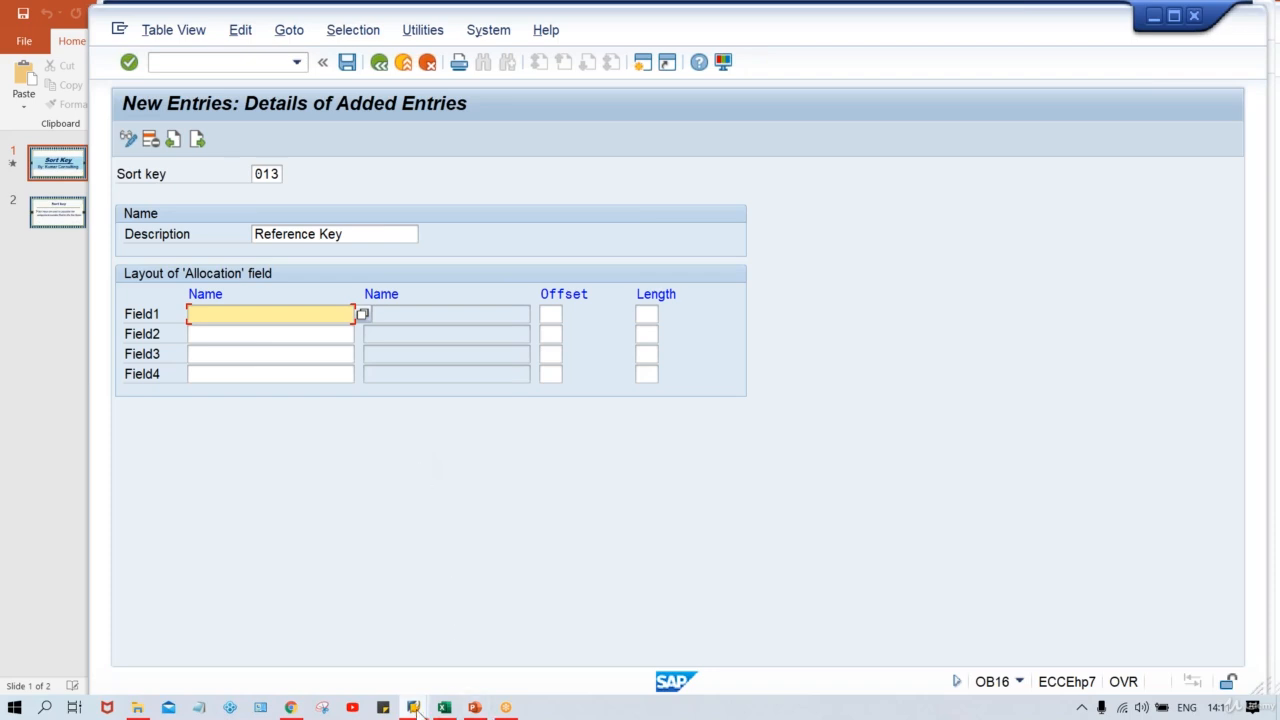
Open an additional session from the new sort key entry and run transaction FB50 in it
{"action": "mouse_move", "coordinate": [416, 708]}
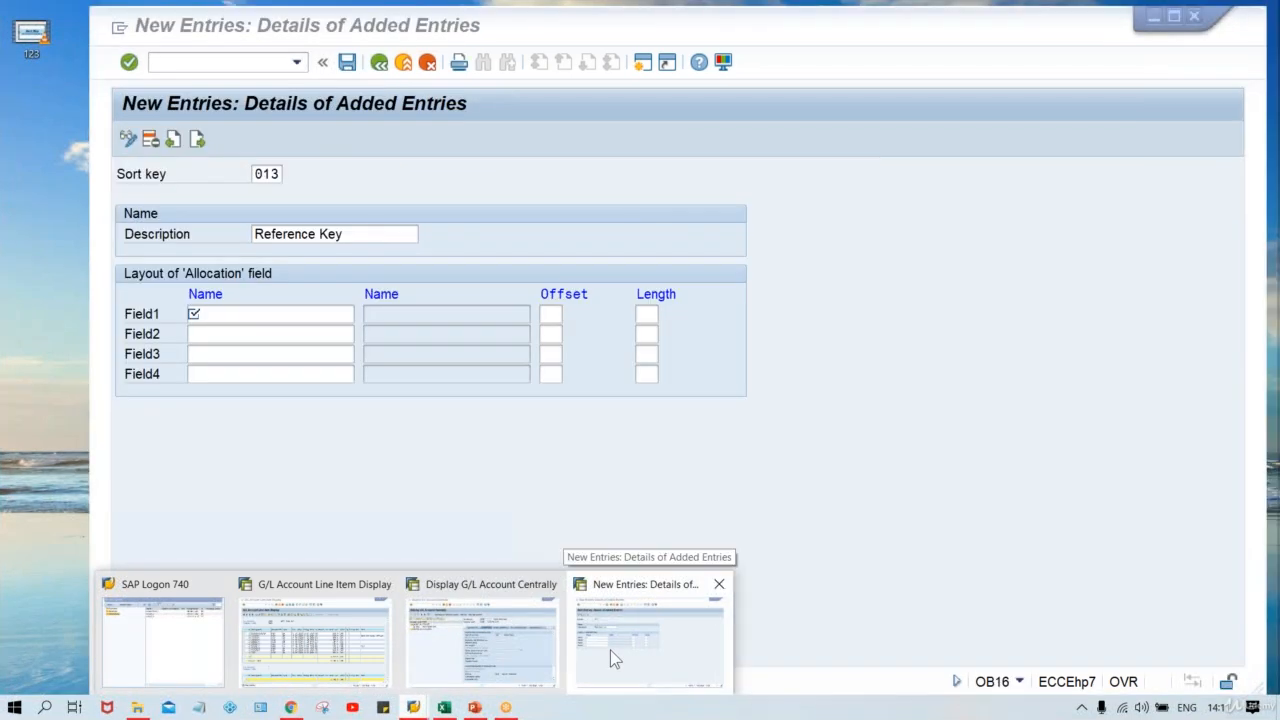
{"action": "left_click", "coordinate": [609, 655]}
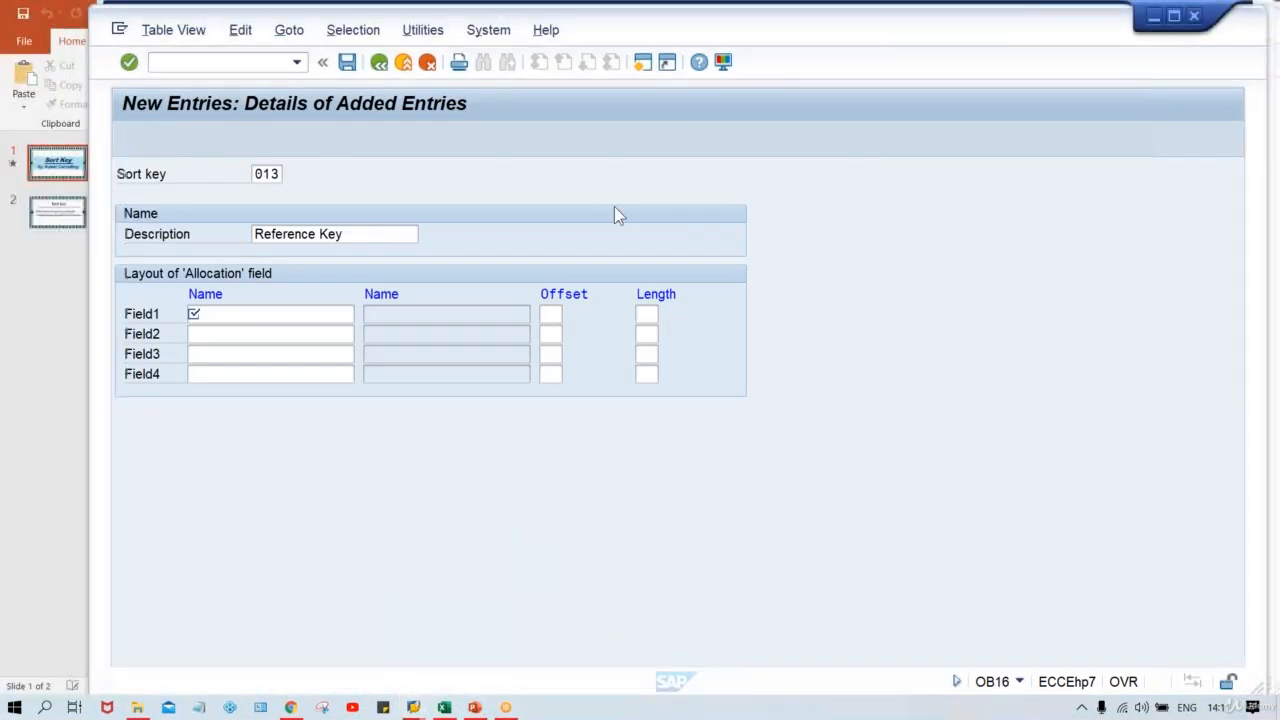
{"action": "left_click", "coordinate": [642, 62]}
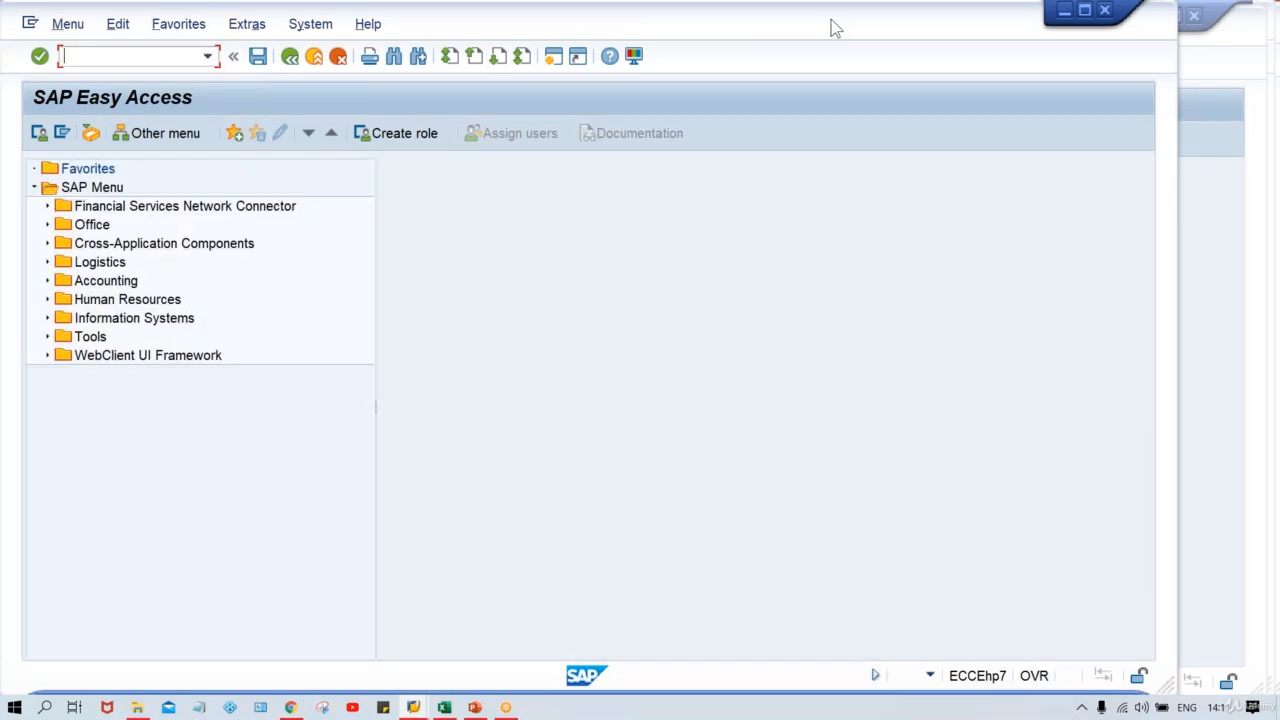
{"action": "left_click_drag", "start_coordinate": [833, 28], "coordinate": [932, 29]}
{"action": "type", "text": "fb"}
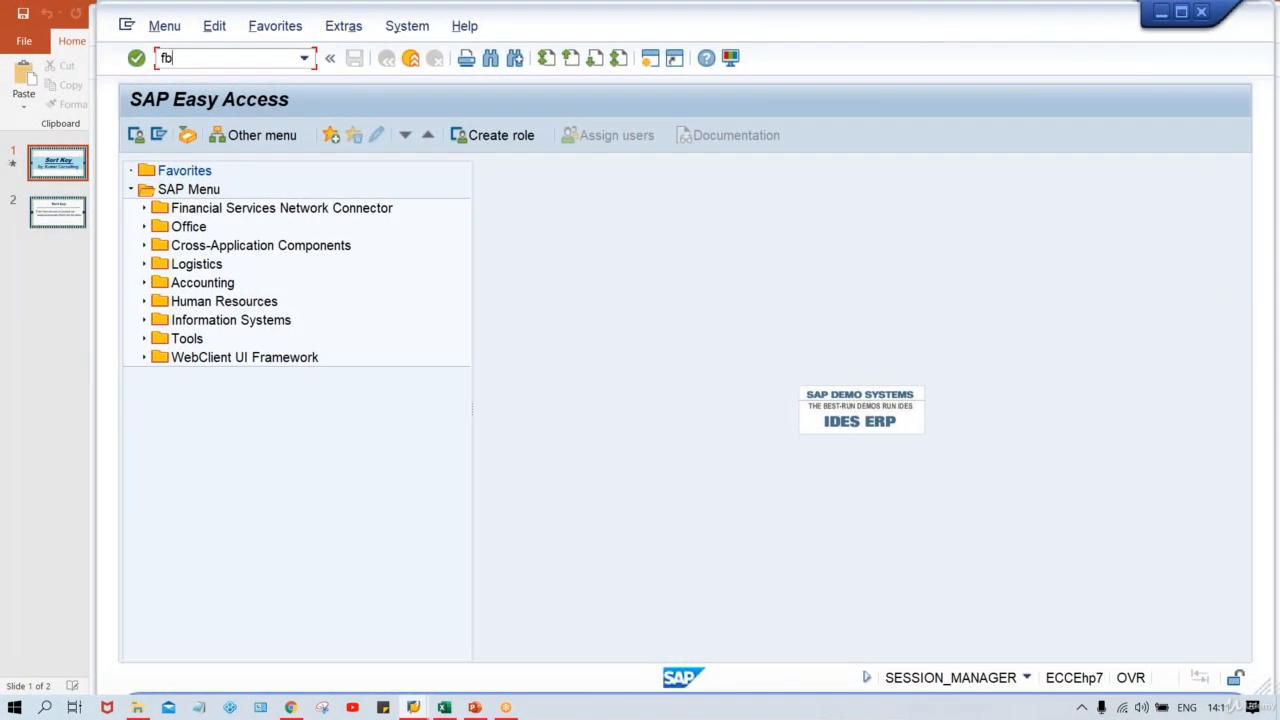
{"action": "type", "text": "50"}
{"action": "key", "text": "Return"}
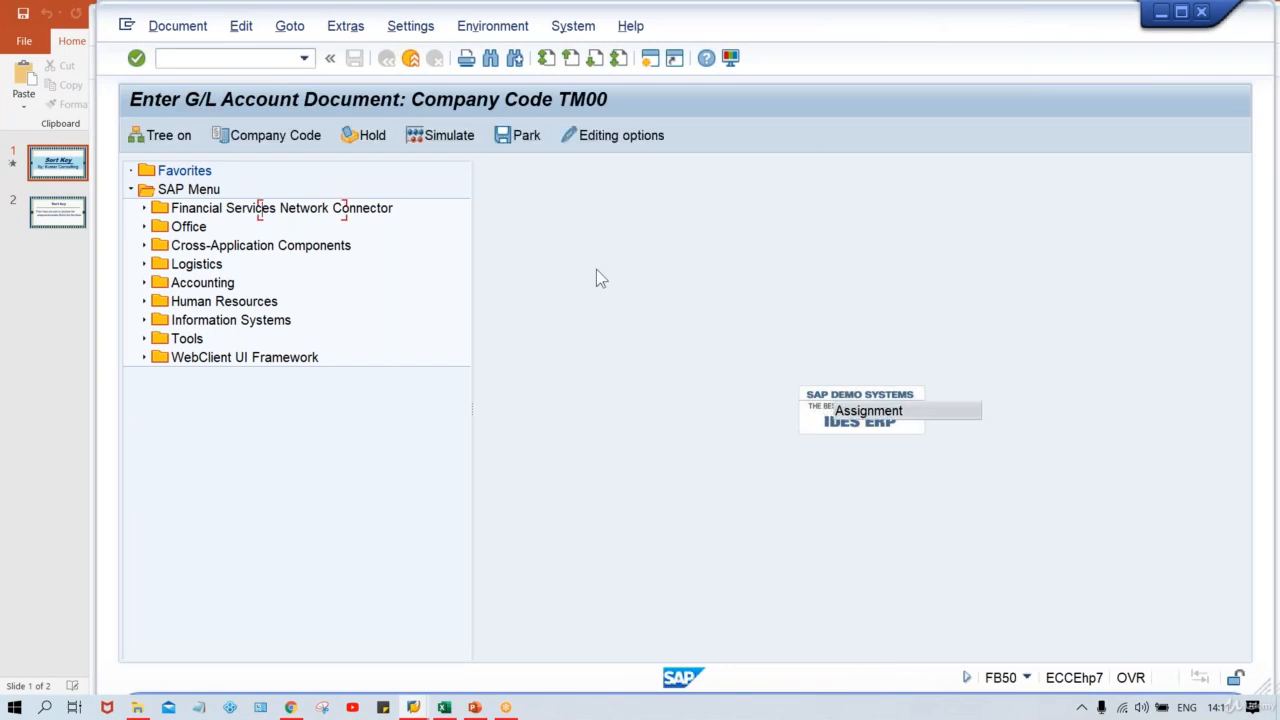
Look up the technical field name of the Reference field in the help's technical information and close the help
{"action": "left_click", "coordinate": [272, 250]}
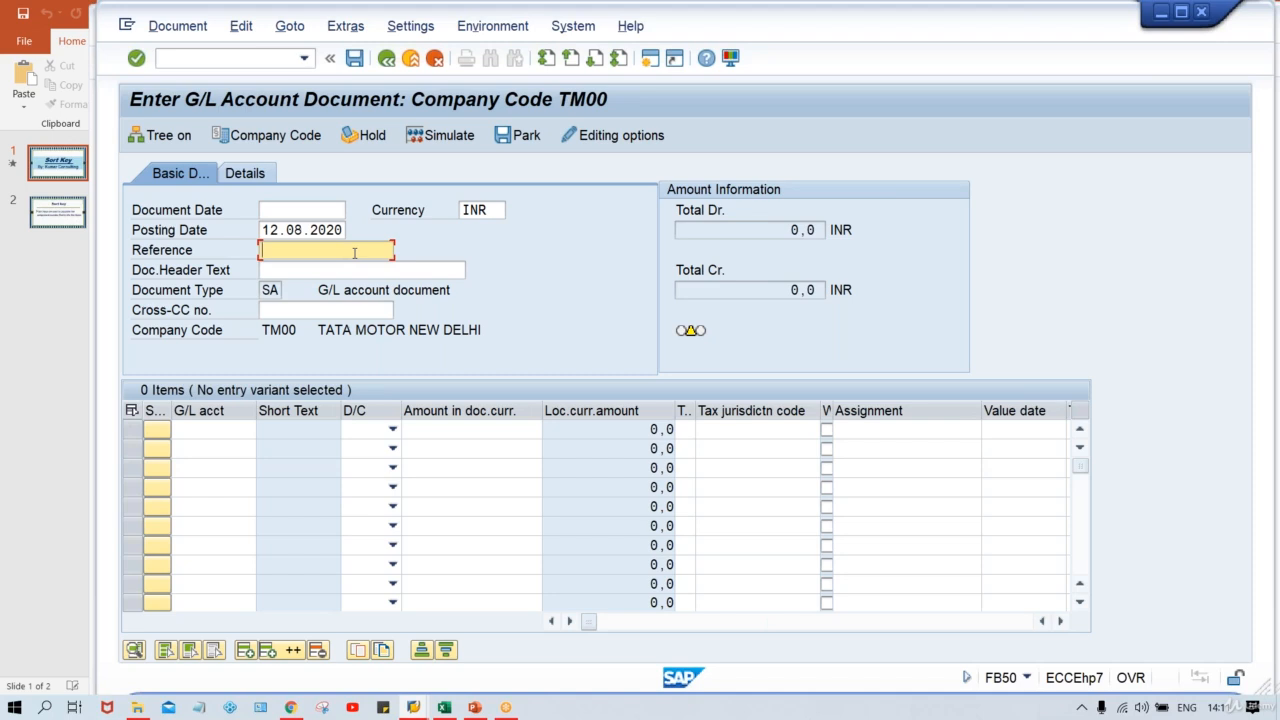
{"action": "key", "text": "Return"}
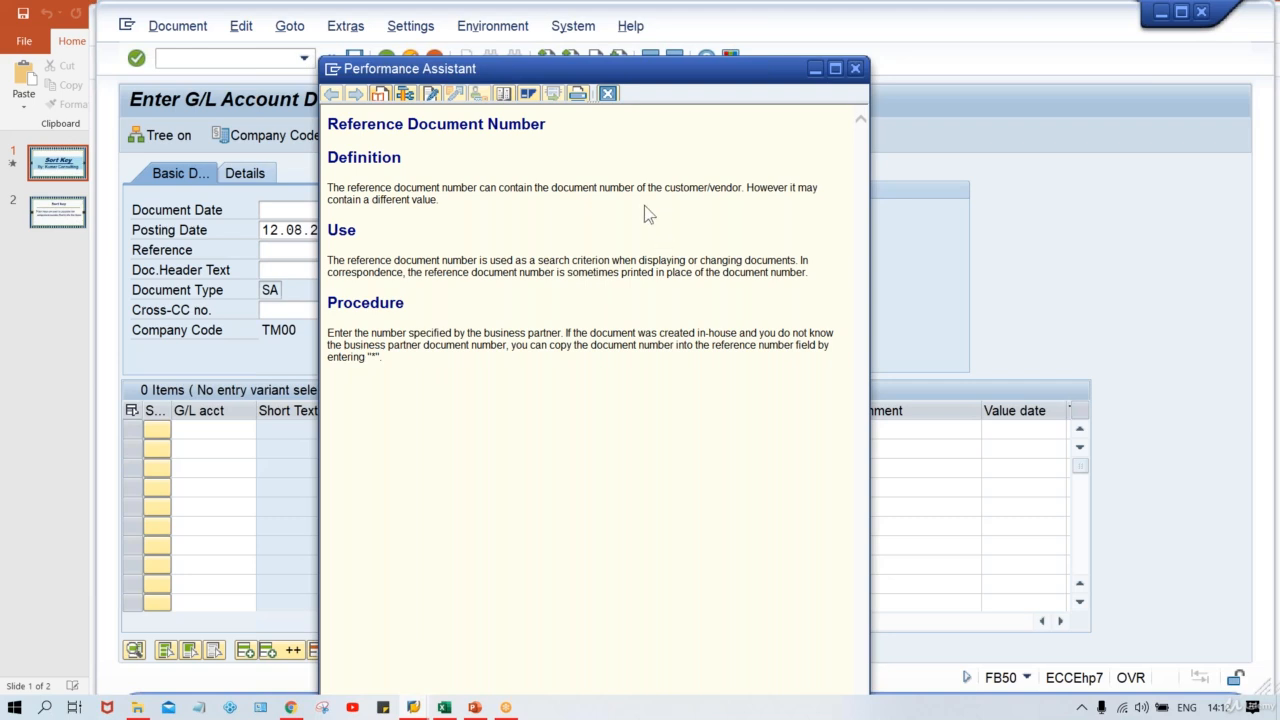
{"action": "left_click", "coordinate": [405, 97]}
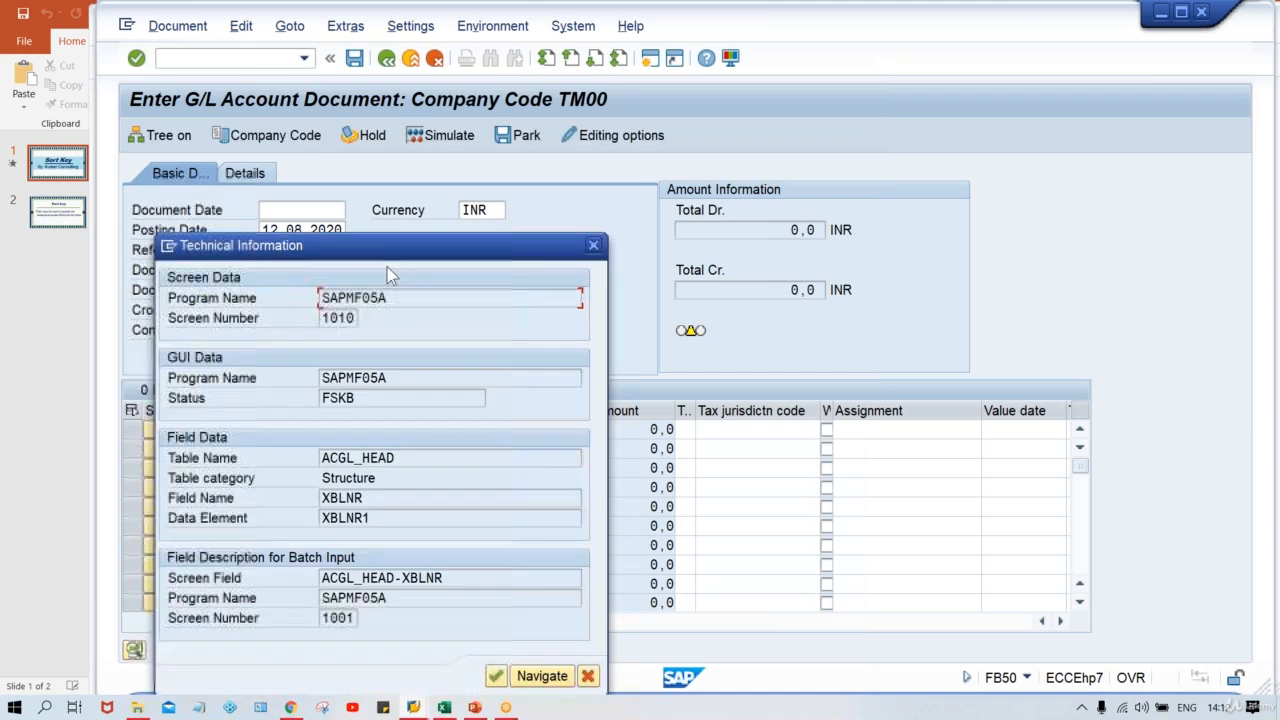
{"action": "left_click_drag", "start_coordinate": [400, 250], "coordinate": [400, 137]}
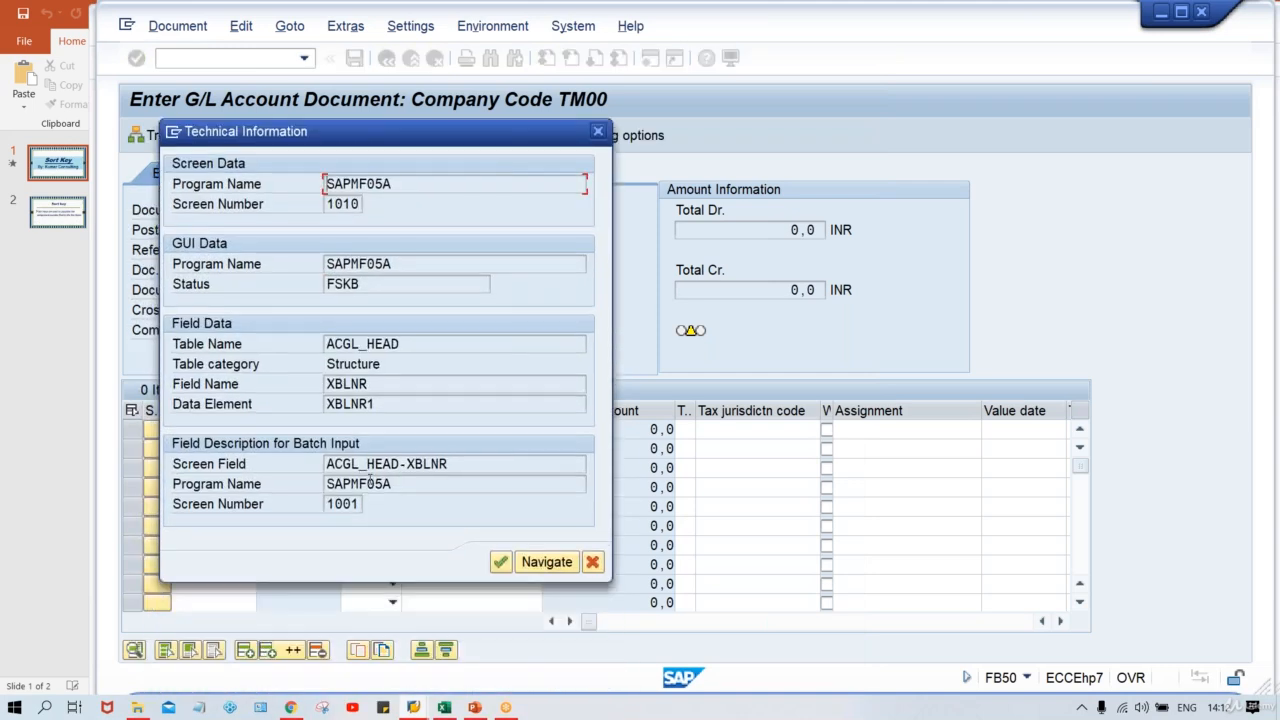
{"action": "left_click", "coordinate": [381, 384]}
{"action": "double_click", "coordinate": [380, 383]}
{"action": "left_click", "coordinate": [598, 131]}
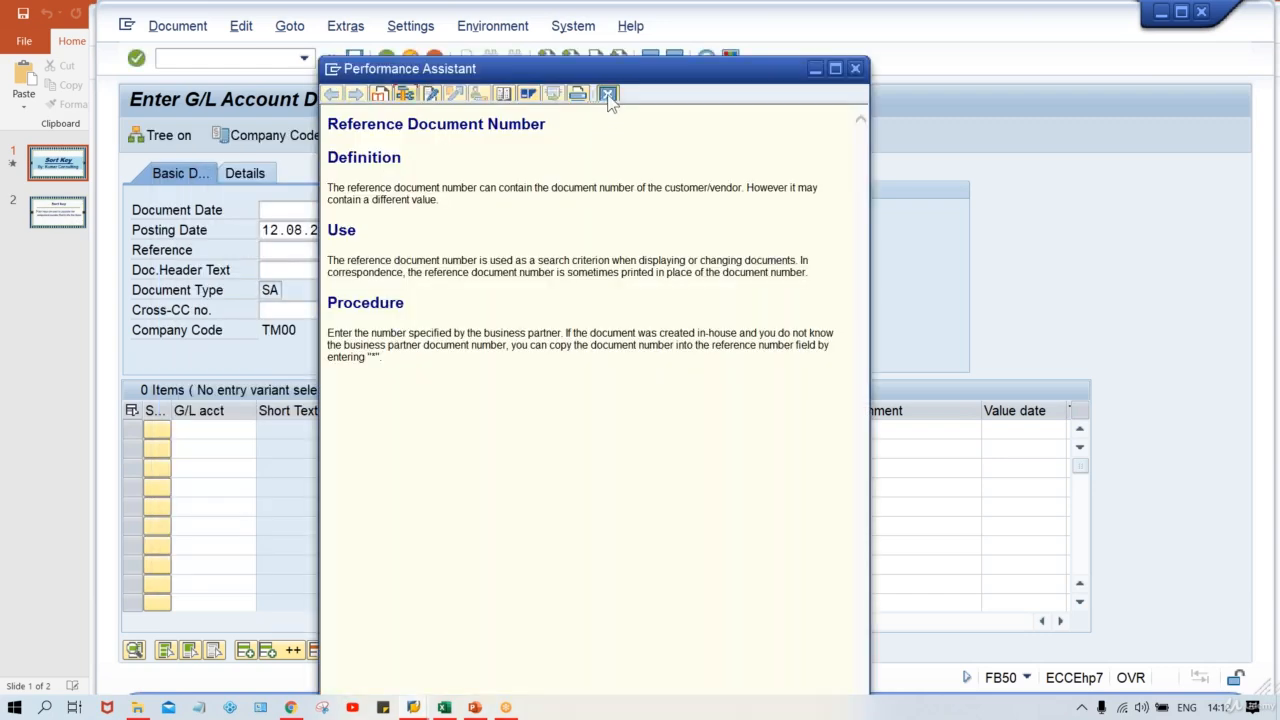
{"action": "left_click", "coordinate": [609, 95]}
Return to the new sort key entry, search the Field1 list for XBLNR and choose that field
{"action": "left_click", "coordinate": [414, 707]}
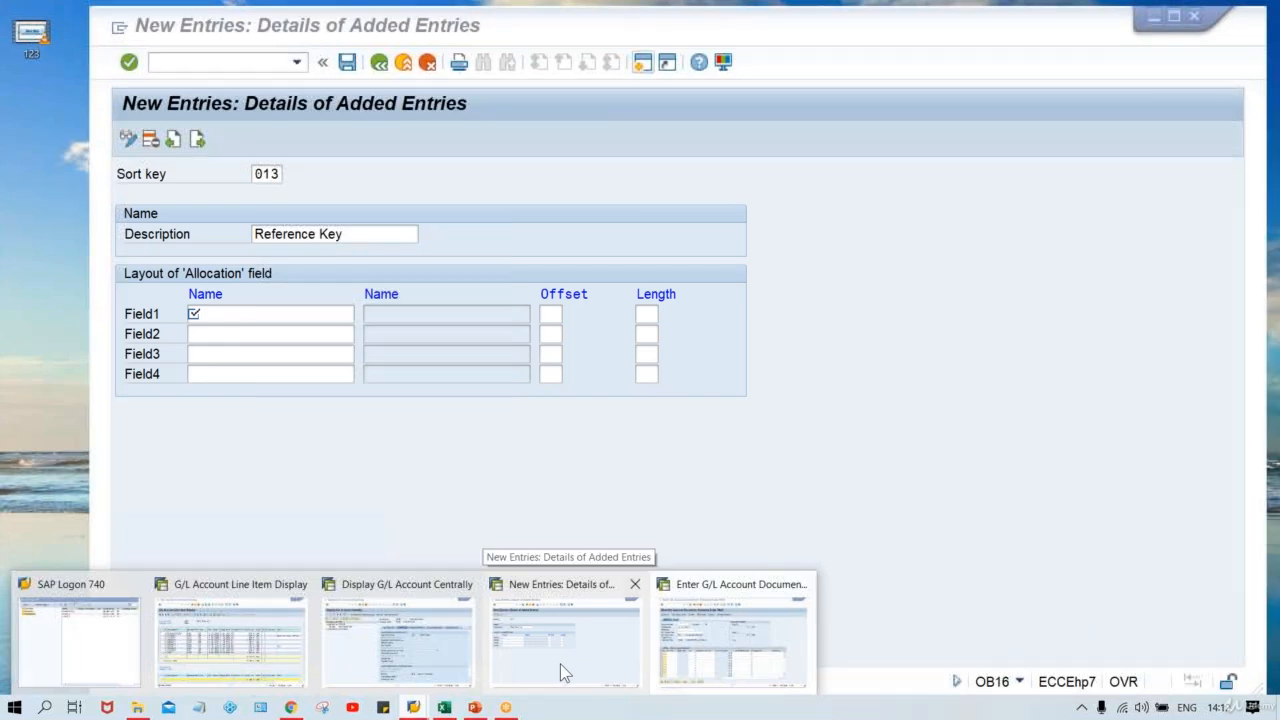
{"action": "left_click", "coordinate": [560, 664]}
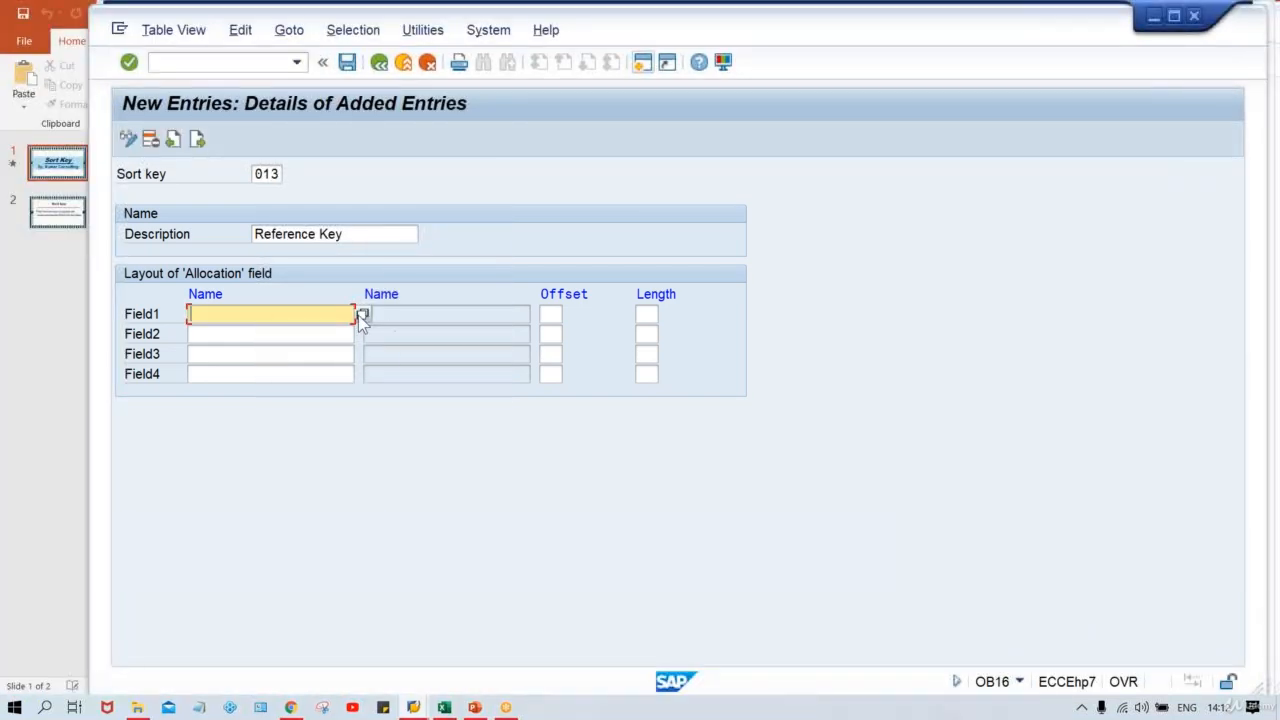
{"action": "left_click", "coordinate": [361, 314]}
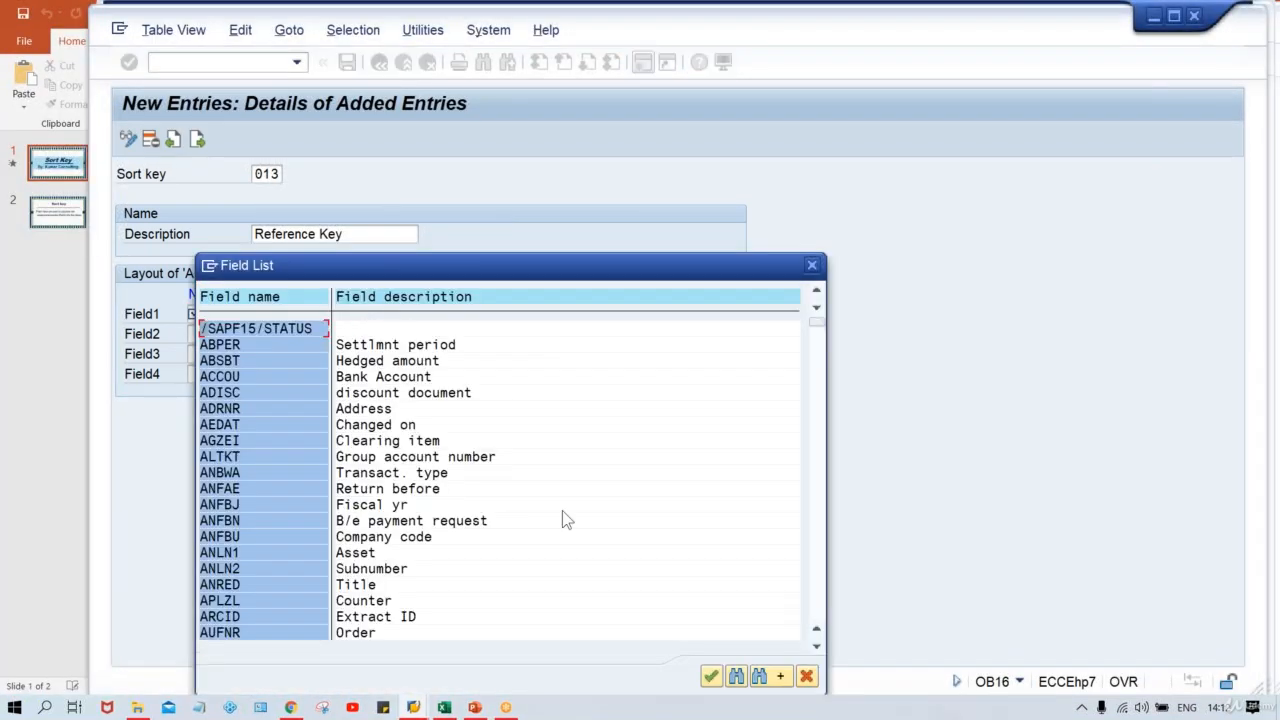
{"action": "left_click", "coordinate": [736, 676]}
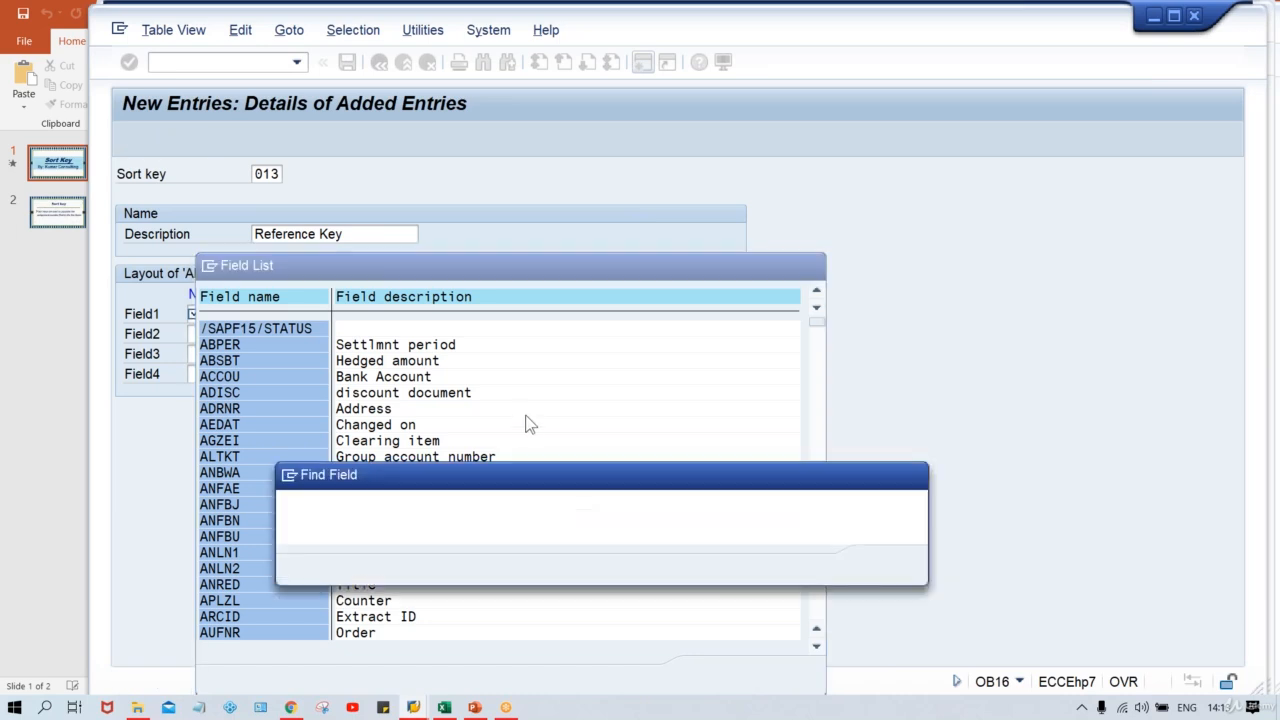
{"action": "type", "text": "XBLNR"}
{"action": "key", "text": "Return"}
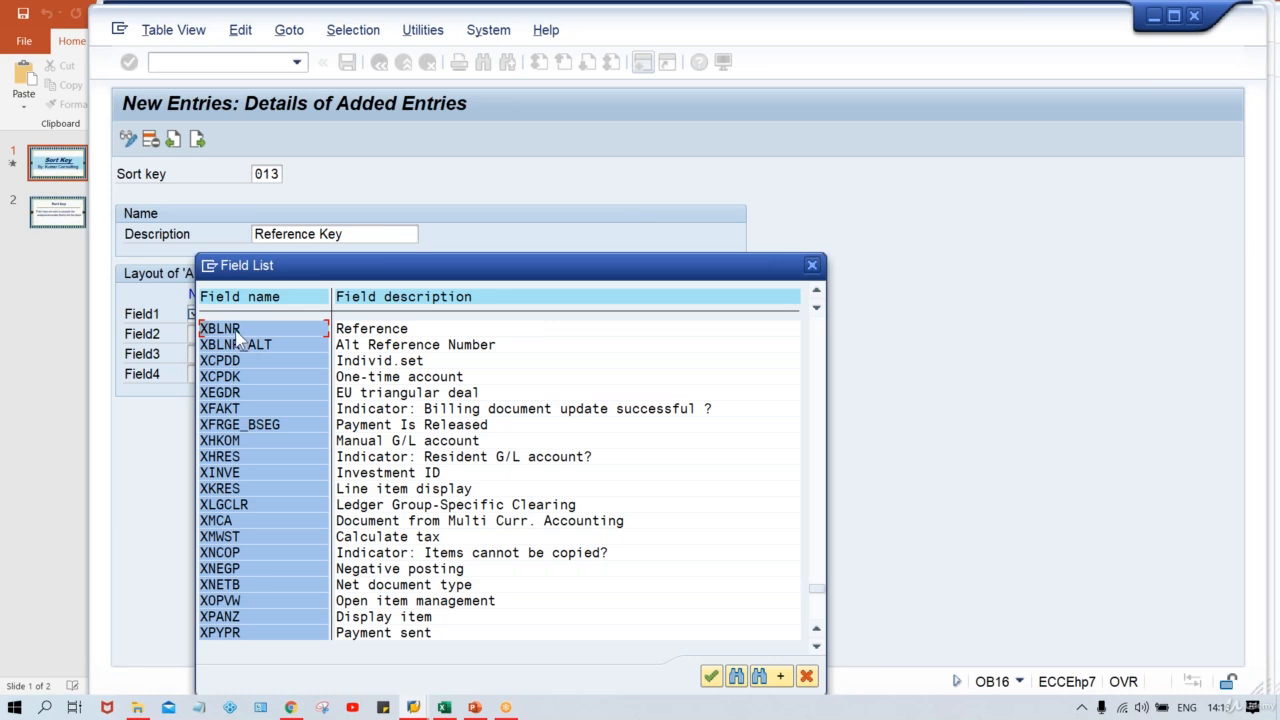
{"action": "double_click", "coordinate": [236, 331]}
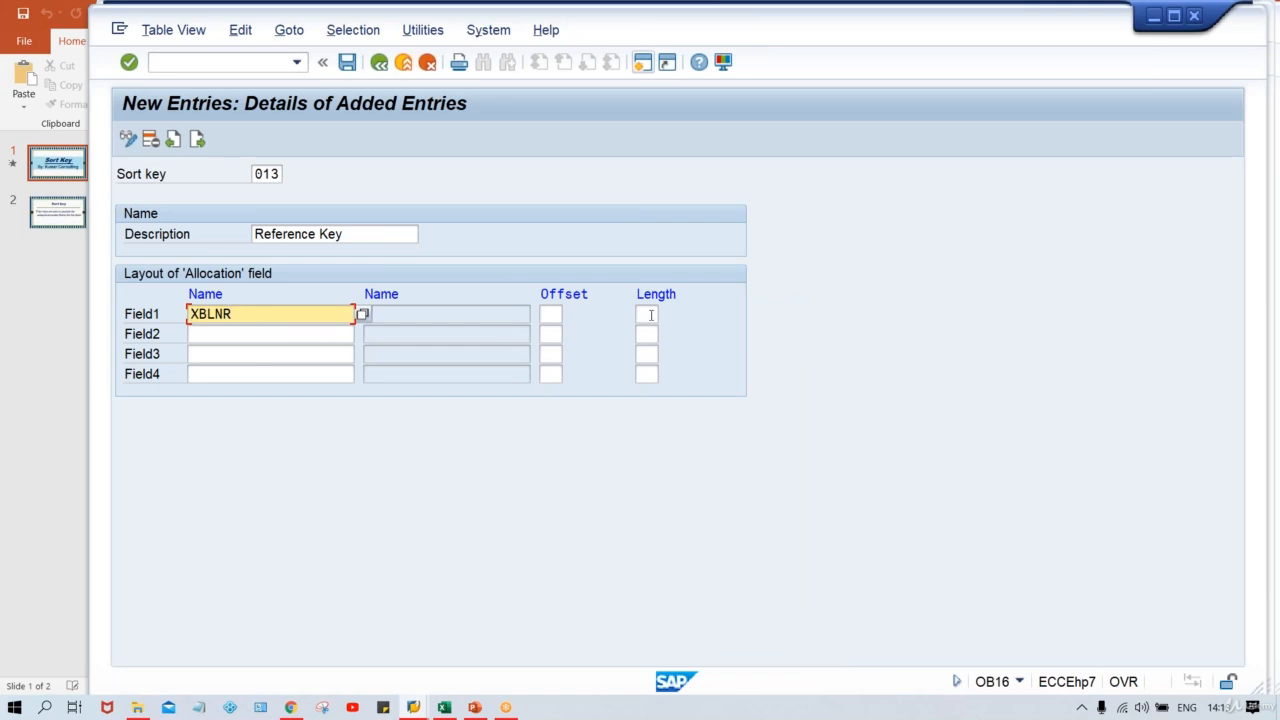
Set the length of Field1 to 18 and have the entry validated
{"action": "left_click", "coordinate": [649, 315]}
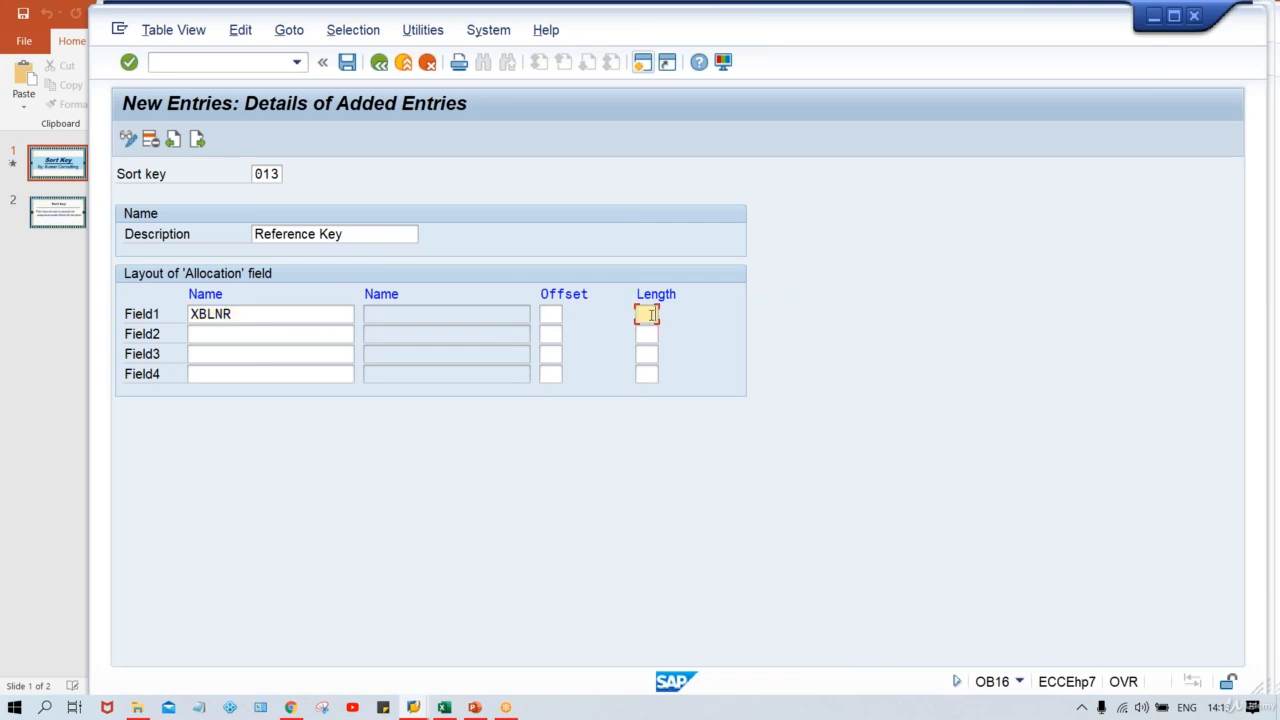
{"action": "type", "text": "16"}
{"action": "key", "text": "Return"}
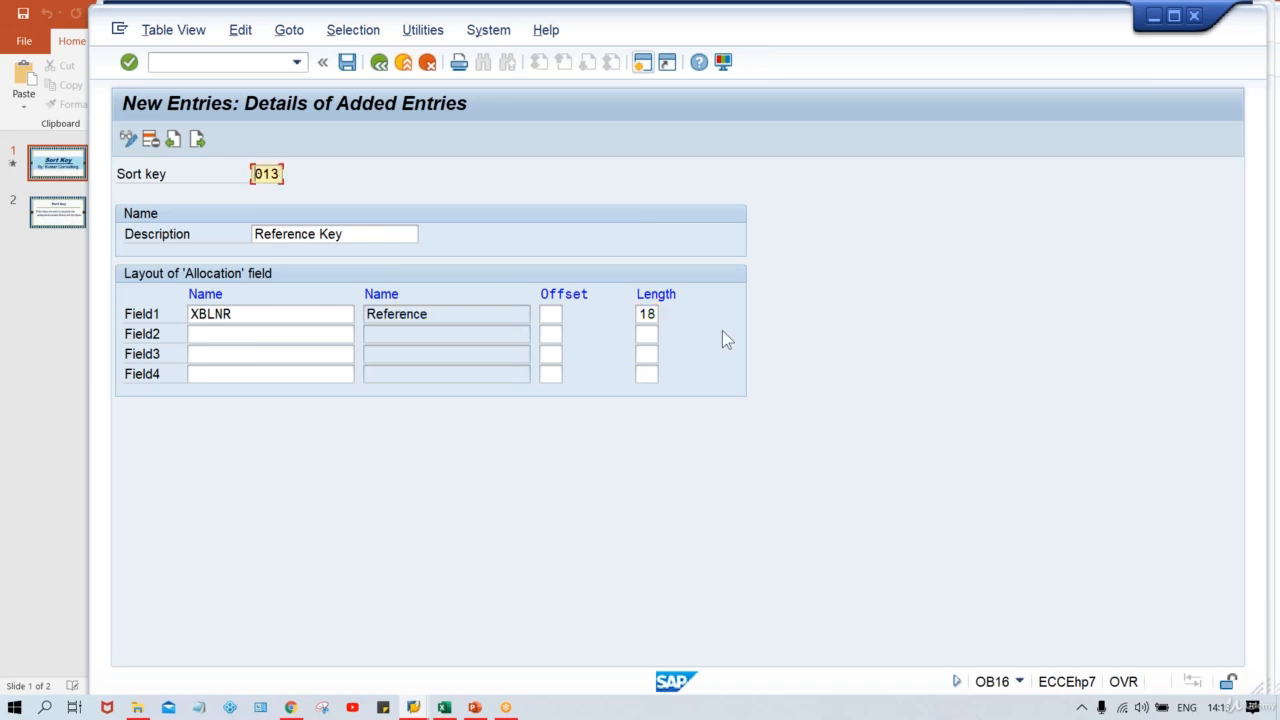
{"action": "left_click", "coordinate": [448, 314]}
Check how many characters the Reference field holds in the G/L document entry session
{"action": "mouse_move", "coordinate": [418, 707]}
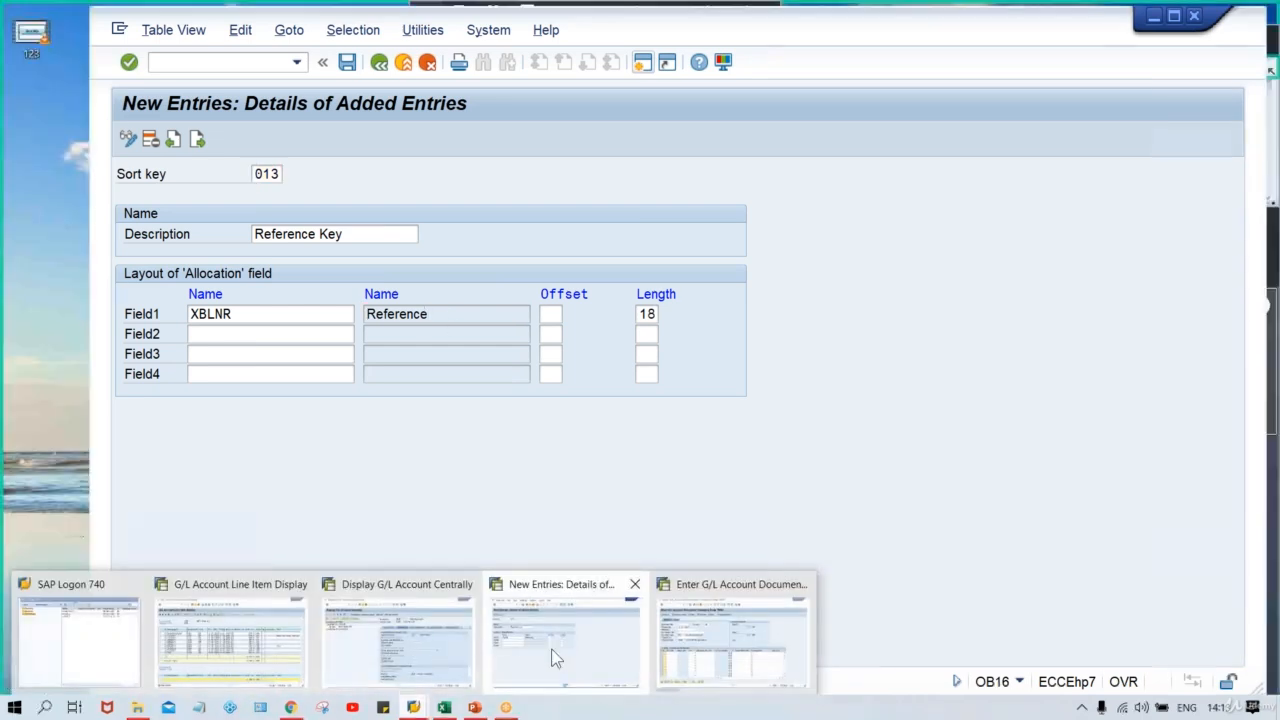
{"action": "left_click", "coordinate": [678, 658]}
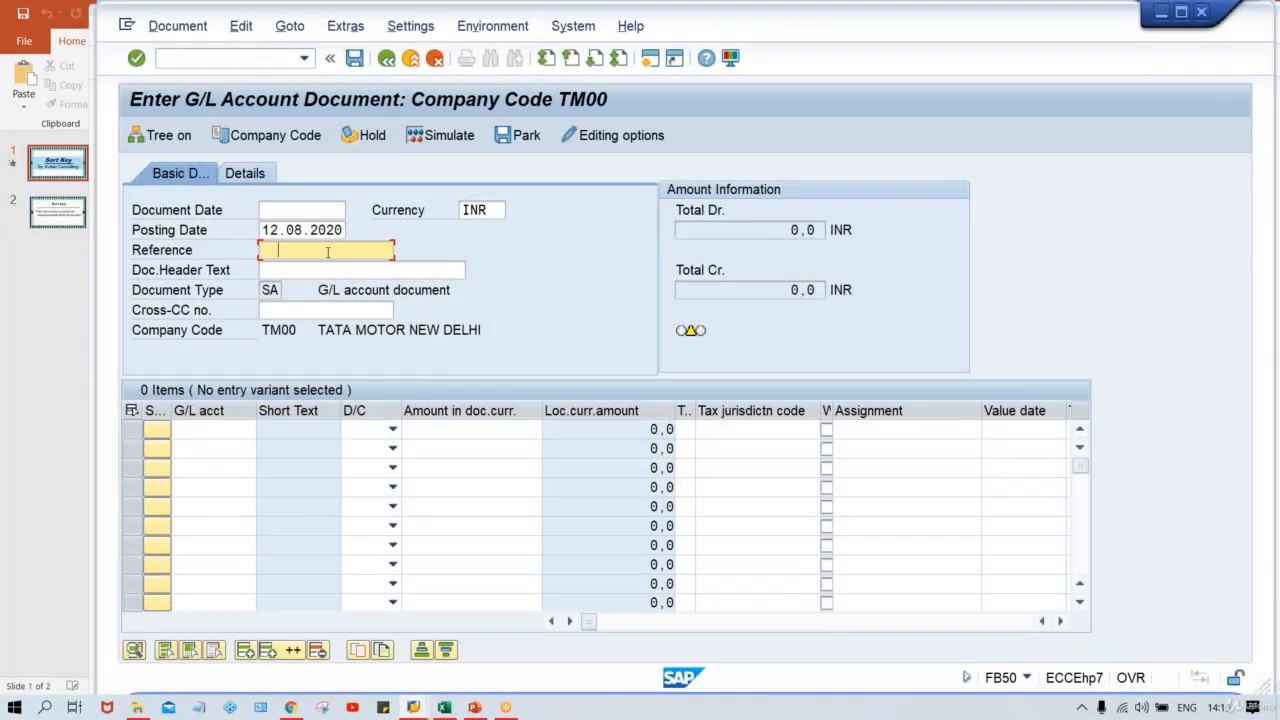
{"action": "key", "text": "Right"}
{"action": "key", "text": "Right"}
{"action": "key", "text": "Right"}
{"action": "key", "text": "Right"}
{"action": "key", "text": "Right"}
{"action": "key", "text": "Right"}
{"action": "key", "text": "Right"}
{"action": "key", "text": "Right"}
{"action": "key", "text": "Right"}
{"action": "key", "text": "Right"}
{"action": "key", "text": "Right"}
Return to the new sort key entry, save it and clear the proposed workbench request
{"action": "mouse_move", "coordinate": [413, 707]}
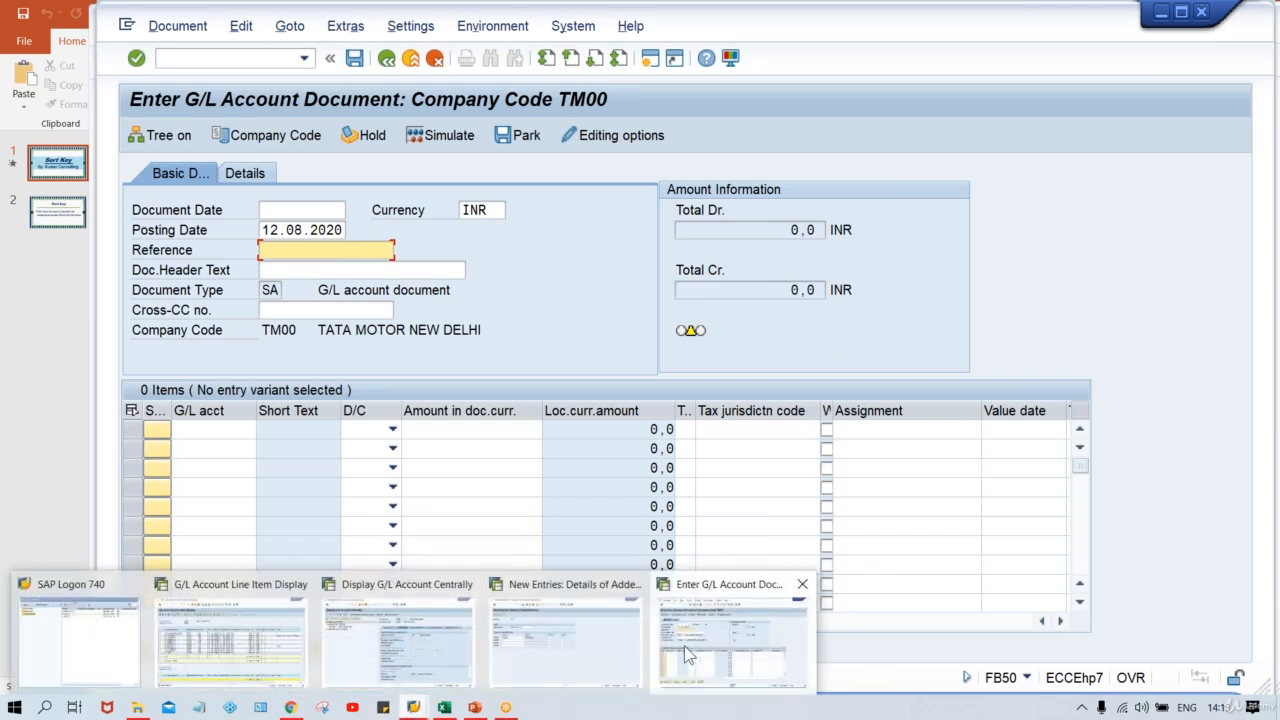
{"action": "left_click", "coordinate": [565, 640]}
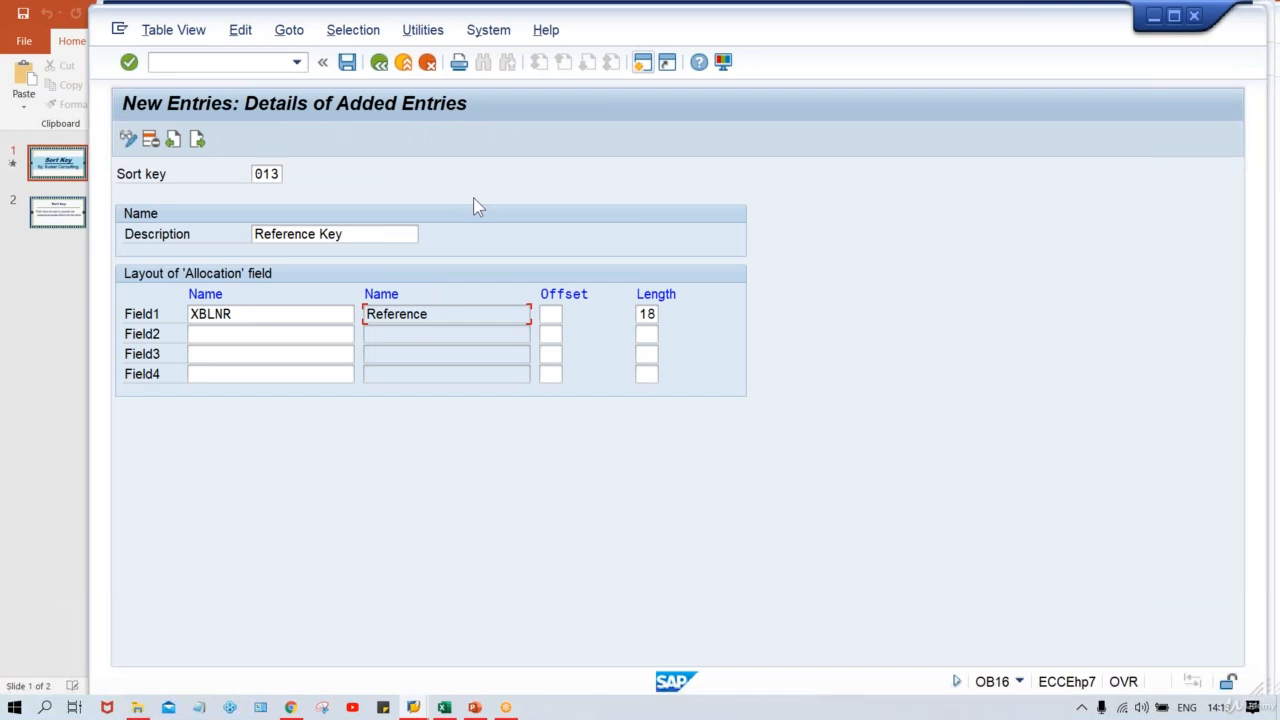
{"action": "key", "text": "ctrl+s"}
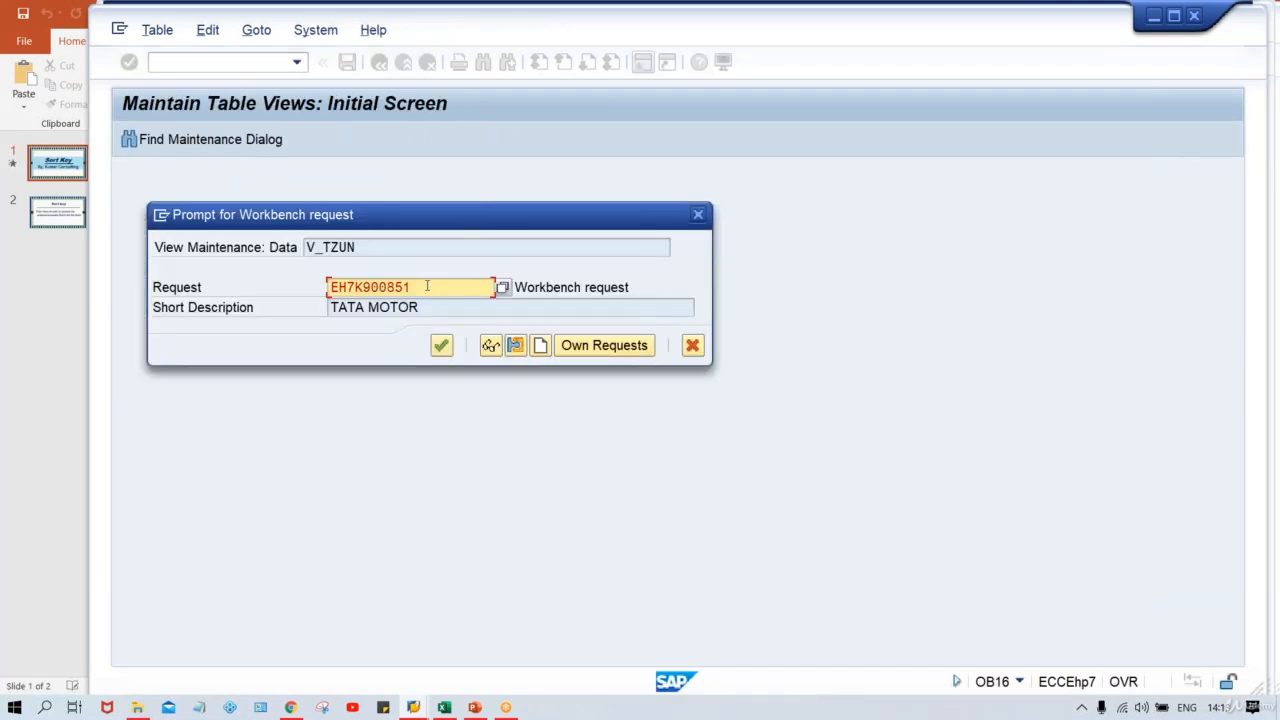
{"action": "double_click", "coordinate": [395, 289]}
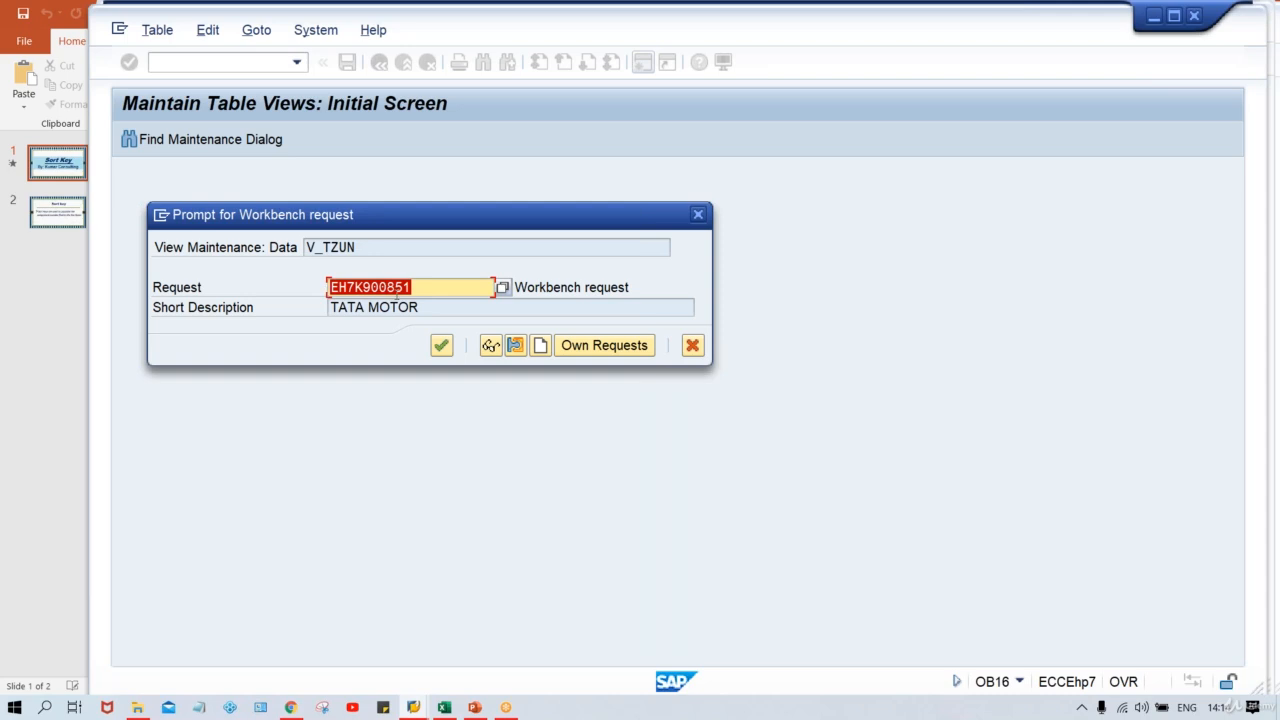
{"action": "key", "text": "BackSpace"}
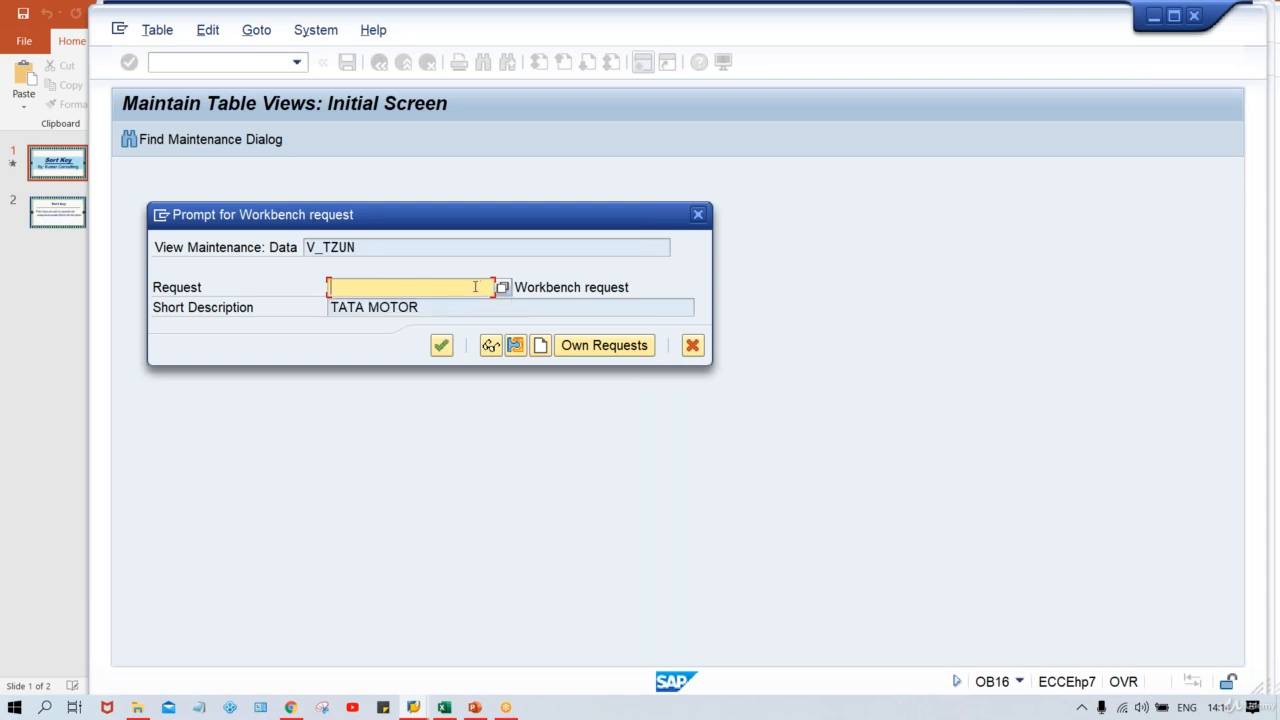
{"action": "left_click_drag", "start_coordinate": [418, 307], "coordinate": [299, 315]}
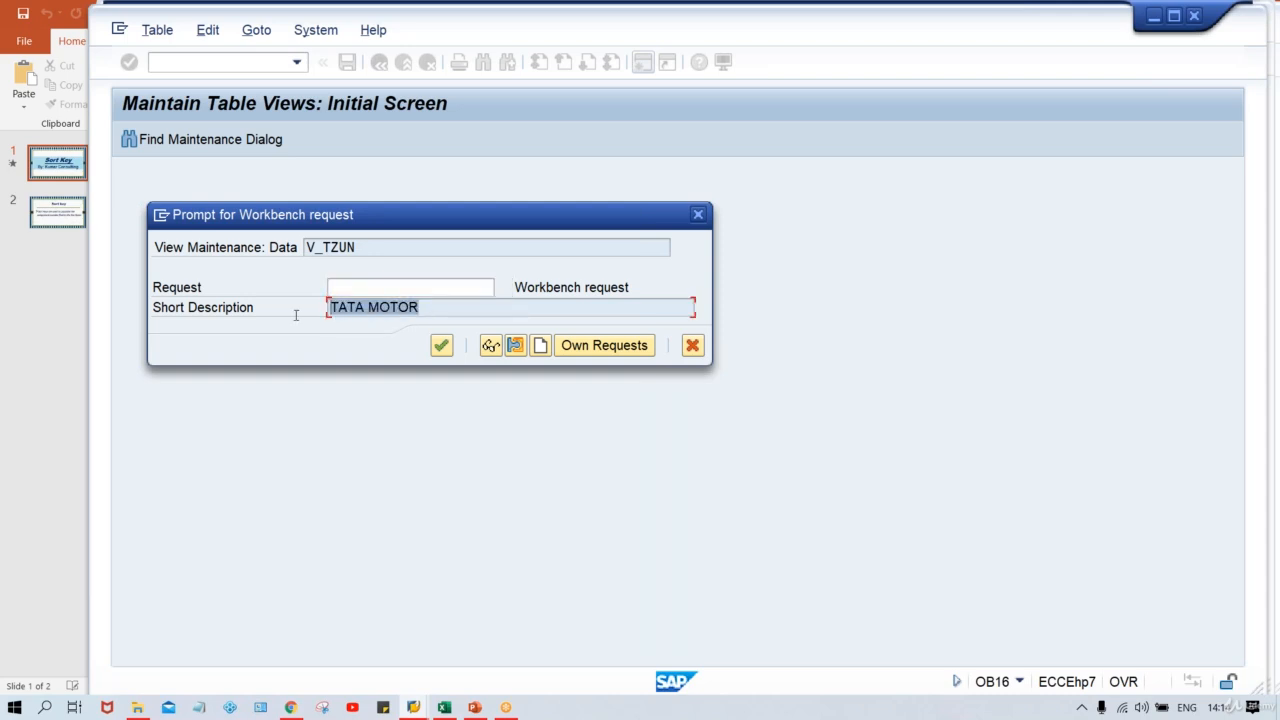
{"action": "left_click", "coordinate": [376, 290]}
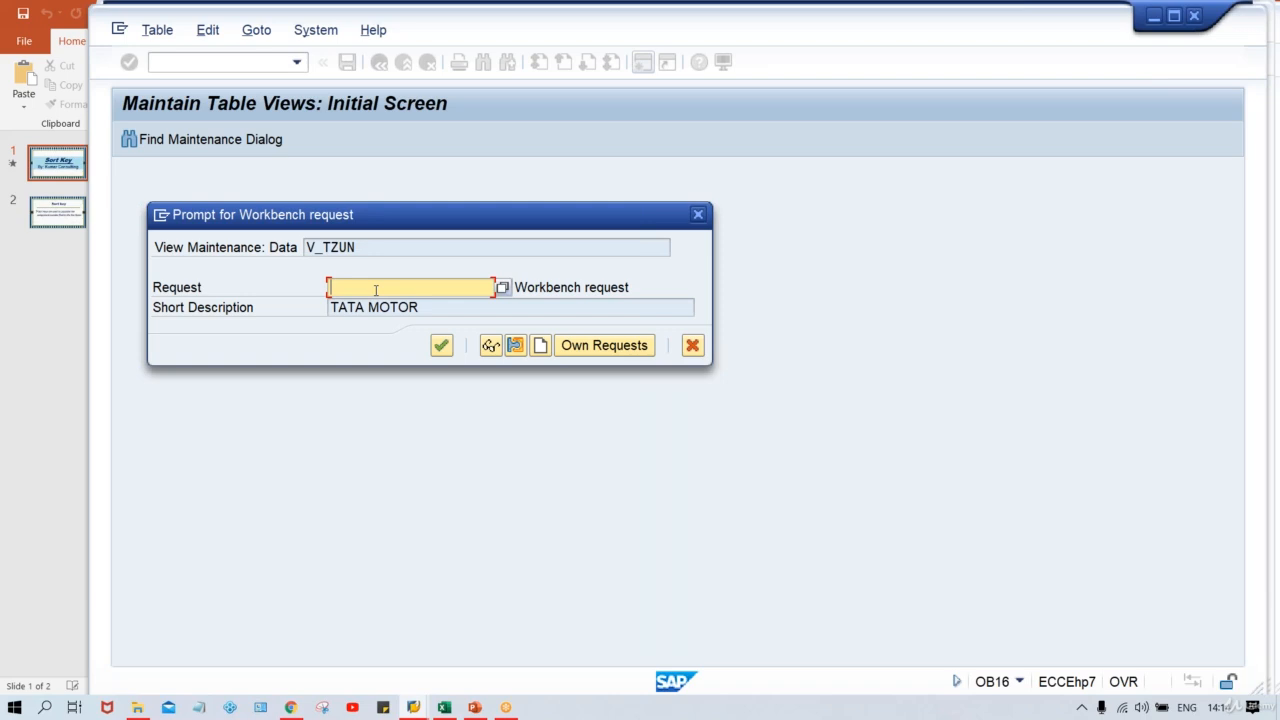
Create a new workbench request with the short description "TATA MOTOR" and use it to save the sort key
{"action": "left_click", "coordinate": [540, 346]}
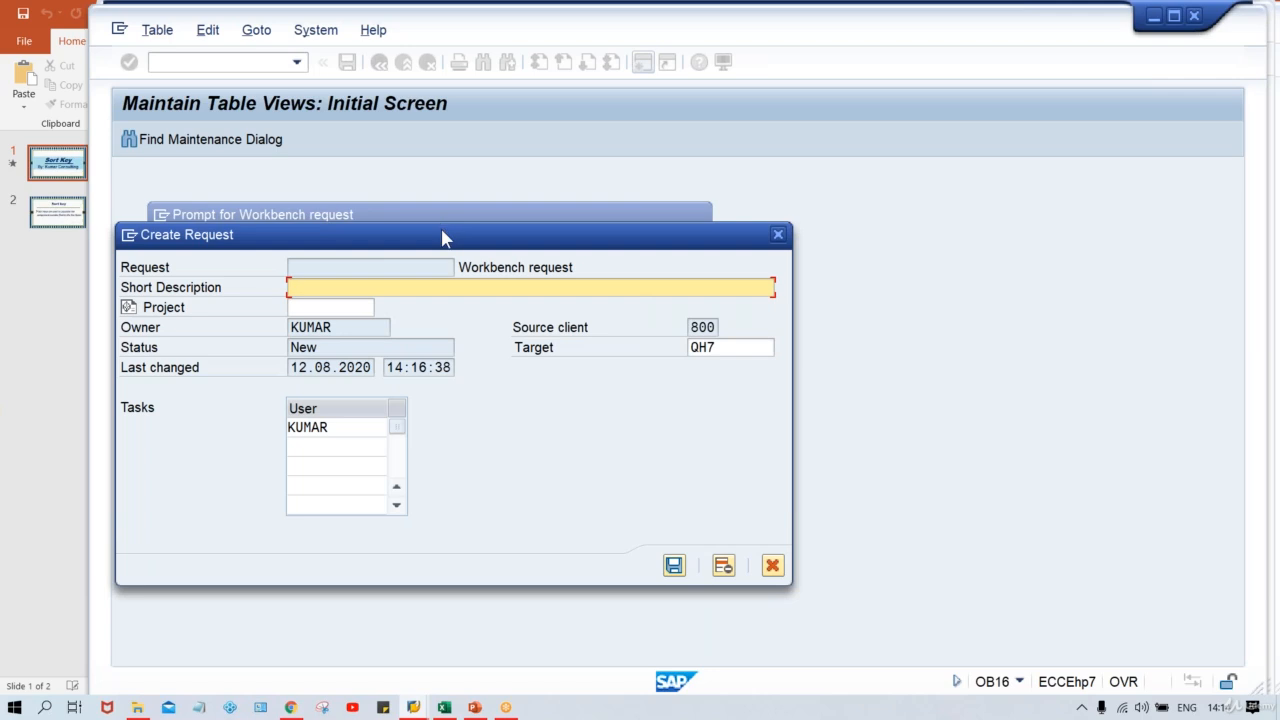
{"action": "left_click_drag", "start_coordinate": [445, 238], "coordinate": [528, 169]}
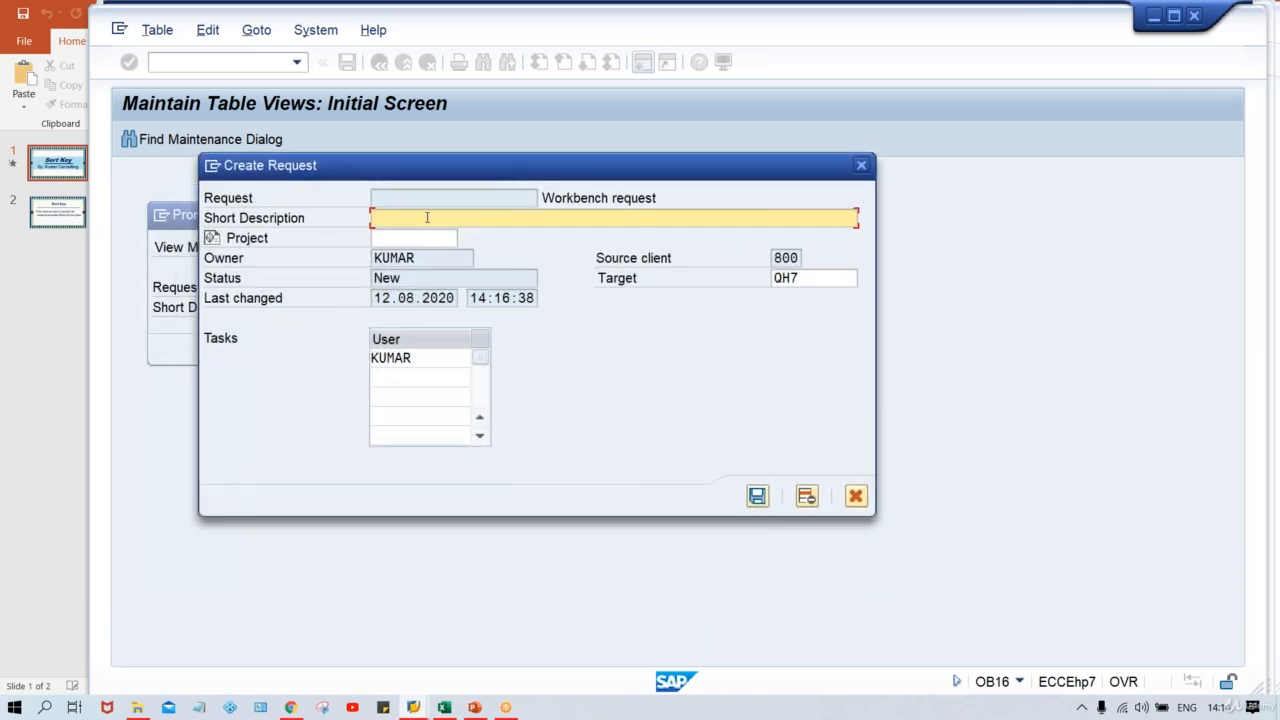
{"action": "key", "text": "Caps_Lock"}
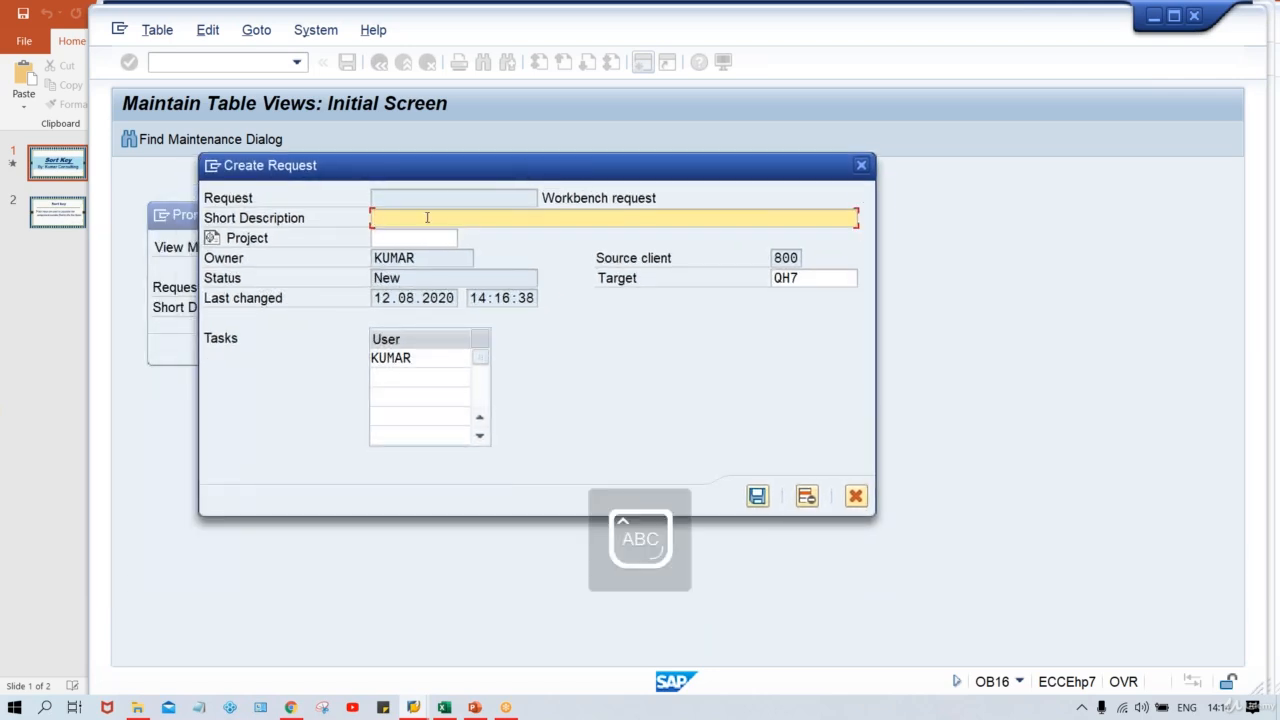
{"action": "type", "text": "TATA MO"}
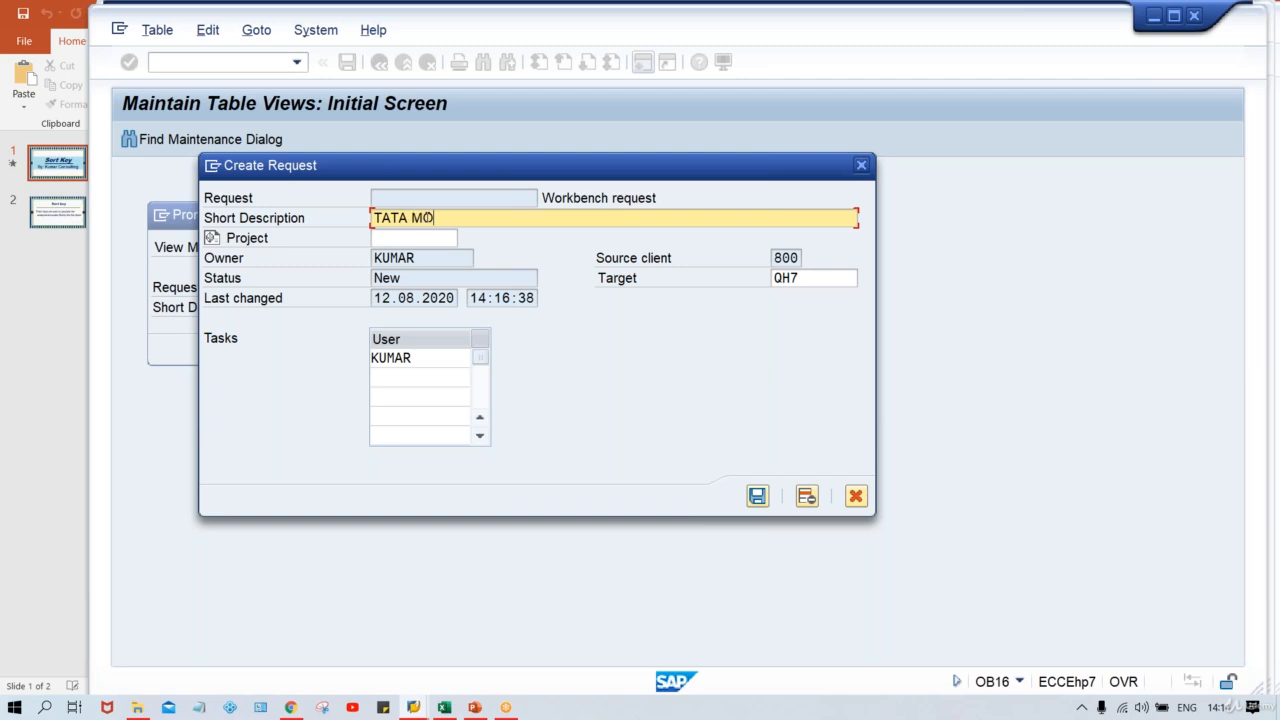
{"action": "type", "text": "TOR"}
{"action": "key", "text": "Return"}
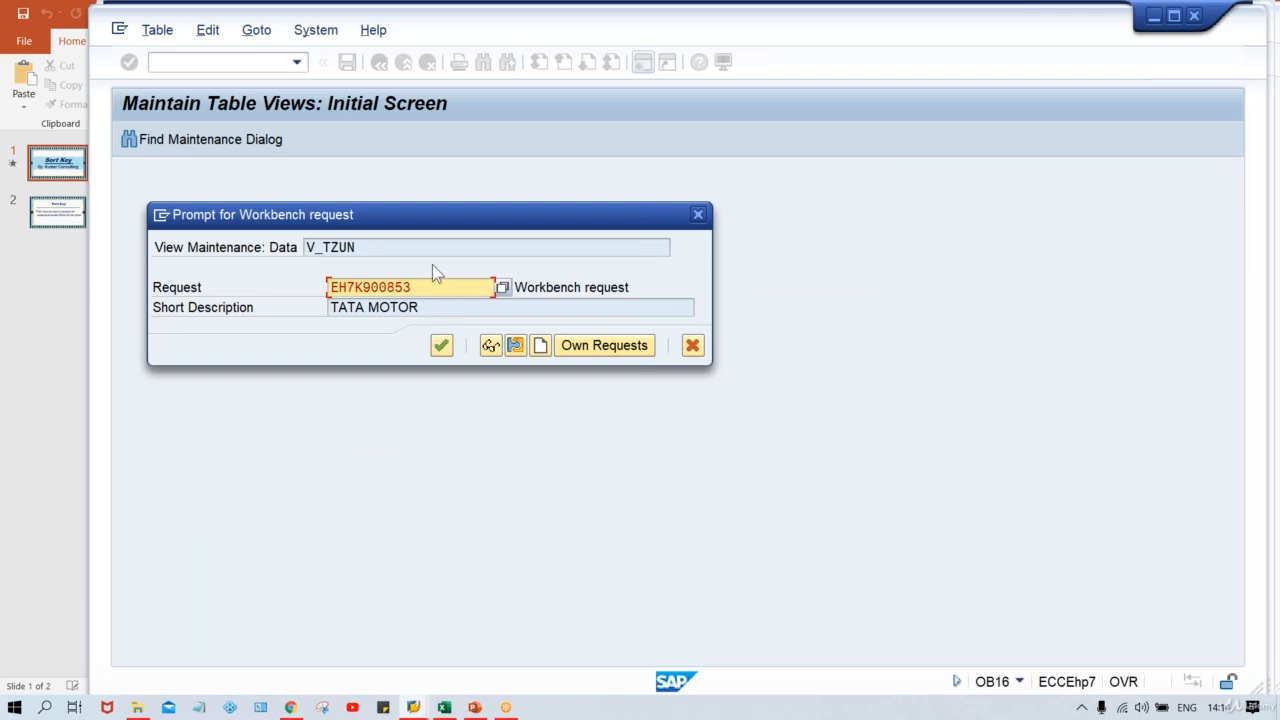
{"action": "left_click", "coordinate": [441, 345]}
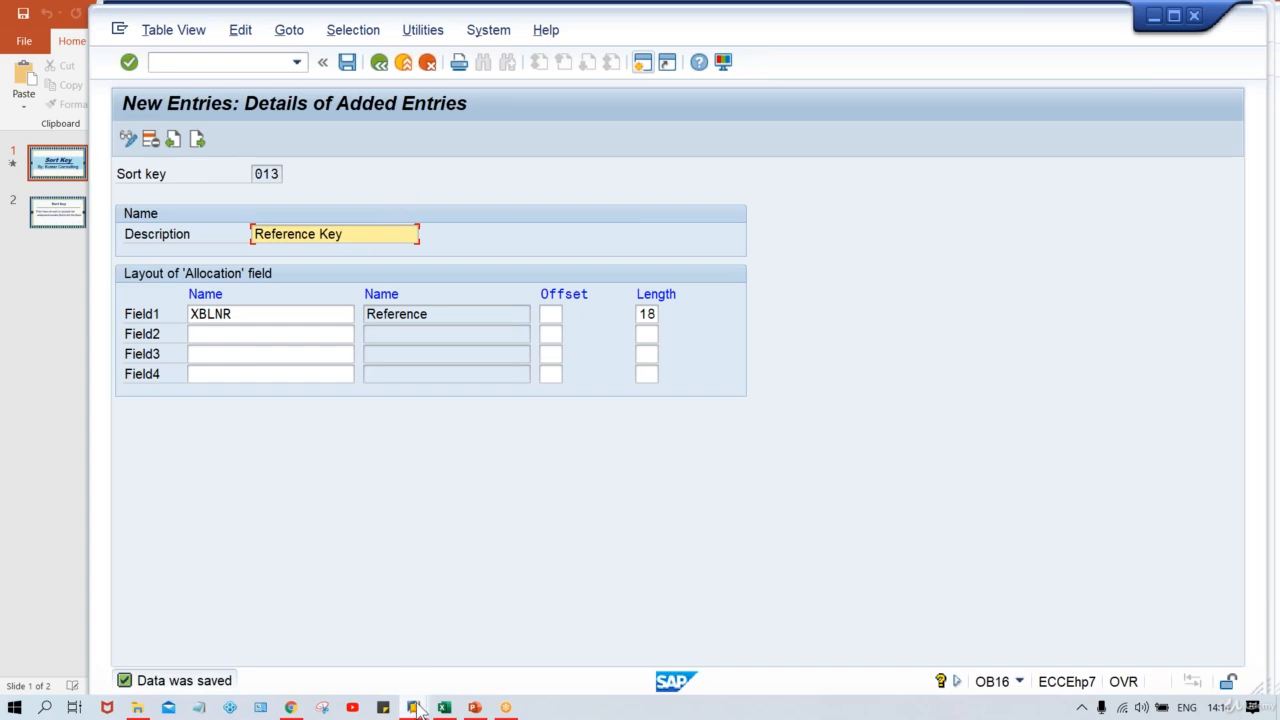
Switch to the G/L account master session and open account 1000, HDFC BANK ACT., for changes
{"action": "mouse_move", "coordinate": [418, 710]}
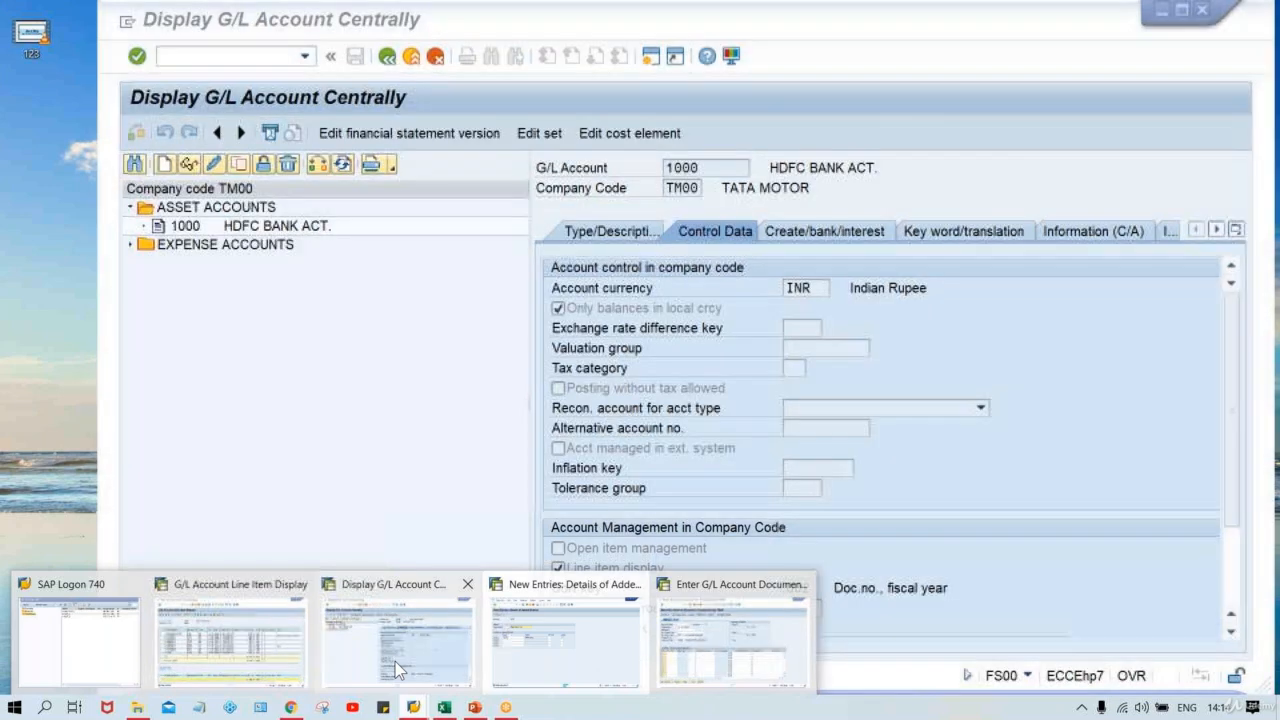
{"action": "left_click", "coordinate": [397, 668]}
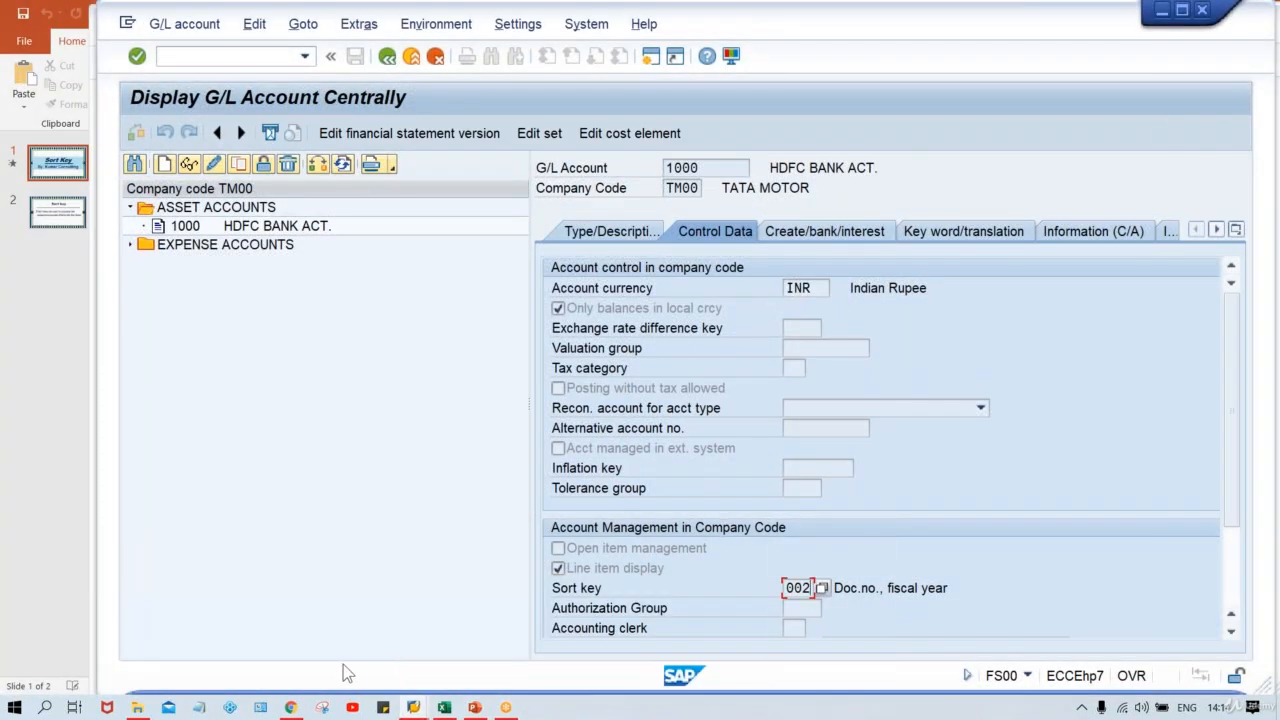
{"action": "left_click", "coordinate": [213, 164]}
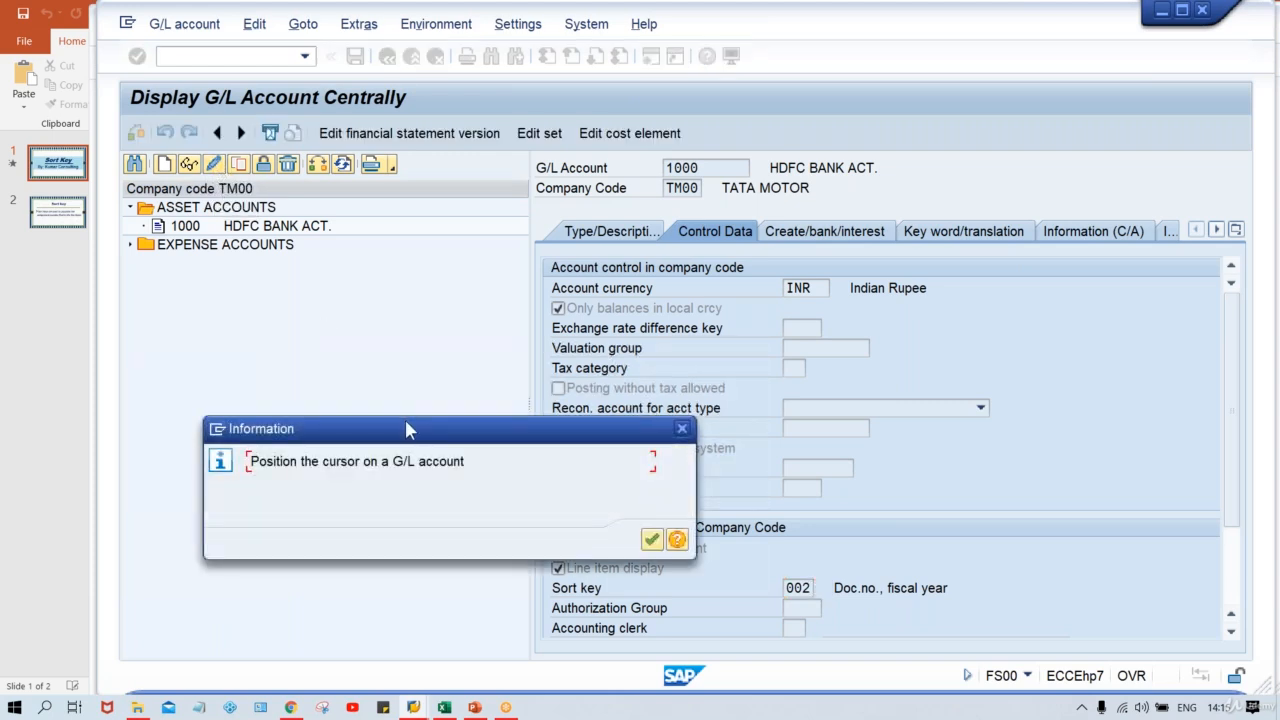
{"action": "key", "text": "Return"}
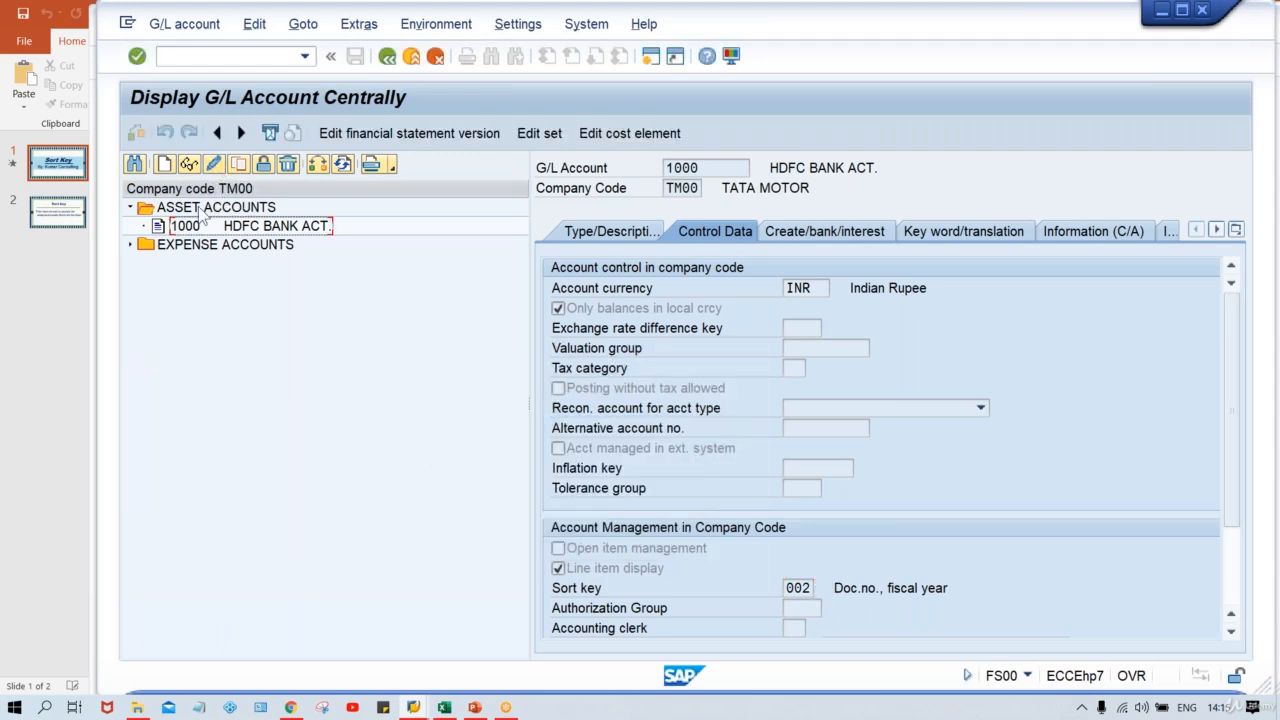
{"action": "left_click", "coordinate": [205, 226]}
{"action": "left_click", "coordinate": [213, 158]}
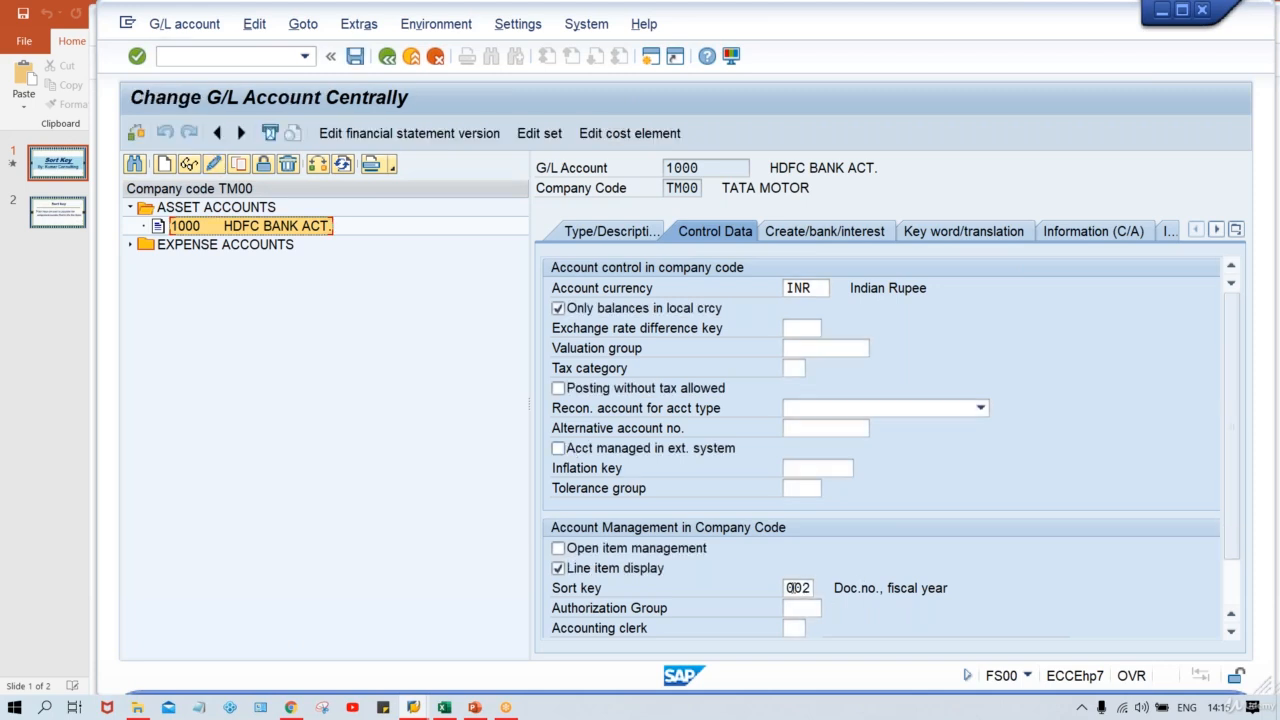
Set the account's sort key to 013 and save the account master
{"action": "double_click", "coordinate": [797, 588]}
{"action": "type", "text": "016"}
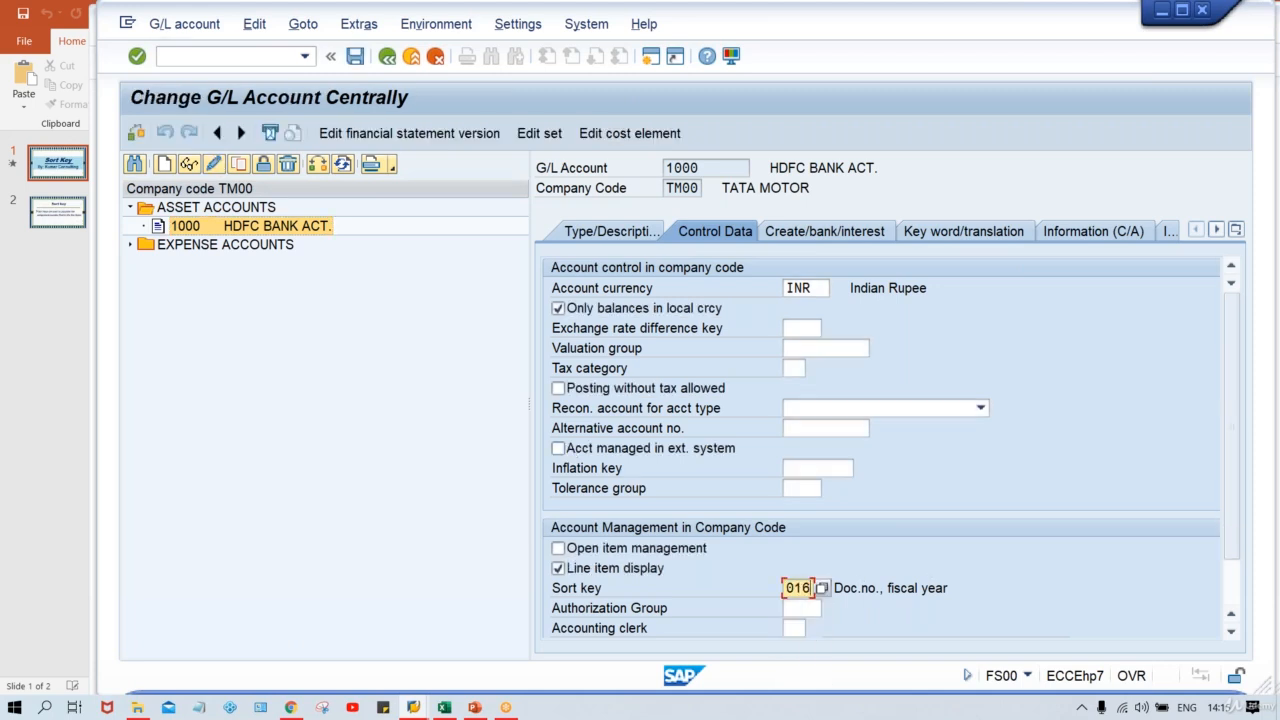
{"action": "key", "text": "BackSpace"}
{"action": "type", "text": "3"}
{"action": "key", "text": "Return"}
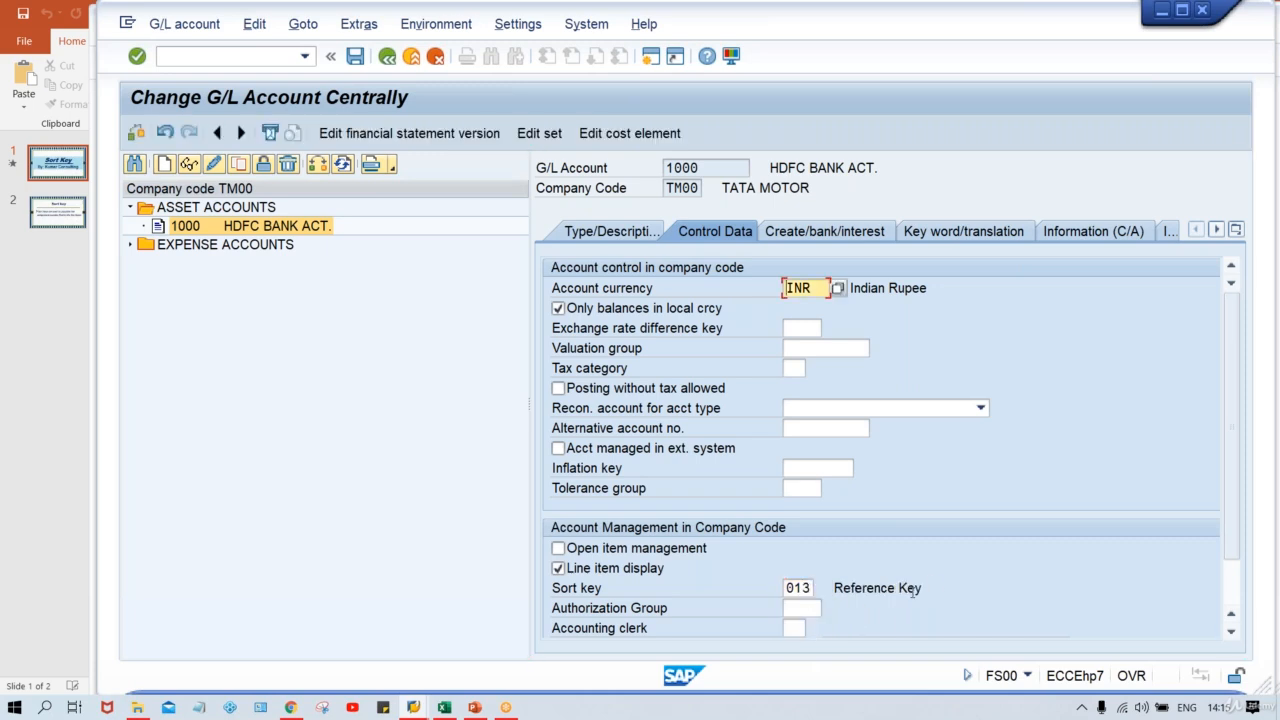
{"action": "key", "text": "ctrl+s"}
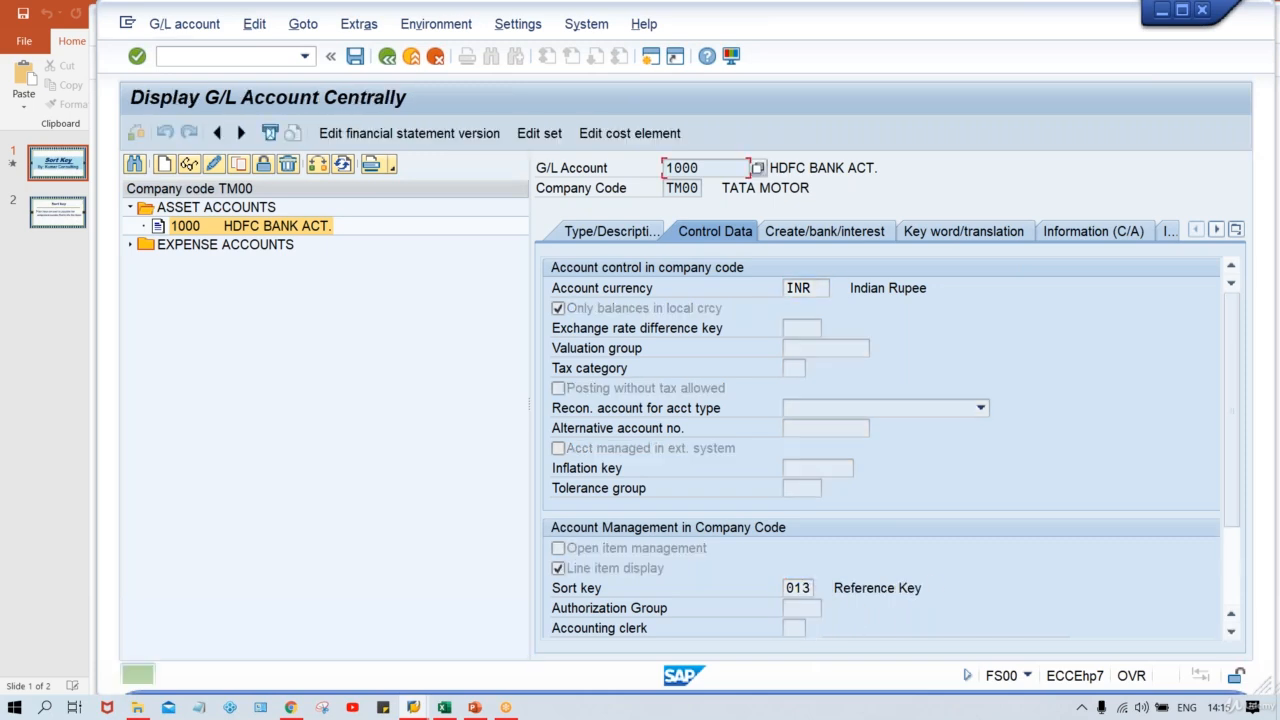
Switch to the G/L document entry session and restart it with transaction code /NFB50
{"action": "left_click", "coordinate": [413, 707]}
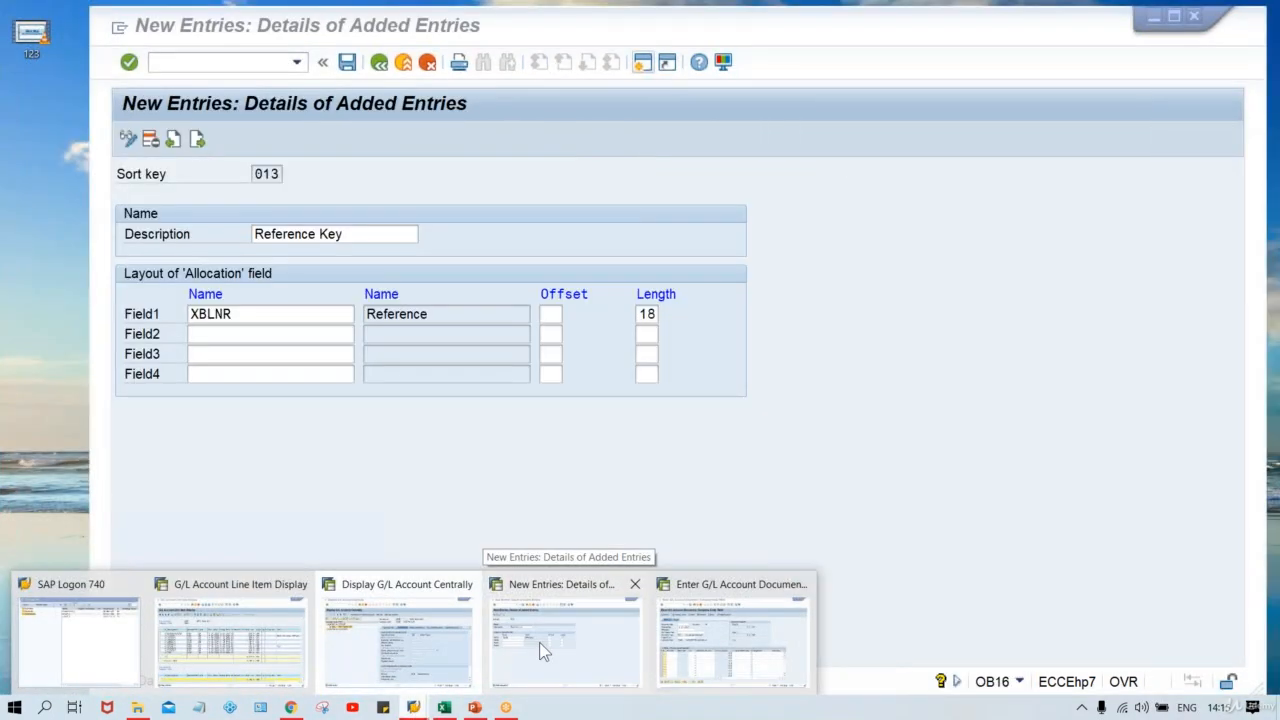
{"action": "left_click", "coordinate": [735, 635]}
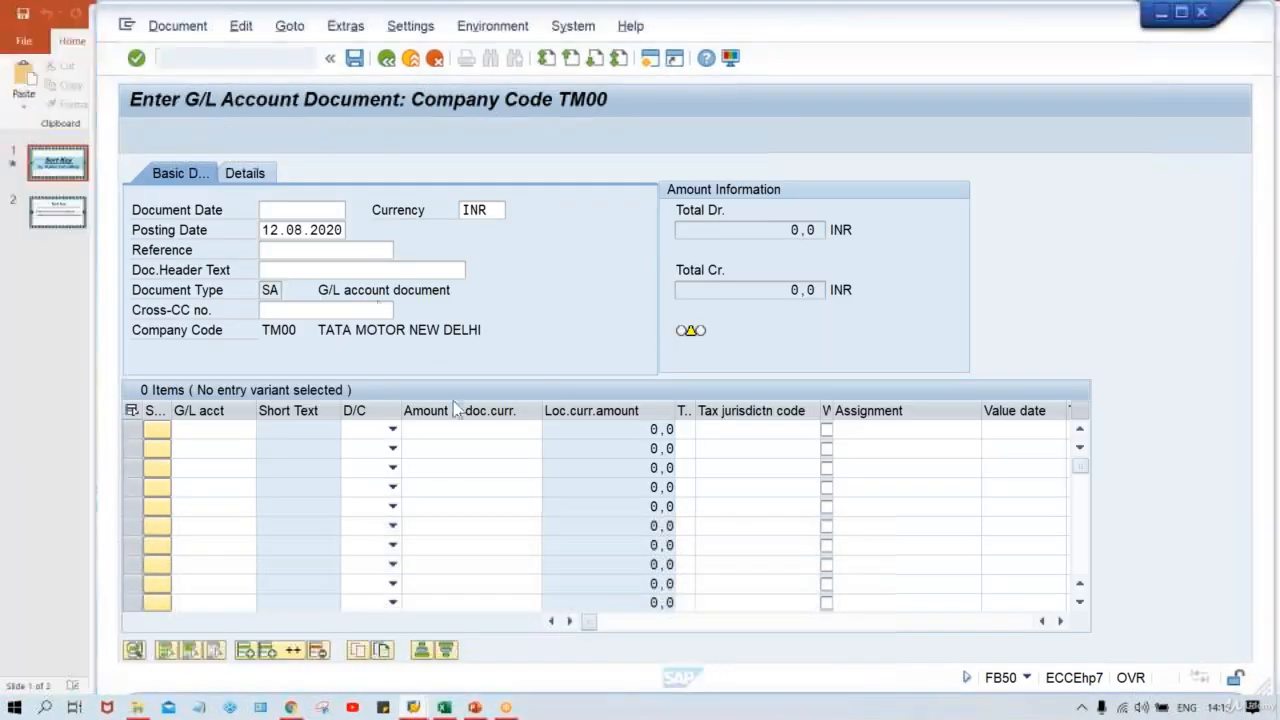
{"action": "left_click", "coordinate": [239, 60]}
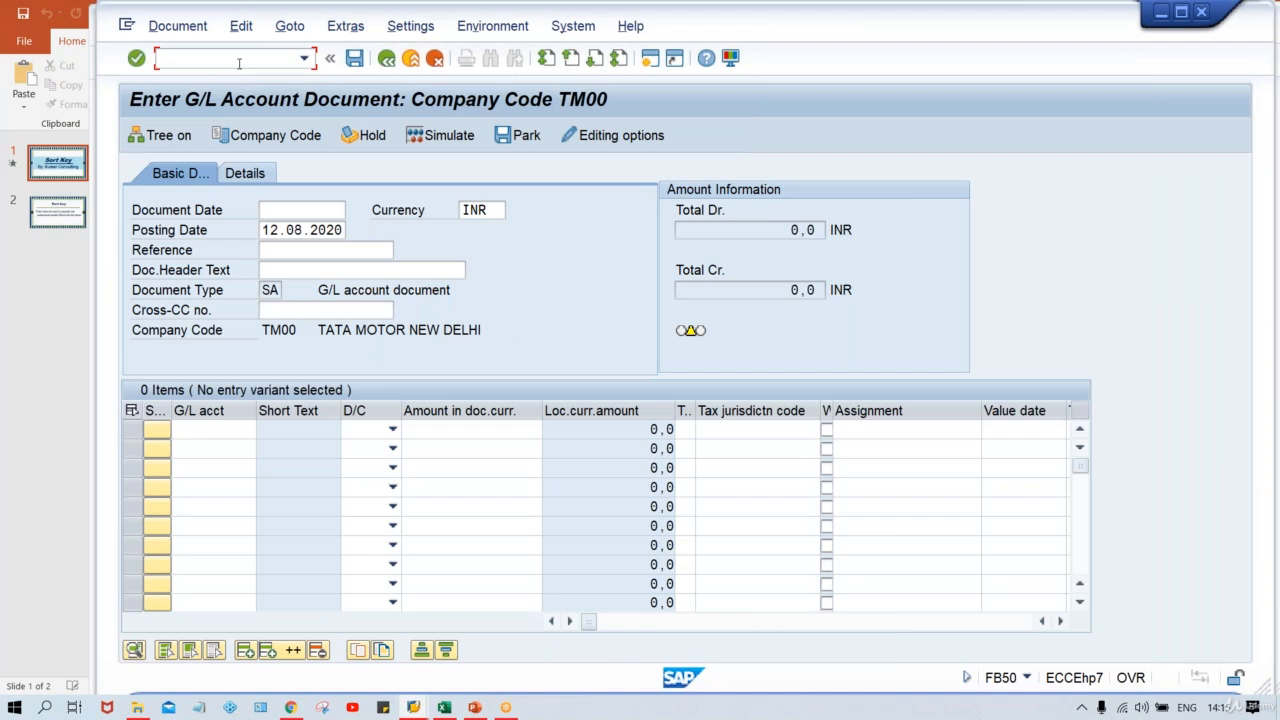
{"action": "type", "text": "/NFB50"}
{"action": "key", "text": "Return"}
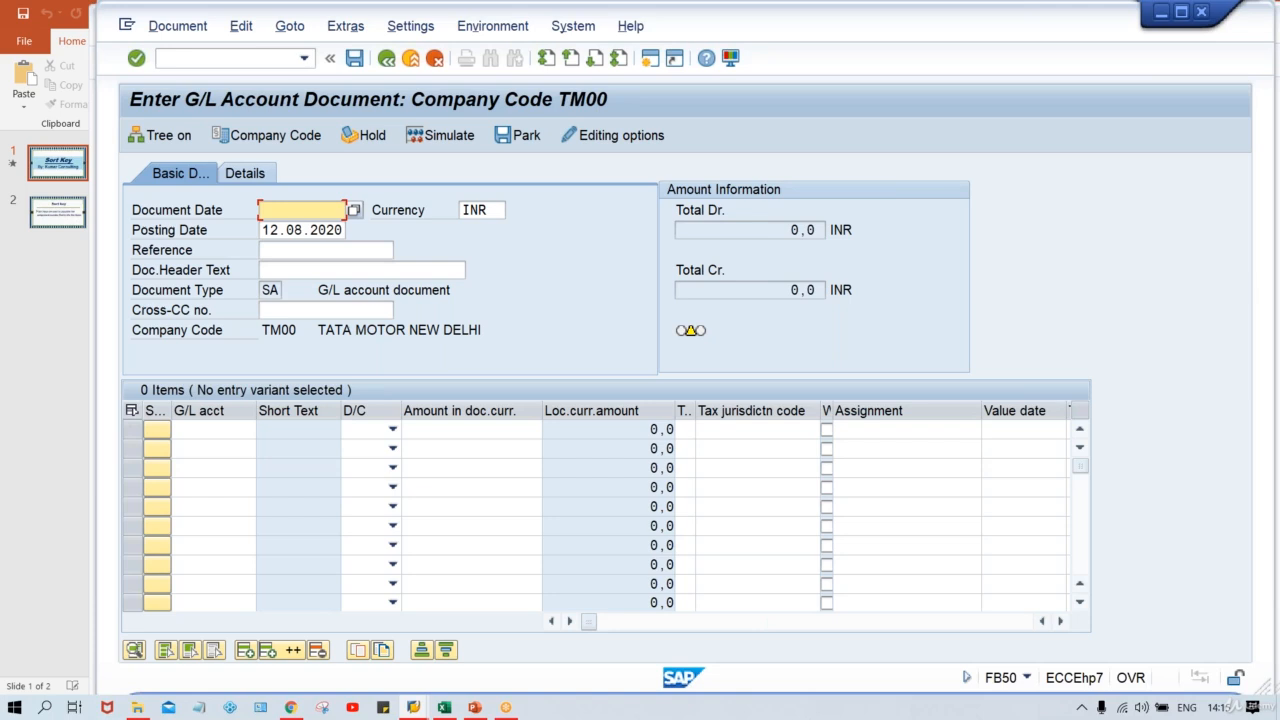
Set the document date to 12.08.2020 in the document header
{"action": "type", "text": "12"}
{"action": "key", "text": "Down"}
{"action": "key", "text": "Return"}
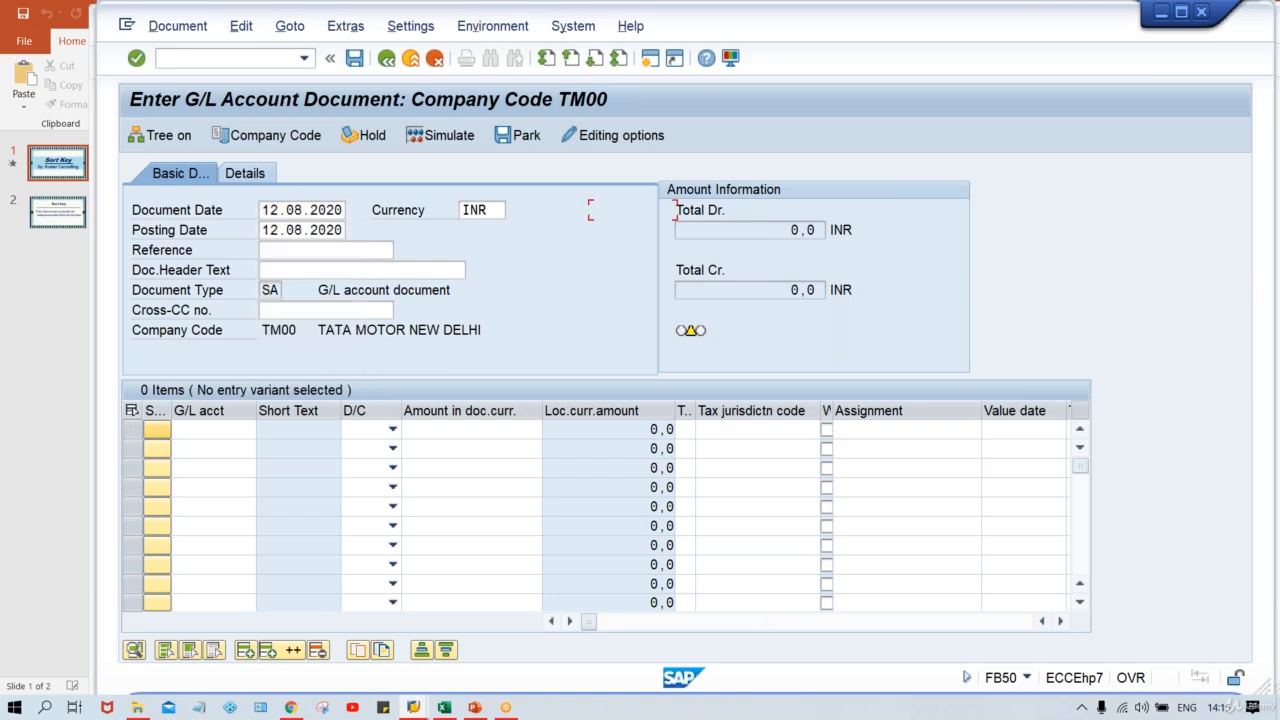
Enter the first line item as a credit of 999 to G/L account 1000
{"action": "left_click", "coordinate": [213, 430]}
{"action": "type", "text": "1000"}
{"action": "key", "text": "Tab"}
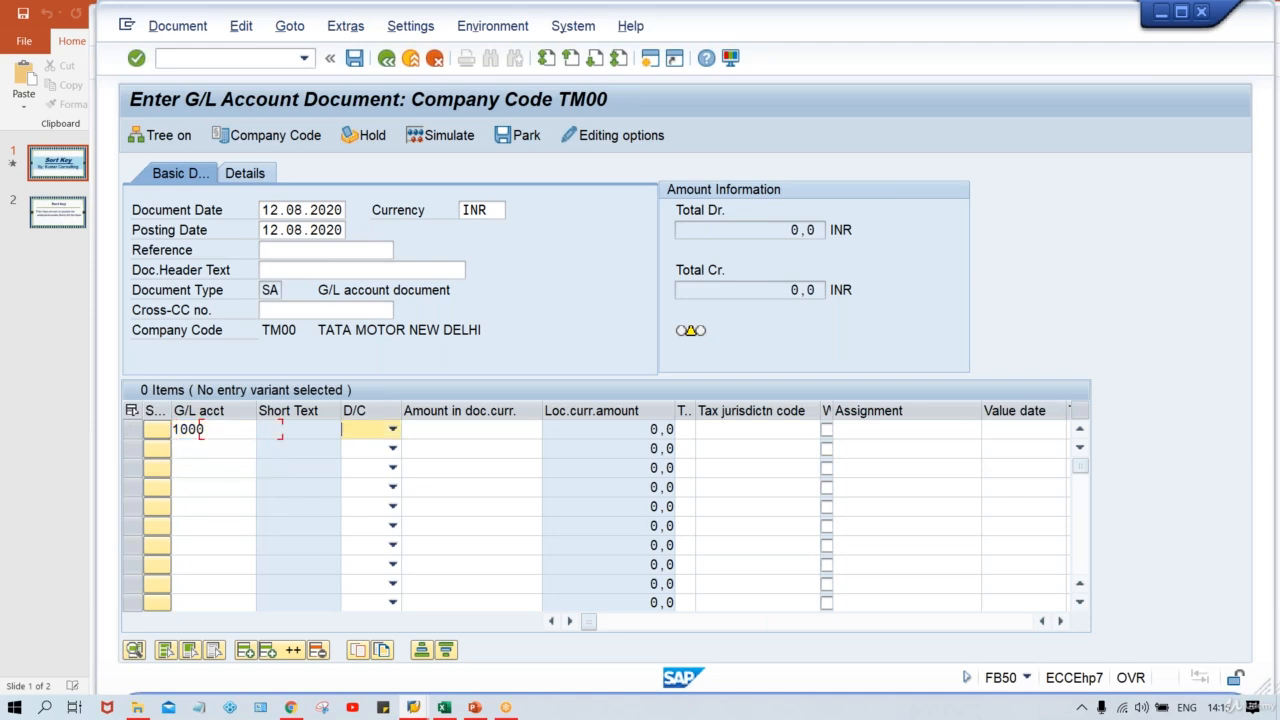
{"action": "key", "text": "c"}
{"action": "key", "text": "Tab"}
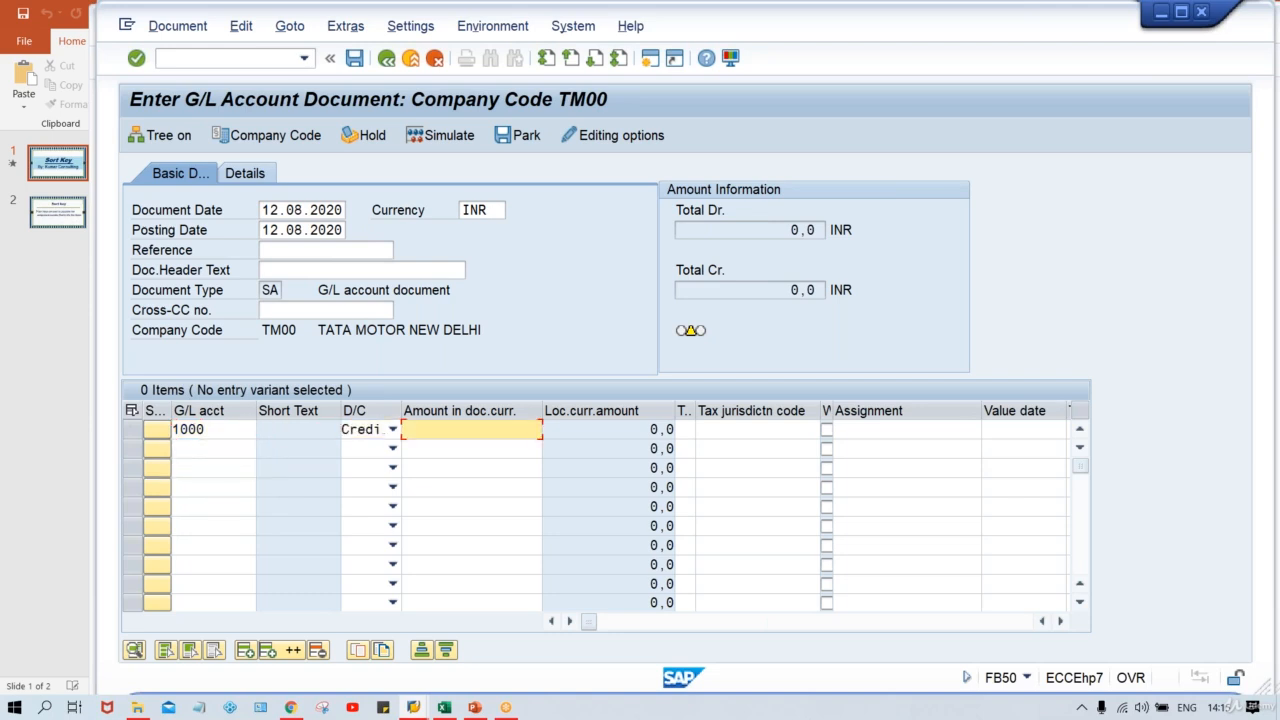
{"action": "type", "text": "999"}
Enter the second line item as a debit of 999 to G/L account 4000
{"action": "key", "text": "shift+Tab"}
{"action": "key", "text": "shift+Tab"}
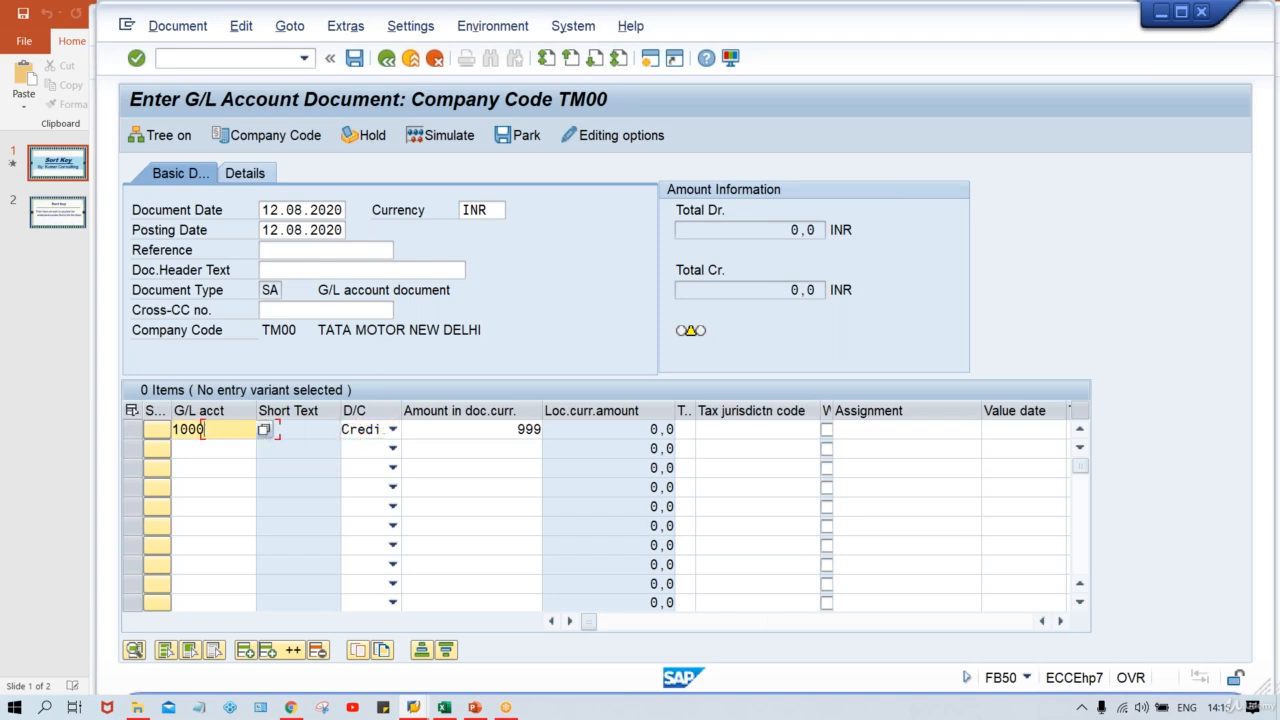
{"action": "key", "text": "Down"}
{"action": "type", "text": "40"}
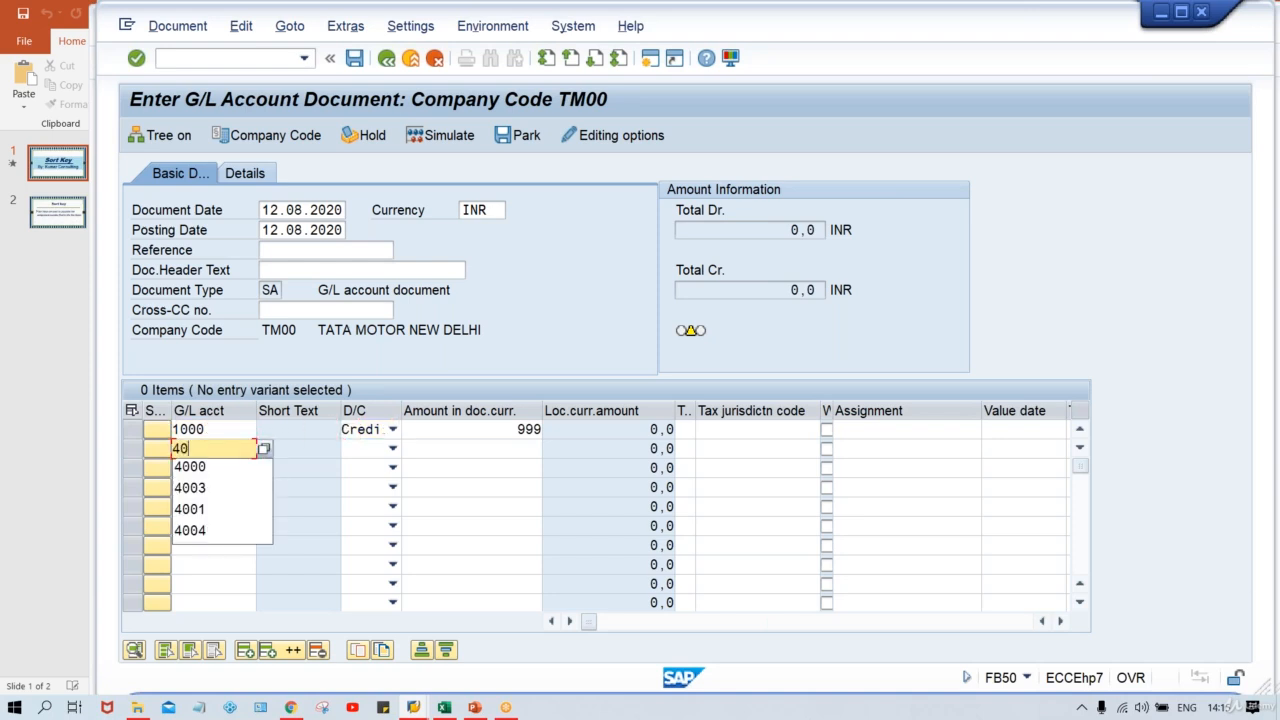
{"action": "type", "text": "00"}
{"action": "key", "text": "Tab"}
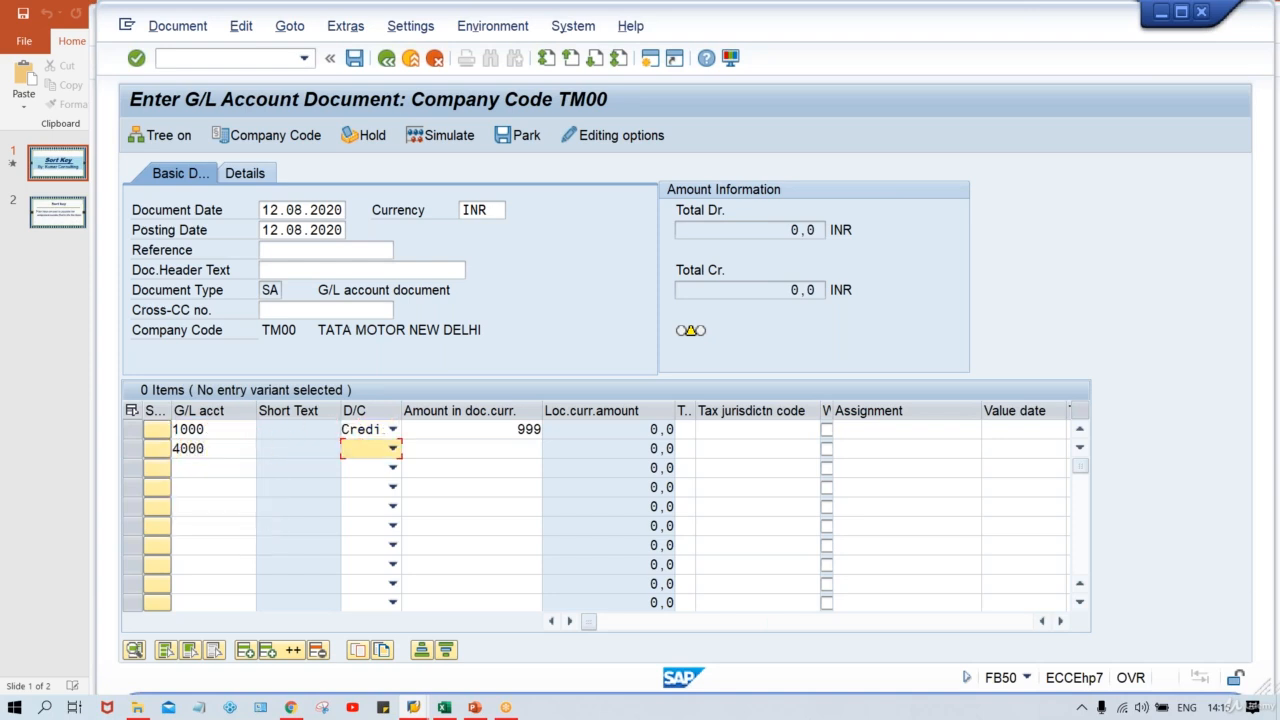
{"action": "key", "text": "Down"}
{"action": "key", "text": "Tab"}
{"action": "type", "text": "999"}
Fill in the assignment "Kumar Consulting" on the line item for account 1000
{"action": "key", "text": "Tab"}
{"action": "key", "text": "Tab"}
{"action": "key", "text": "Tab"}
{"action": "key", "text": "Tab"}
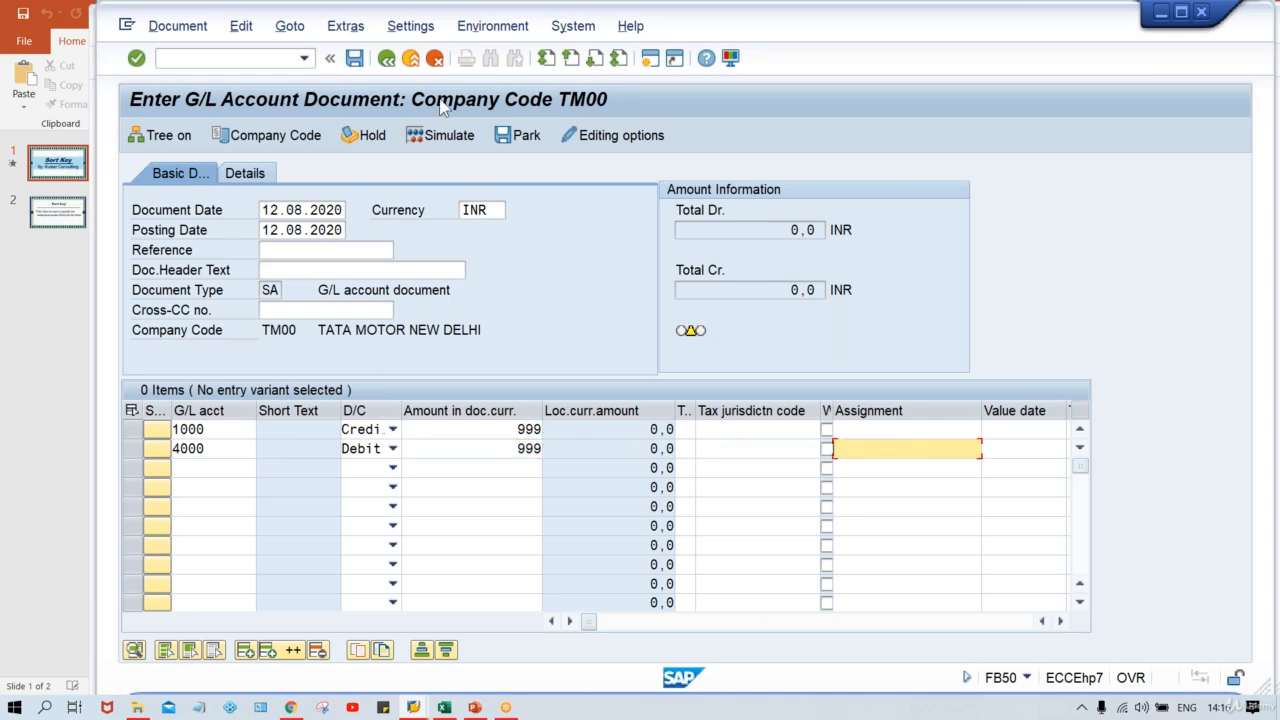
{"action": "left_click", "coordinate": [864, 431]}
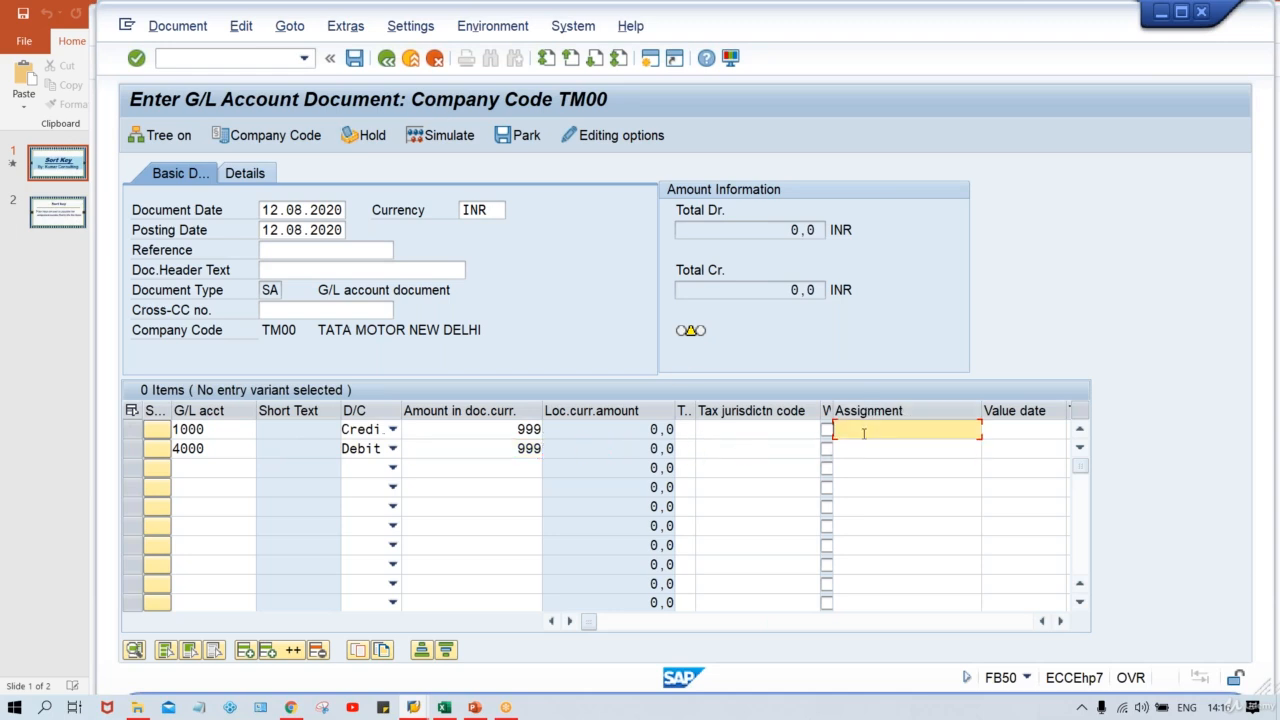
{"action": "type", "text": "Kuma"}
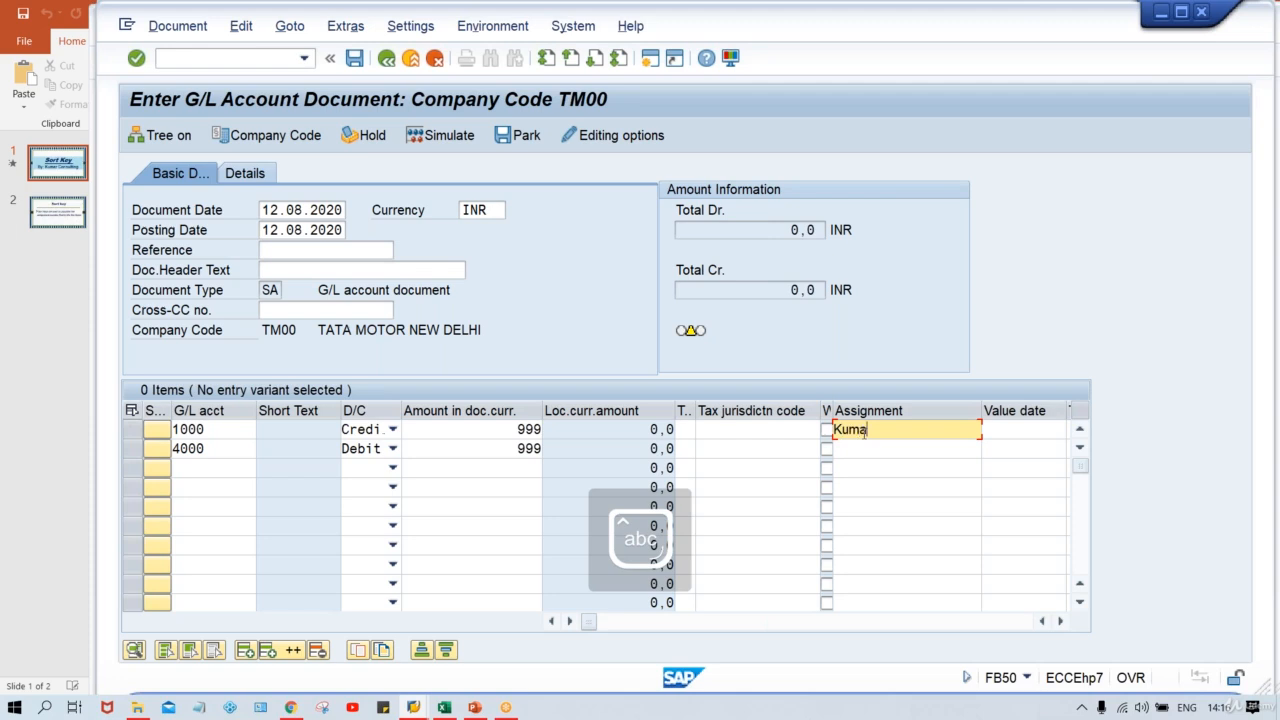
{"action": "type", "text": "r Cons"}
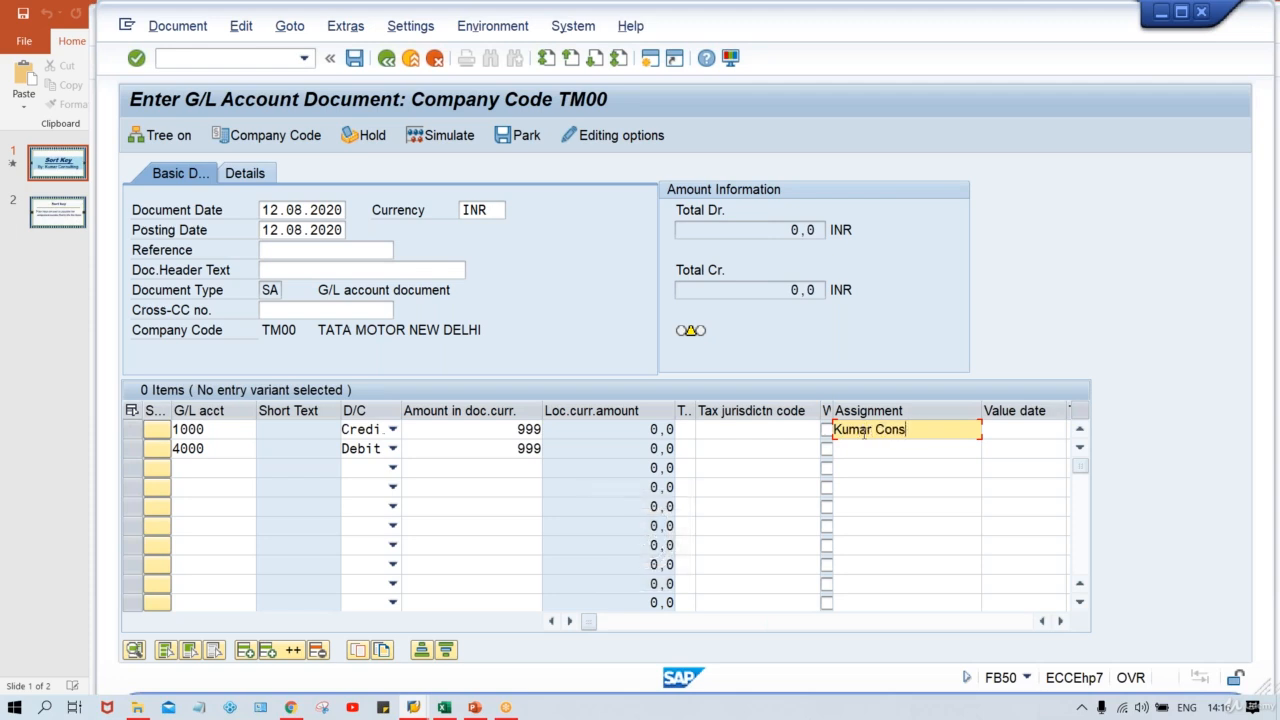
{"action": "type", "text": "ulting"}
{"action": "left_click", "coordinate": [908, 476]}
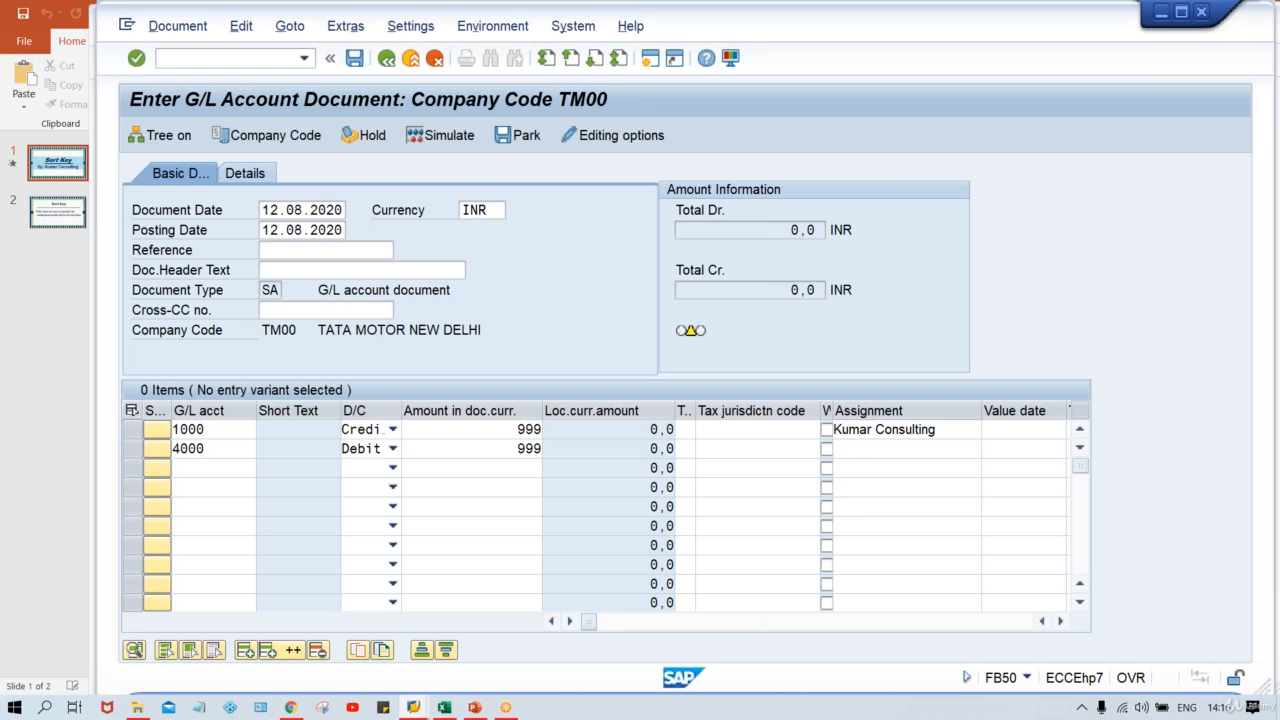
Have the two line items validated and post the G/L document
{"action": "key", "text": "Return"}
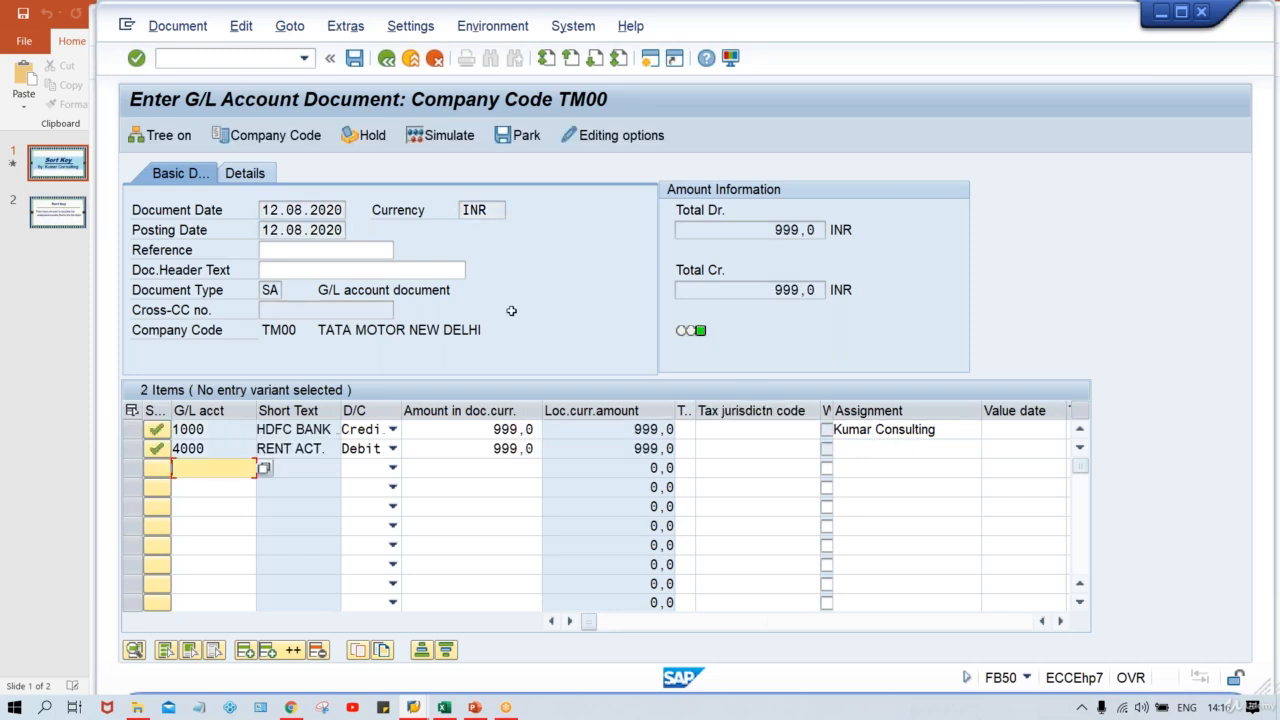
{"action": "left_click", "coordinate": [355, 59]}
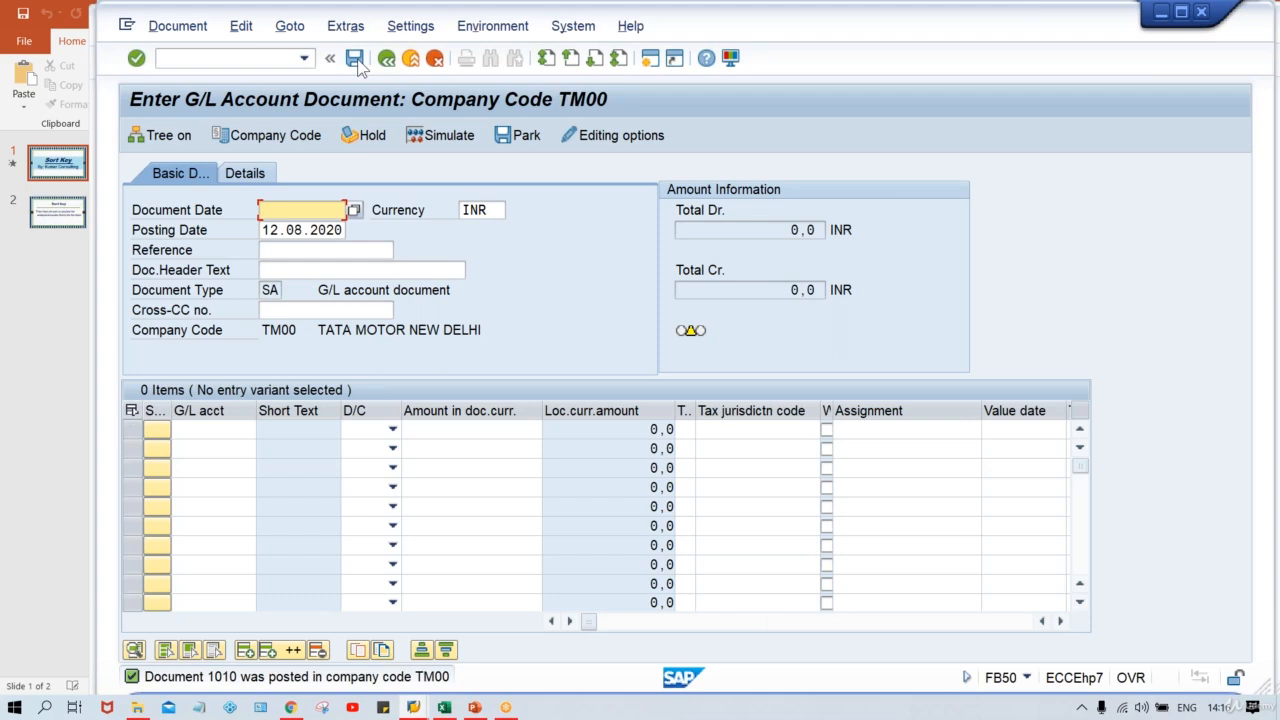
{"action": "left_click", "coordinate": [283, 245]}
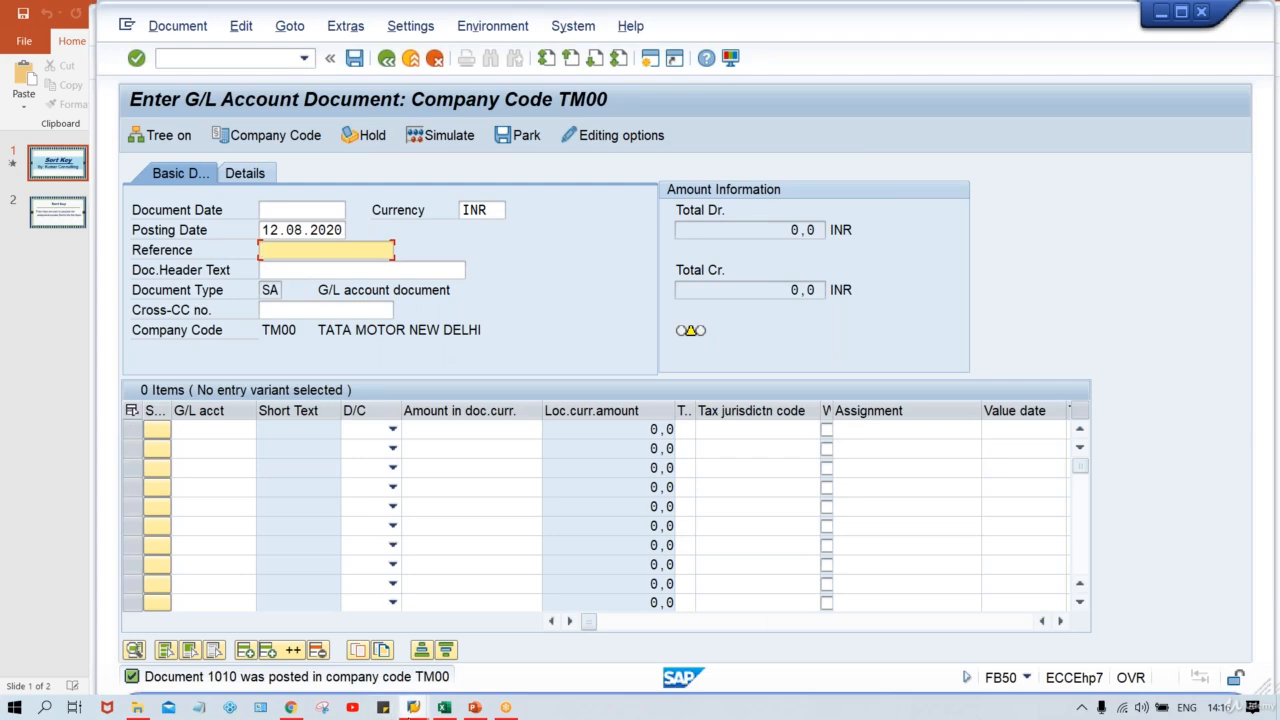
Switch to the G/L account line item display and refresh the list to check the assignment of the new posting
{"action": "mouse_move", "coordinate": [413, 710]}
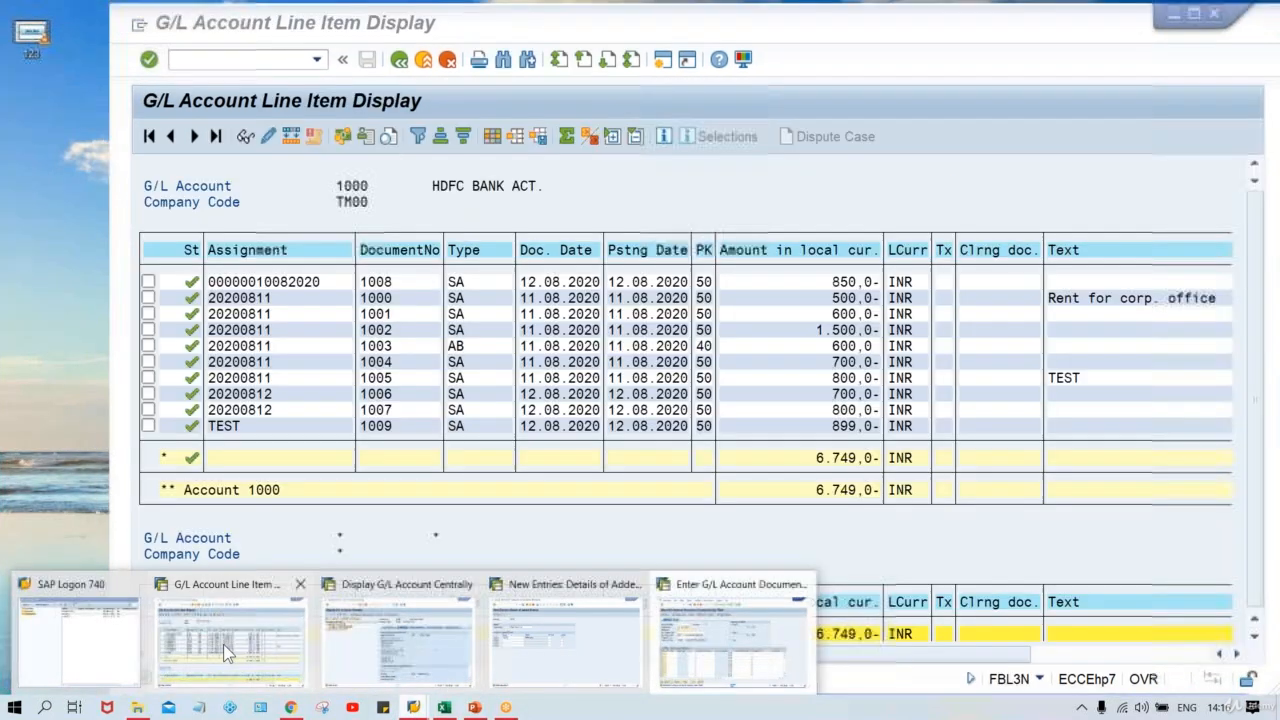
{"action": "left_click", "coordinate": [223, 644]}
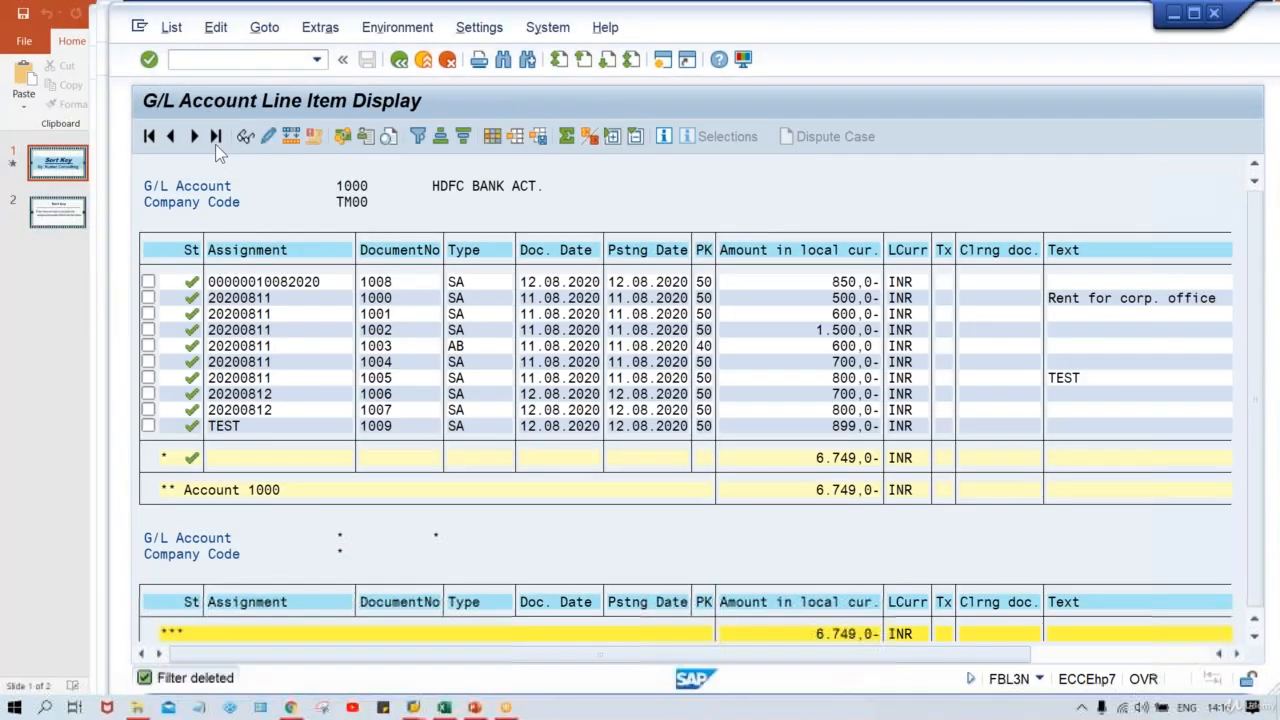
{"action": "left_click", "coordinate": [171, 27]}
{"action": "left_click", "coordinate": [187, 78]}
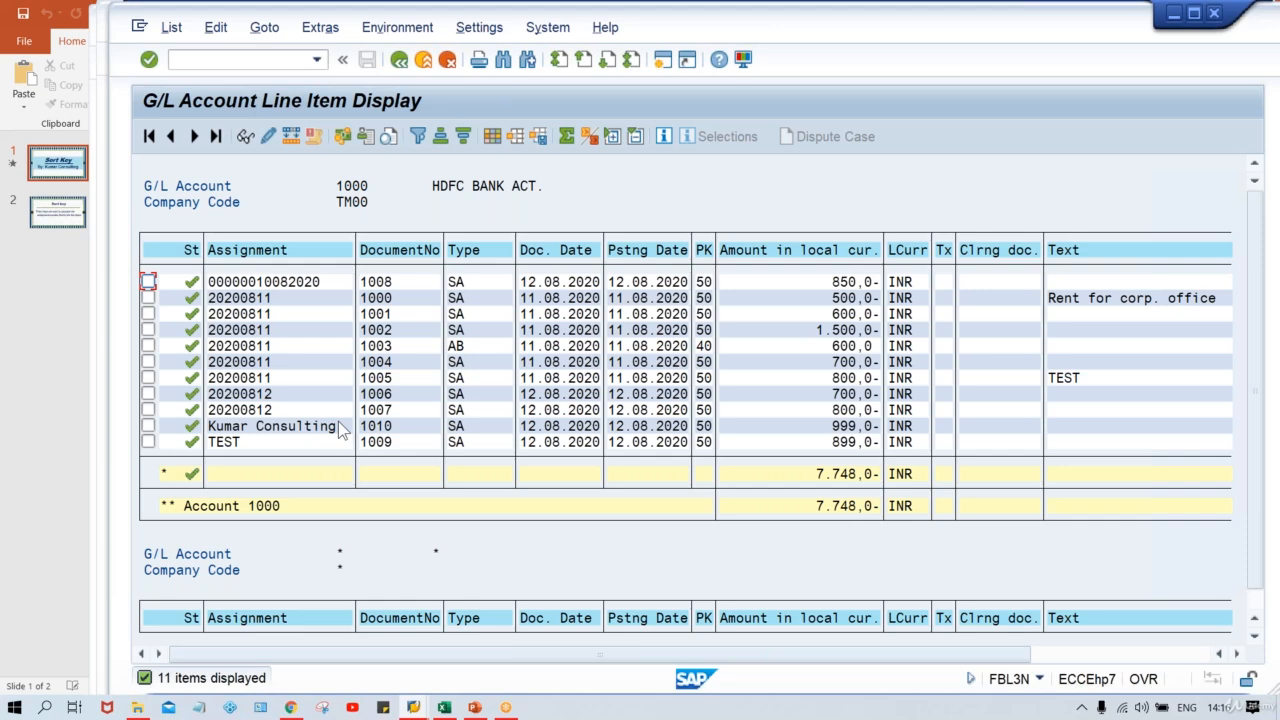
Return to the G/L document entry session and set the new document's date to 12.08.2020
{"action": "key", "text": "alt+Tab"}
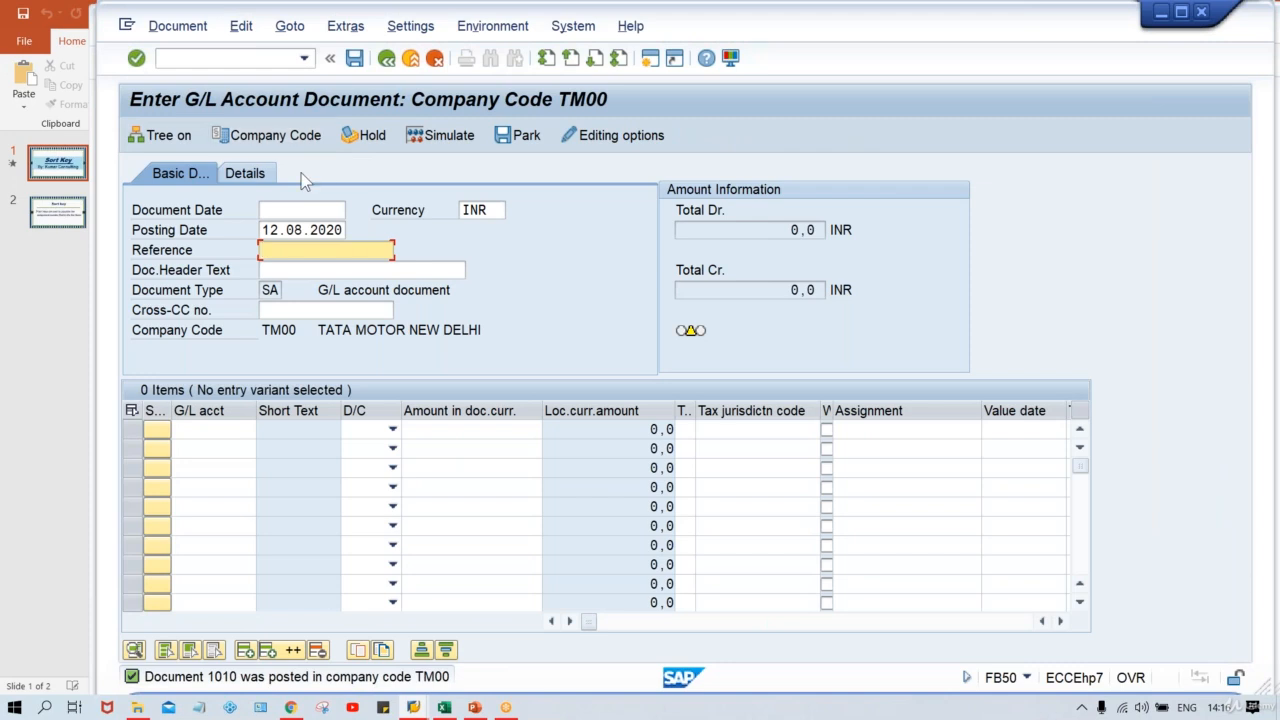
{"action": "left_click", "coordinate": [280, 213]}
{"action": "key", "text": "Down"}
{"action": "key", "text": "Return"}
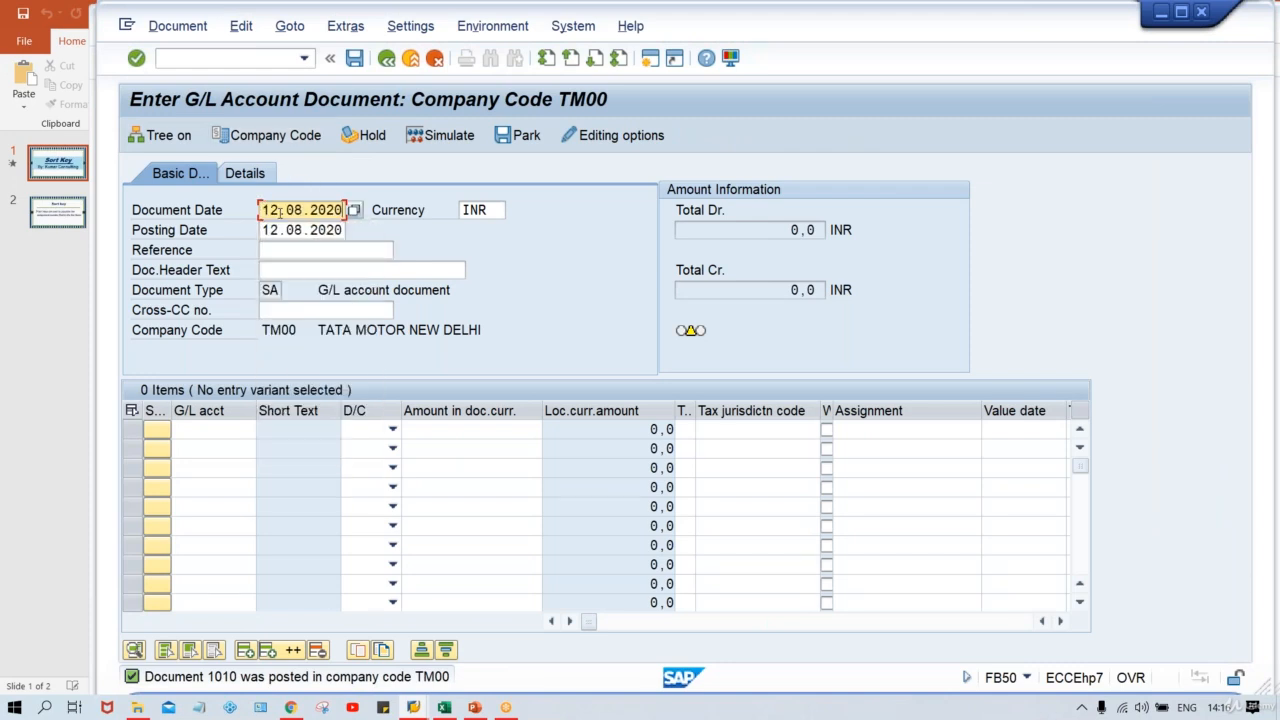
Set the document's reference to "kumar cons.1"
{"action": "key", "text": "Tab"}
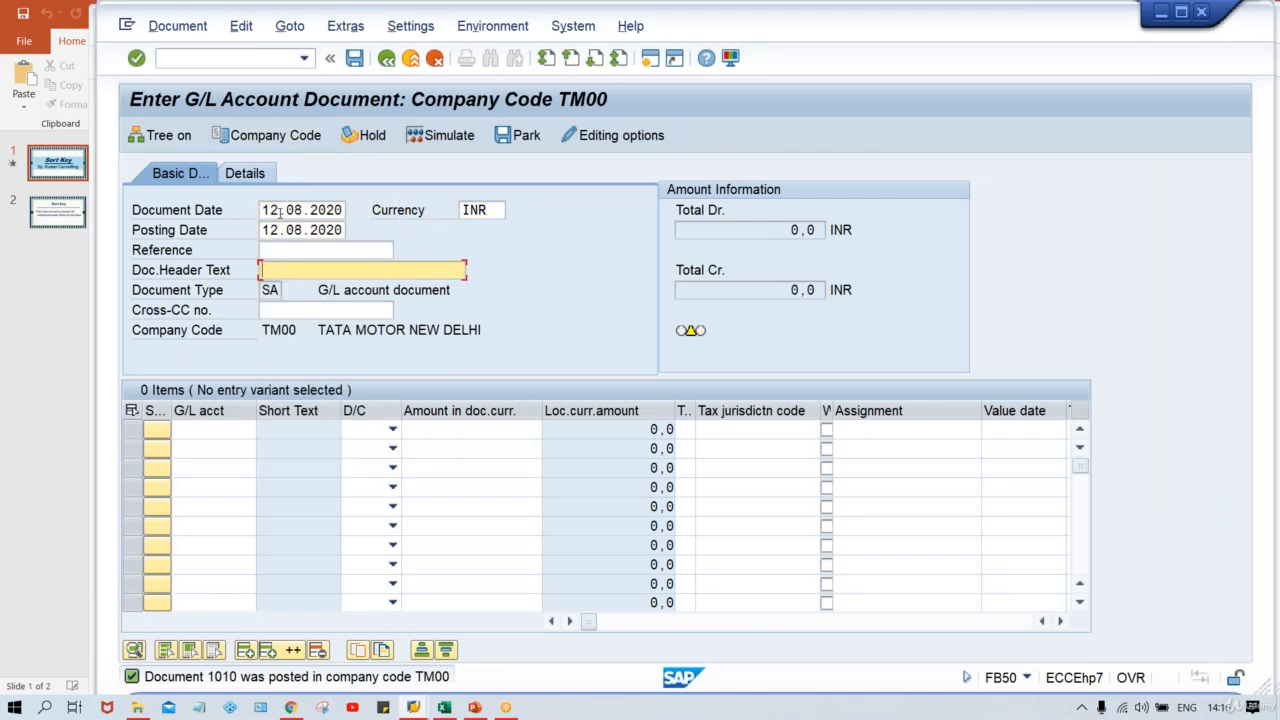
{"action": "type", "text": "kum"}
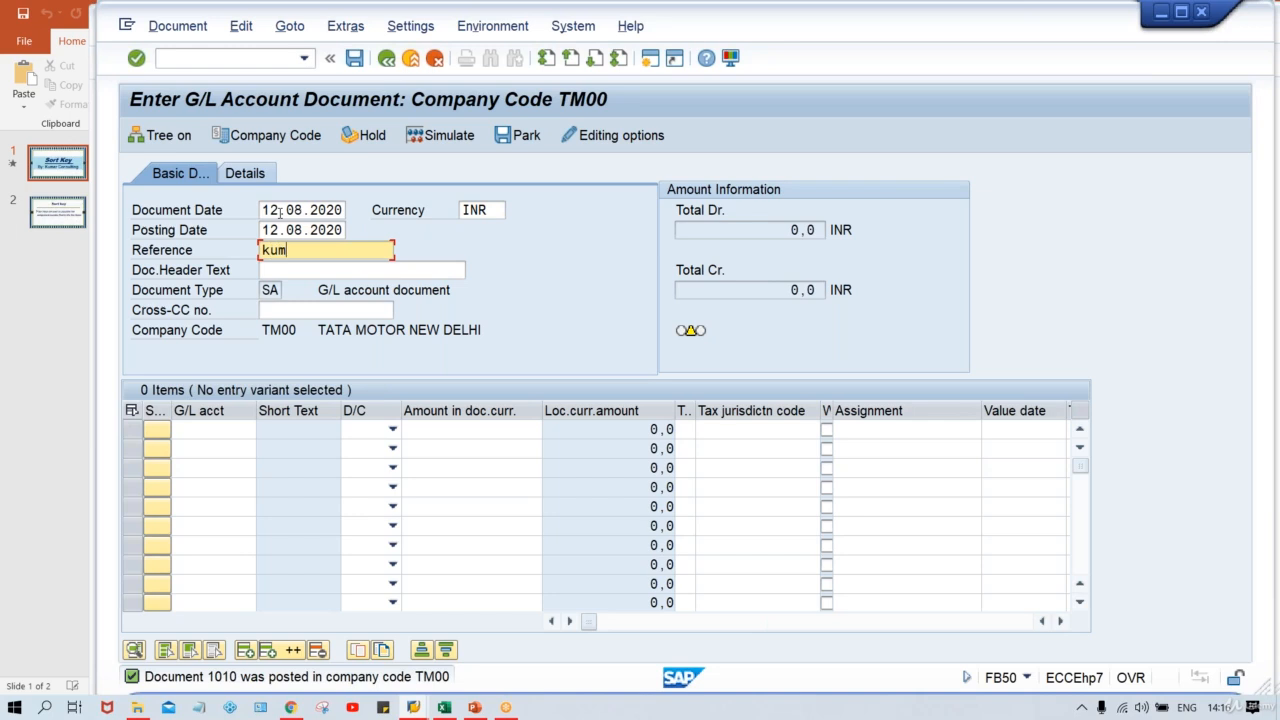
{"action": "type", "text": "ar consulting"}
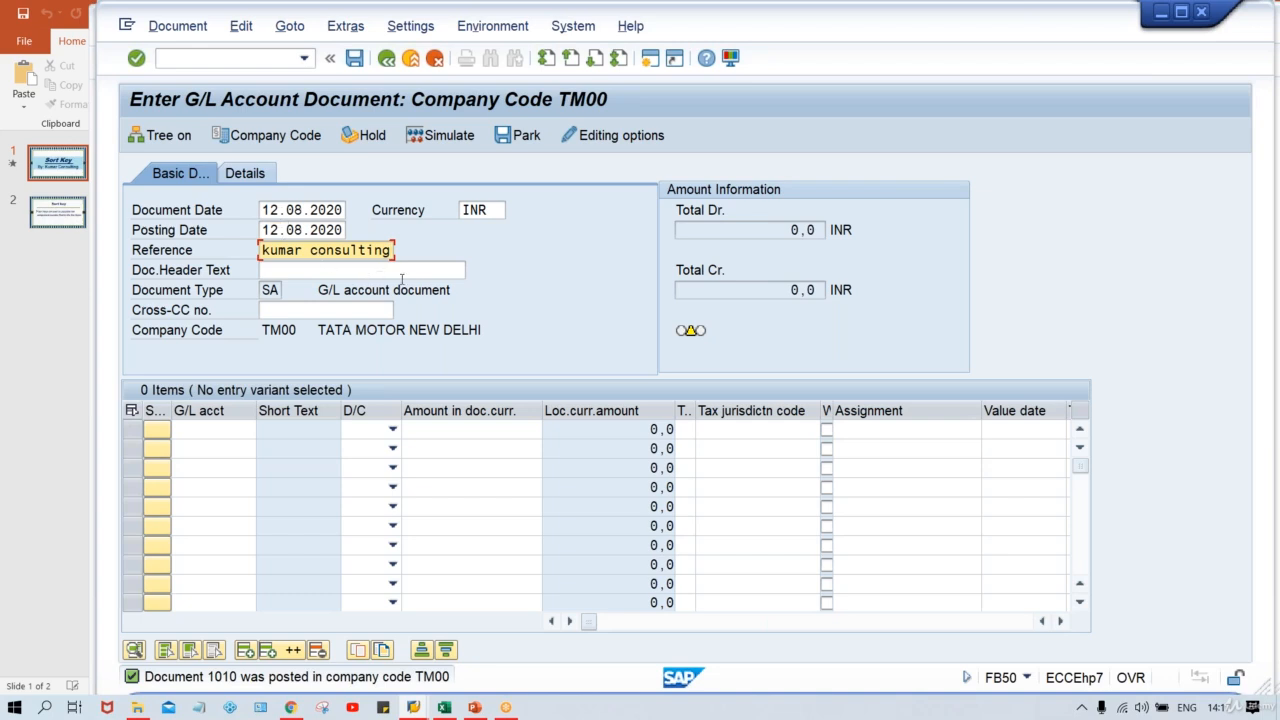
{"action": "key", "text": "BackSpace"}
{"action": "key", "text": "BackSpace"}
{"action": "key", "text": "BackSpace"}
{"action": "key", "text": "BackSpace"}
{"action": "key", "text": "BackSpace"}
{"action": "key", "text": "BackSpace"}
{"action": "type", "text": ".1"}
Enter the first line item as a debit of 1100 to G/L account 4000
{"action": "left_click", "coordinate": [215, 434]}
{"action": "type", "text": "4"}
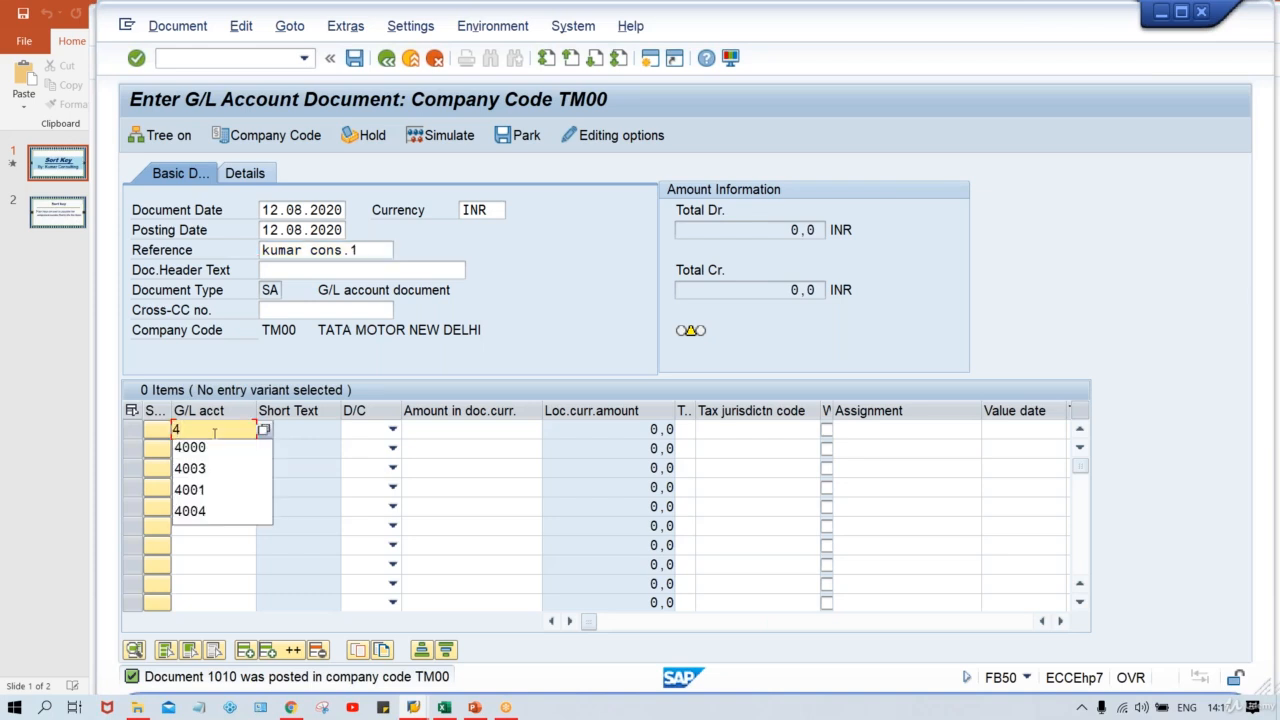
{"action": "key", "text": "Down"}
{"action": "key", "text": "Tab"}
{"action": "key", "text": "Down"}
{"action": "key", "text": "Tab"}
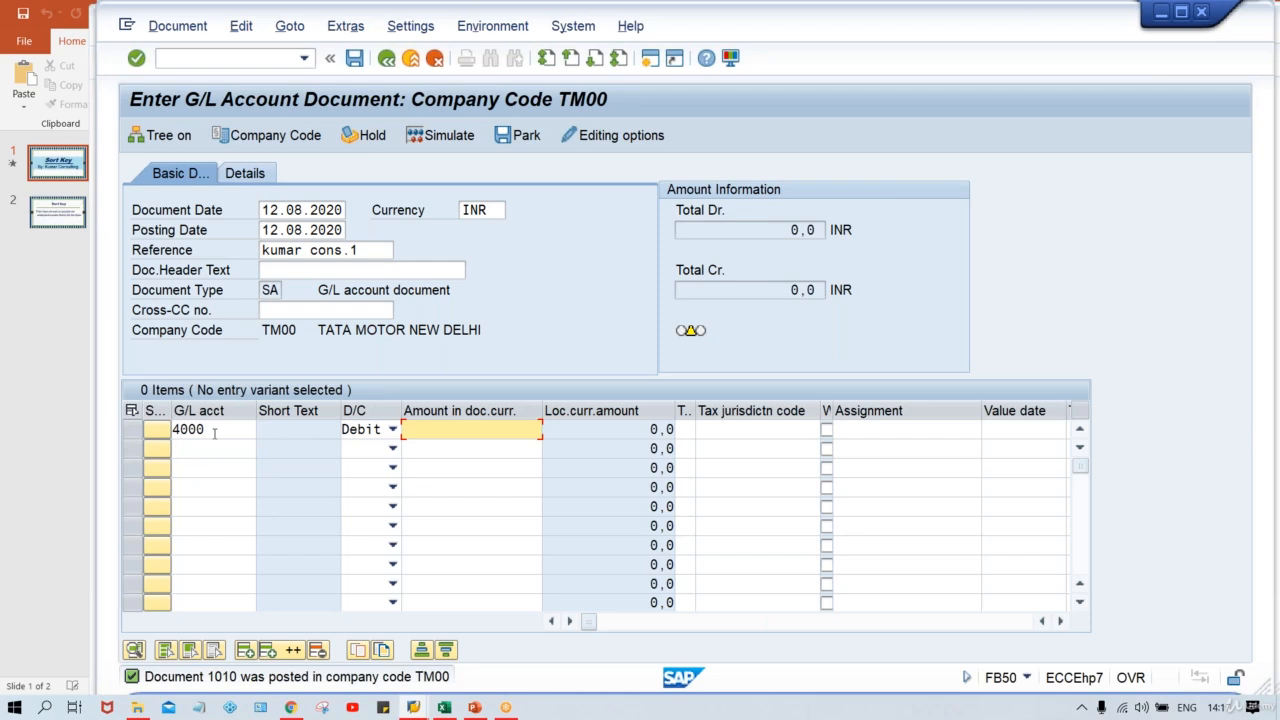
{"action": "type", "text": "1100"}
Enter the second line item as a credit of 1100 to G/L account 1000
{"action": "left_click", "coordinate": [214, 433]}
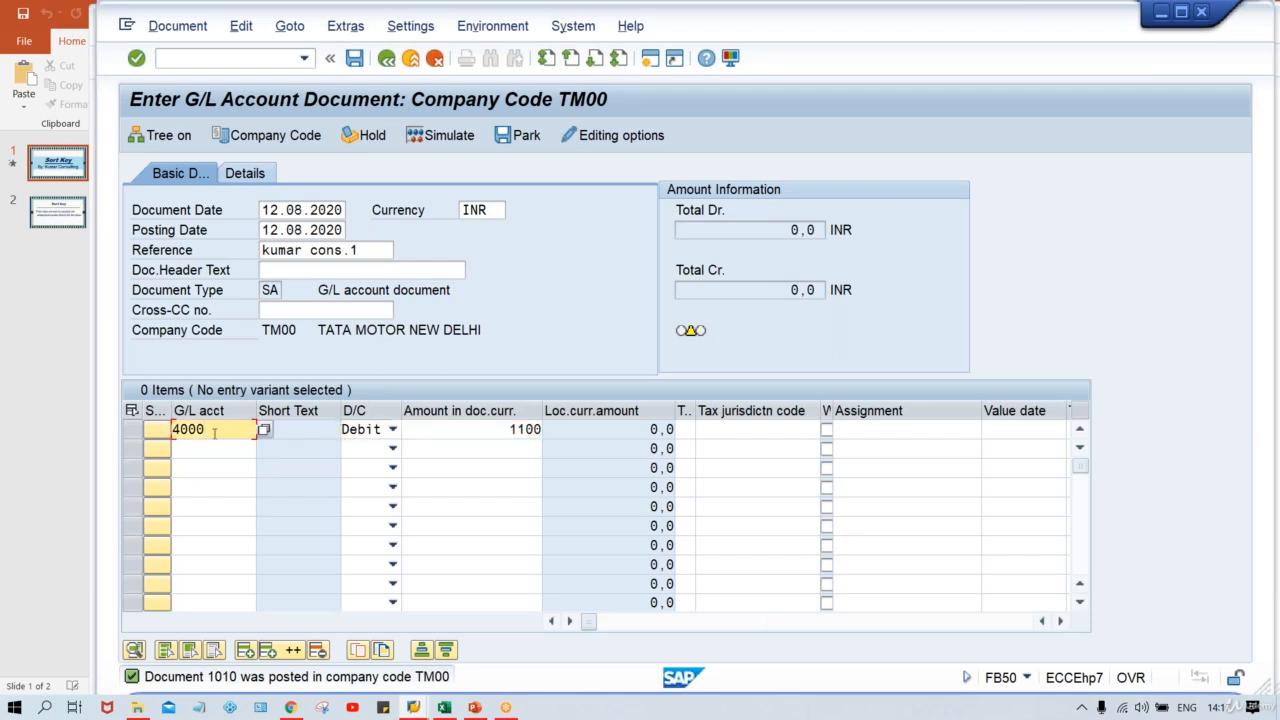
{"action": "key", "text": "Down"}
{"action": "type", "text": "1000"}
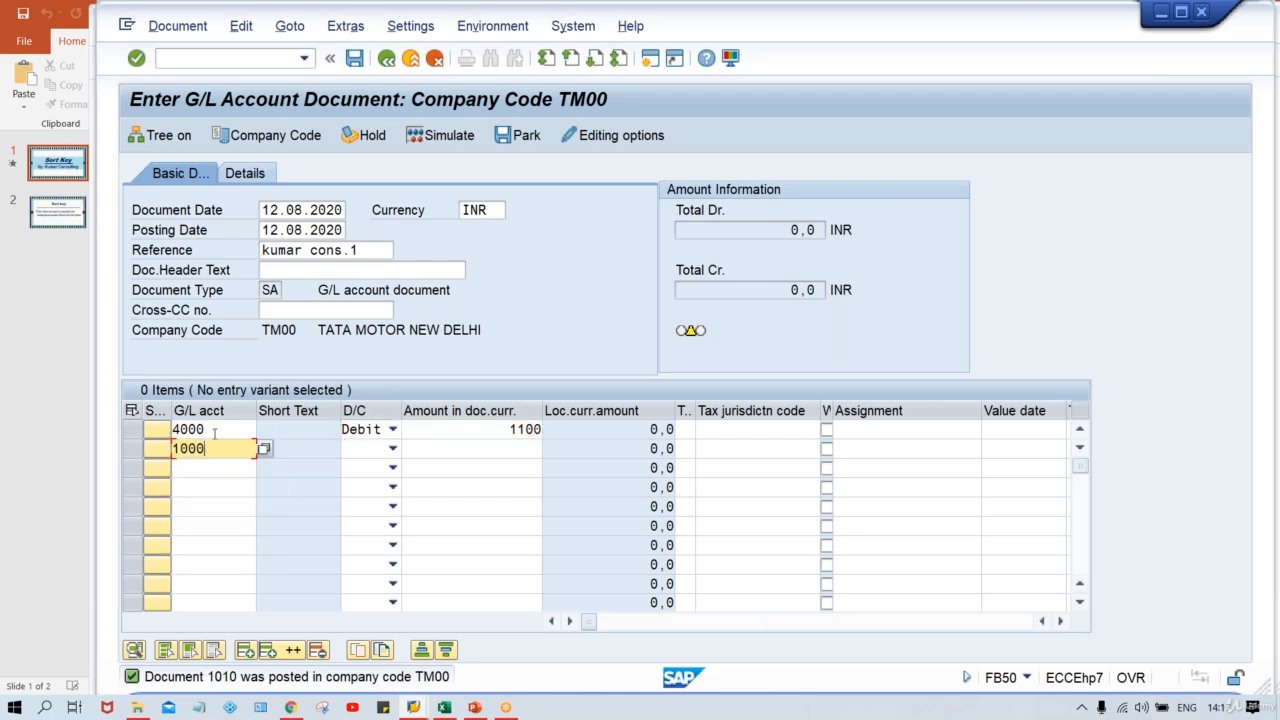
{"action": "key", "text": "Tab"}
{"action": "key", "text": "Down"}
{"action": "key", "text": "Down"}
{"action": "key", "text": "Tab"}
{"action": "type", "text": "11000"}
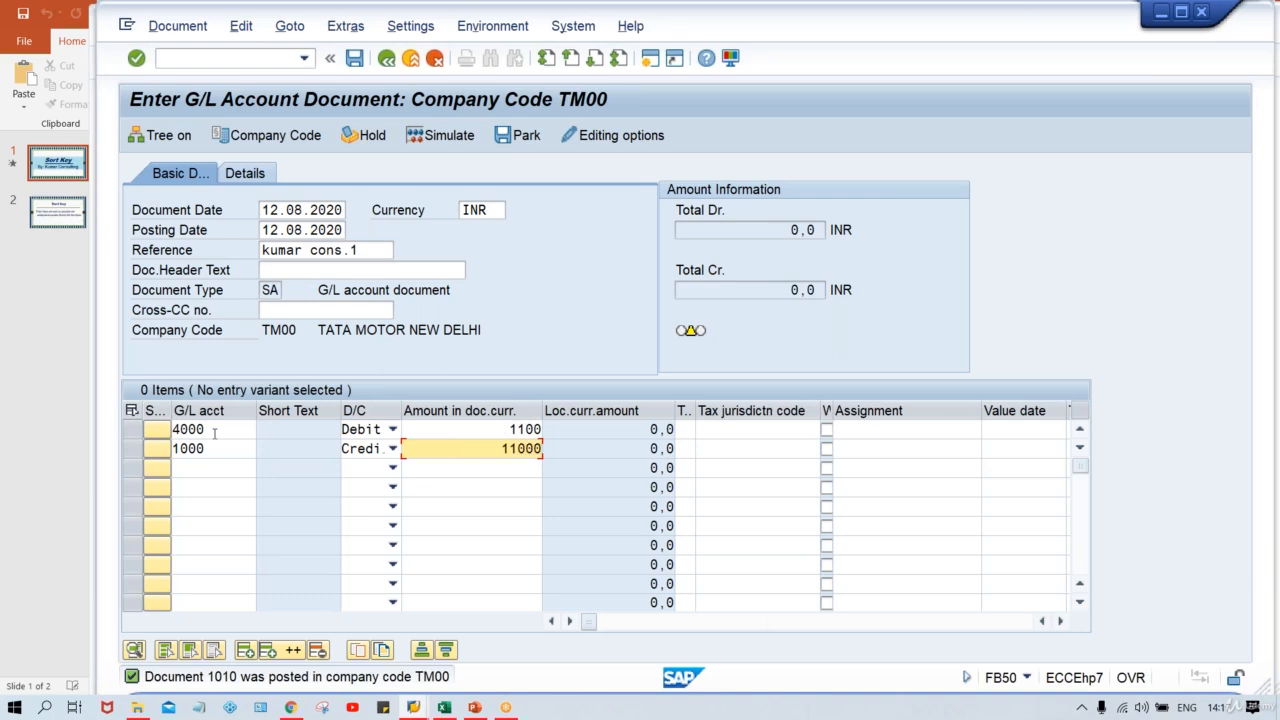
{"action": "key", "text": "BackSpace"}
{"action": "key", "text": "Tab"}
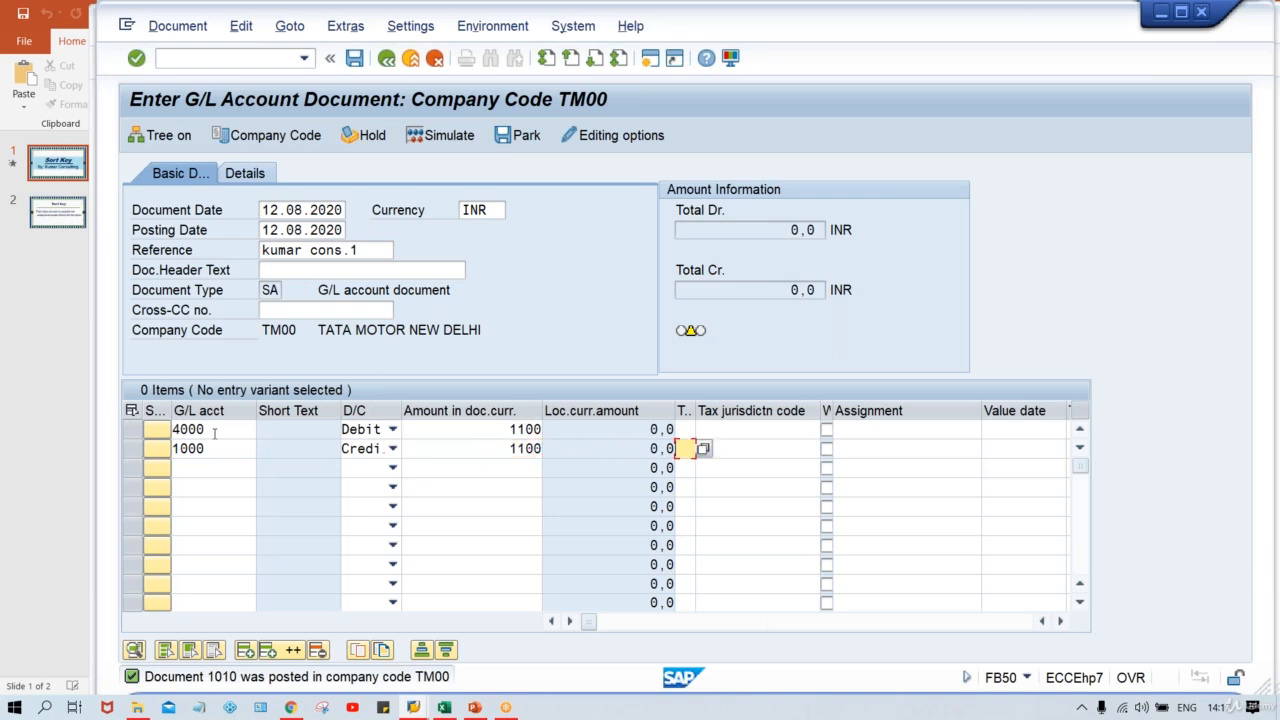
Validate the entered debit and credit items, check the reference, and post the G/L document
{"action": "key", "text": "Return"}
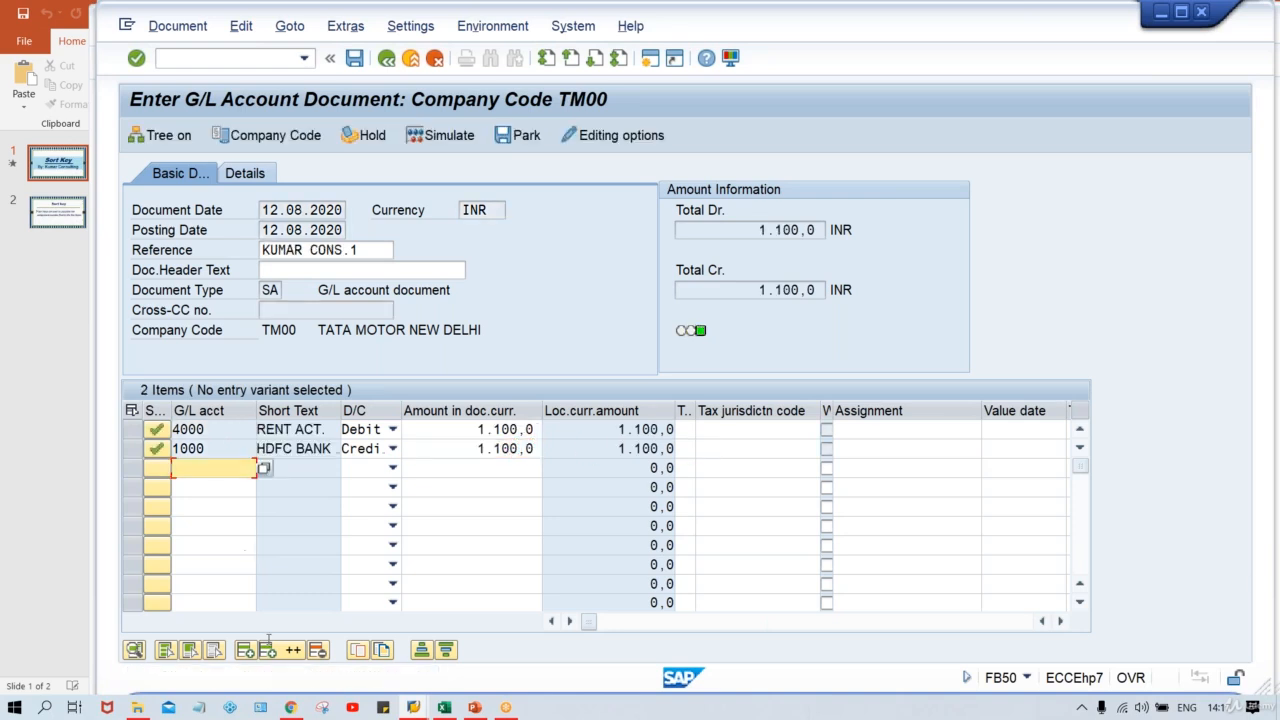
{"action": "left_click", "coordinate": [365, 251]}
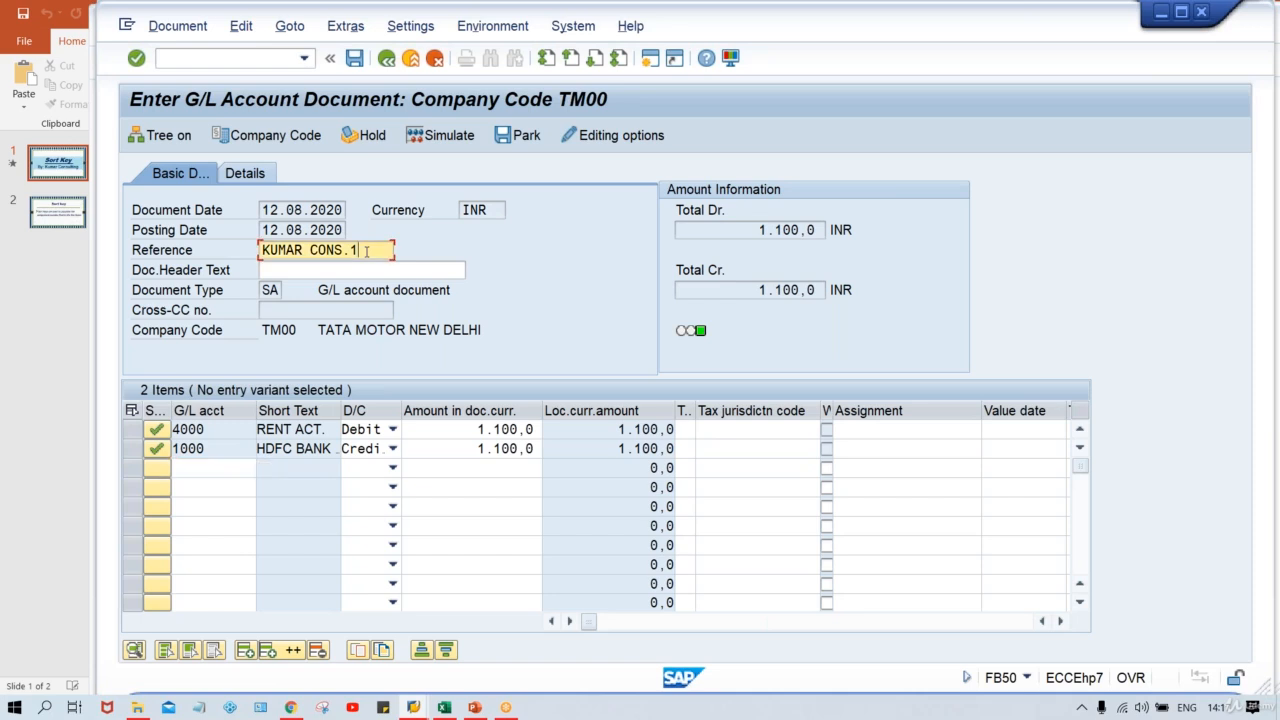
{"action": "left_click", "coordinate": [357, 256]}
{"action": "key", "text": "ctrl+s"}
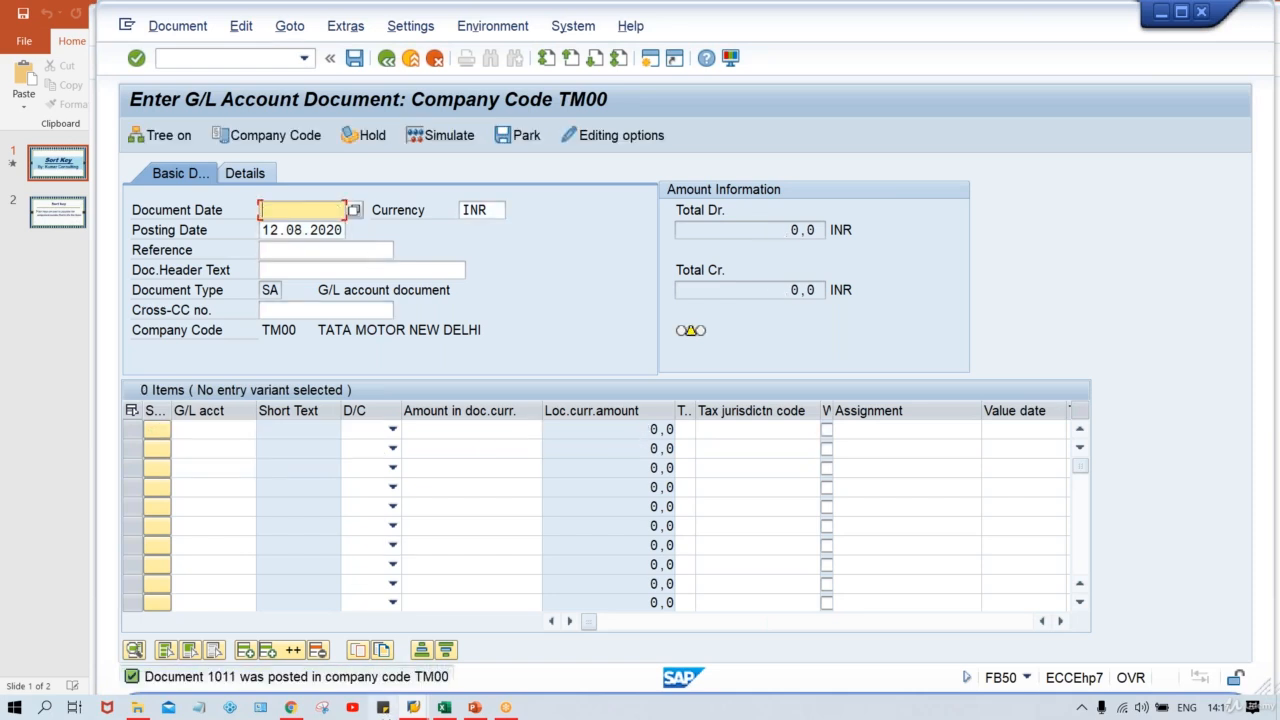
Switch to the line item display of G/L account 1000 and refresh it to check the newest posting's assignment
{"action": "mouse_move", "coordinate": [410, 708]}
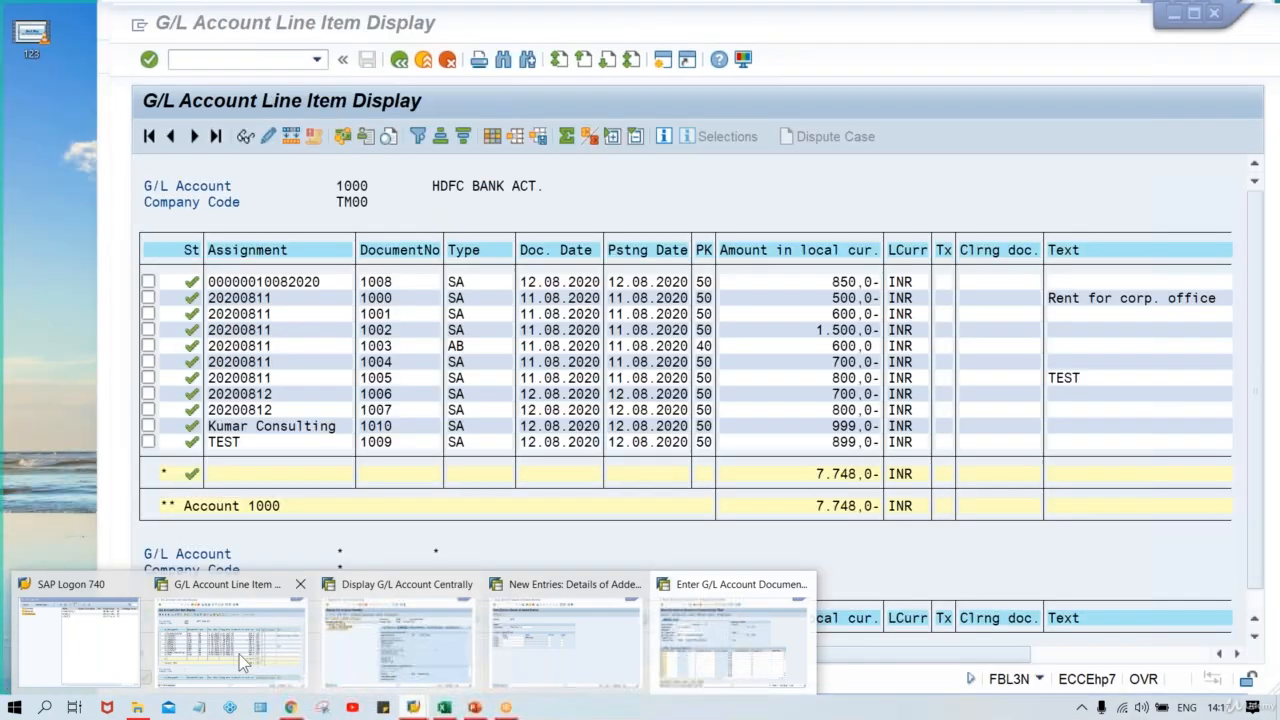
{"action": "left_click", "coordinate": [239, 654]}
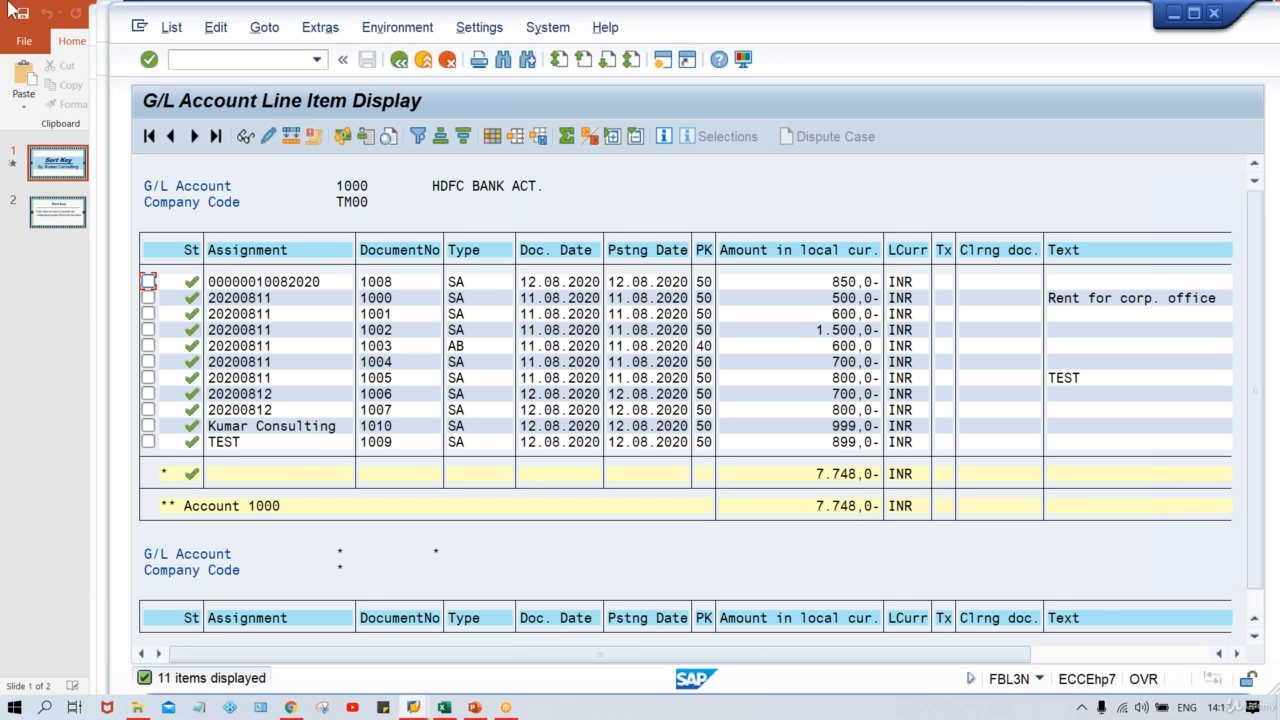
{"action": "left_click", "coordinate": [171, 27]}
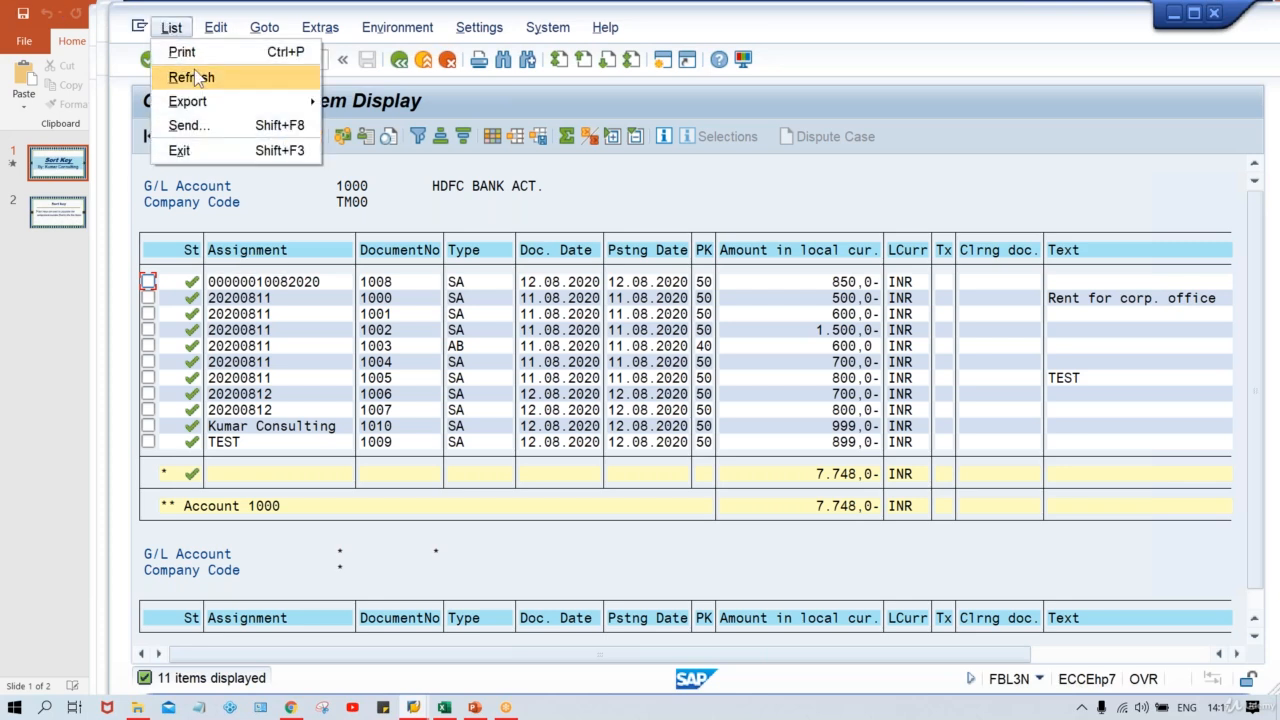
{"action": "left_click", "coordinate": [198, 78]}
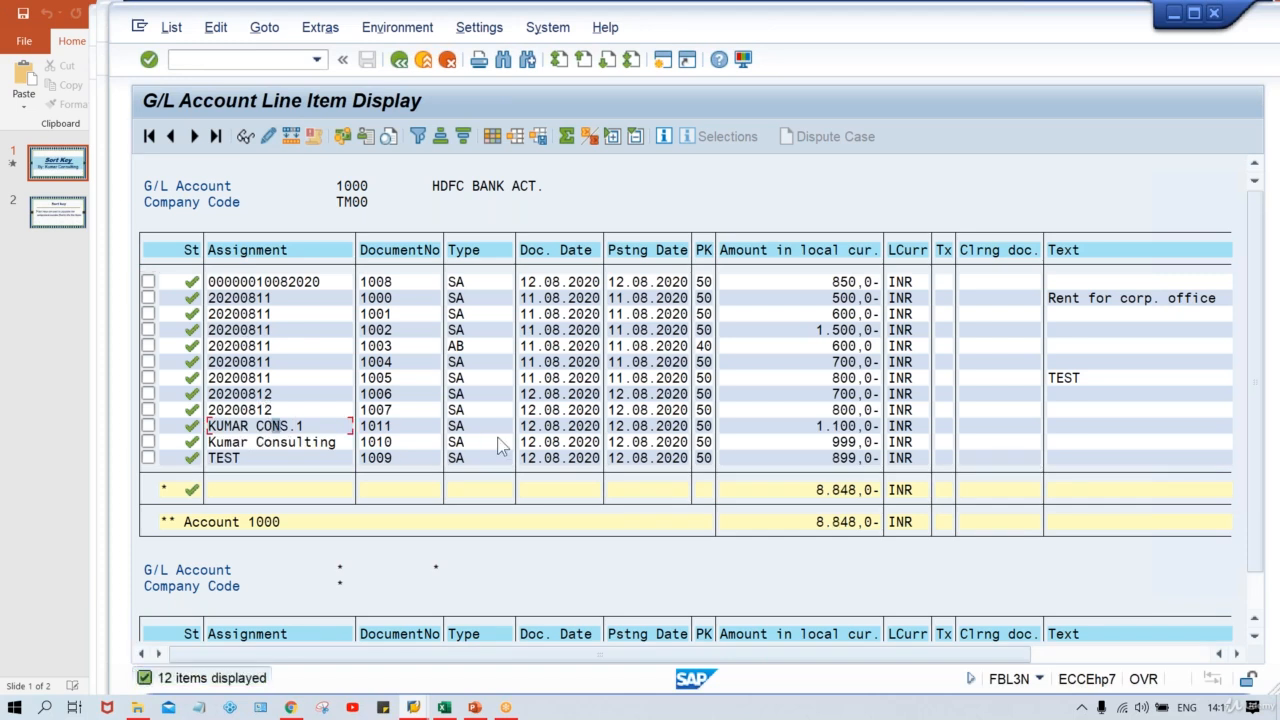
{"action": "left_click", "coordinate": [316, 428]}
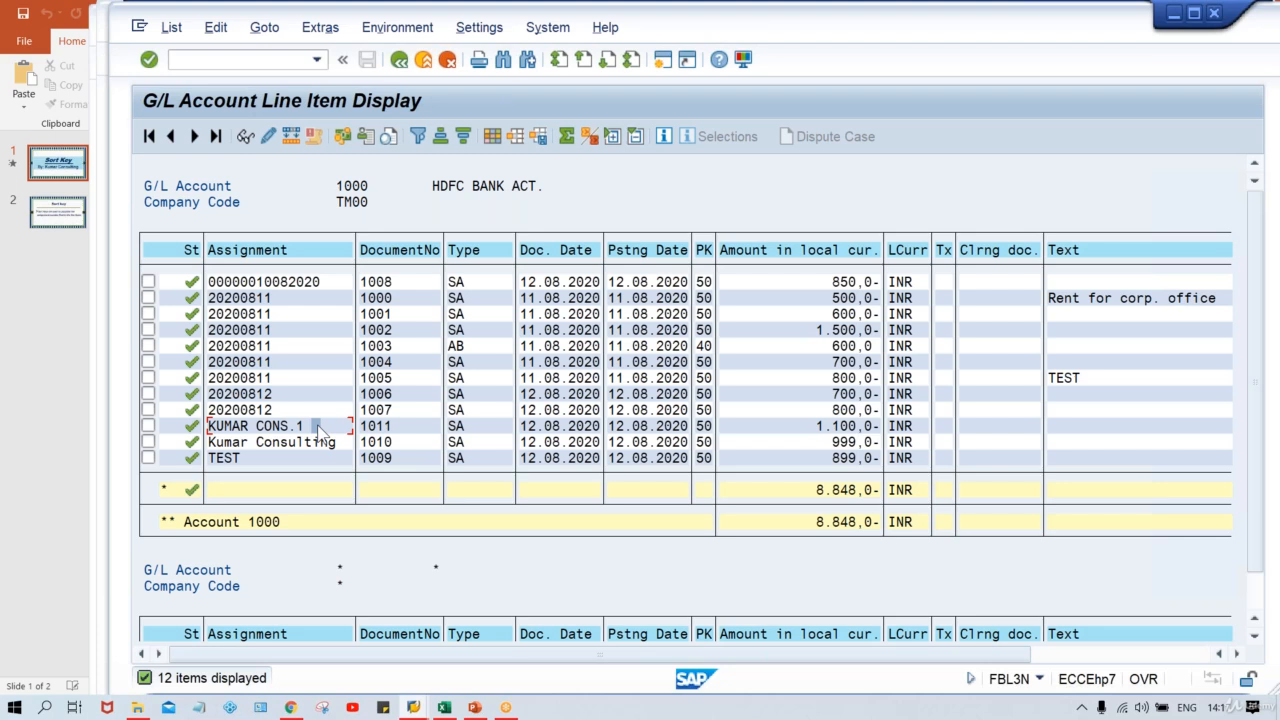